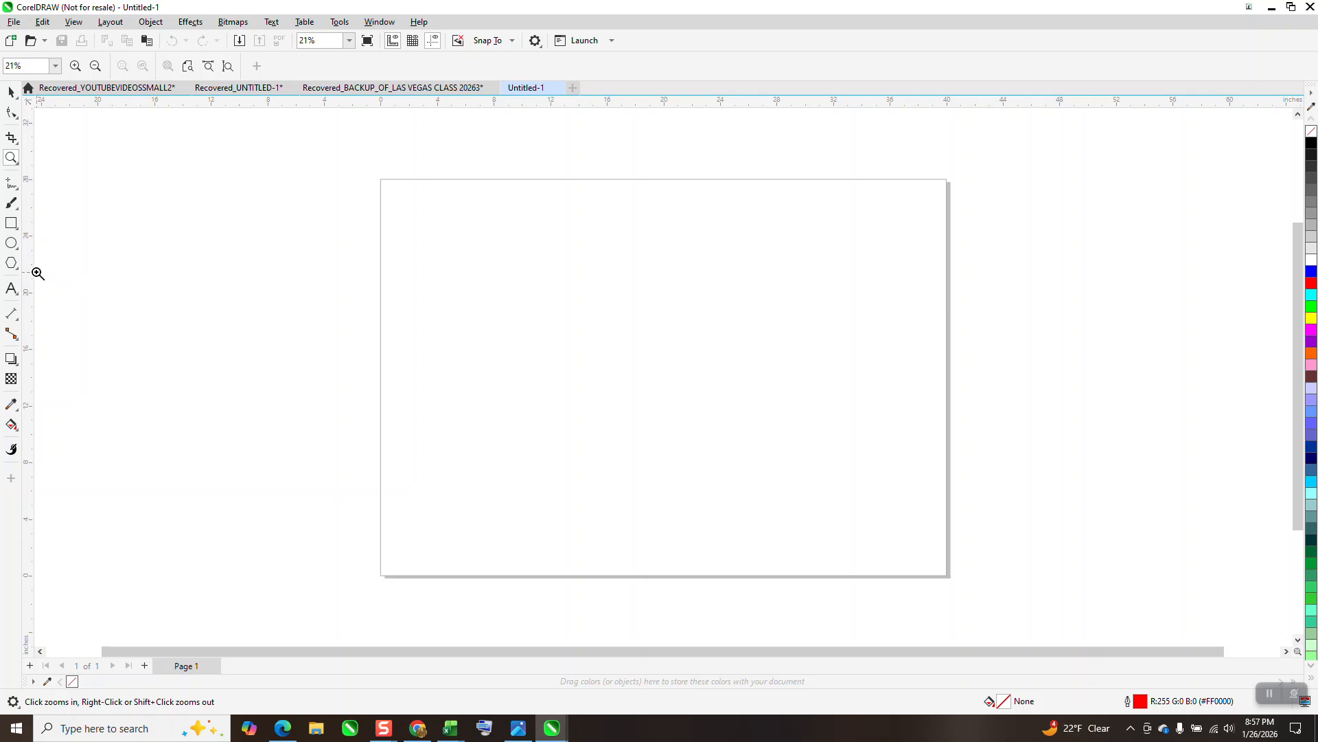
Draw a graph paper grid of 20 columns by 20 rows, about 18.5 inches square, on the page
{"action": "left_click", "coordinate": [22, 272]}
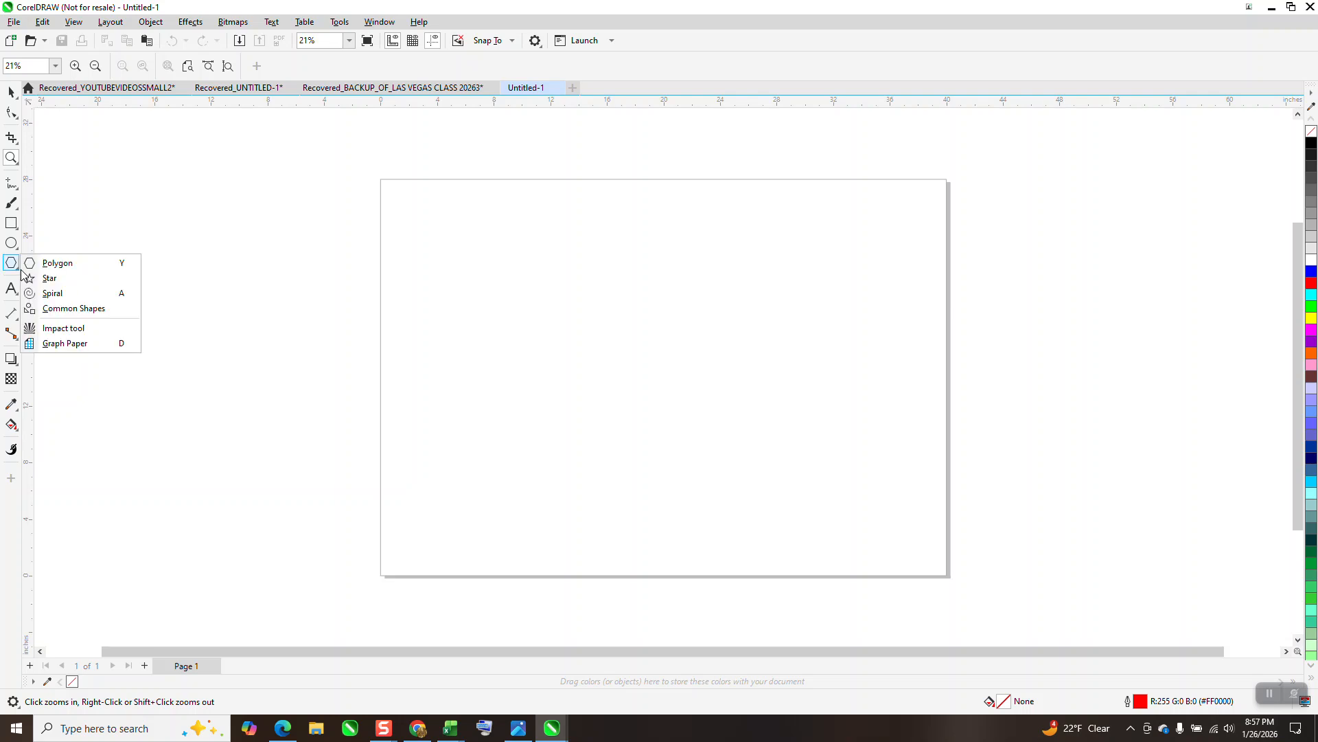
{"action": "left_click", "coordinate": [65, 340]}
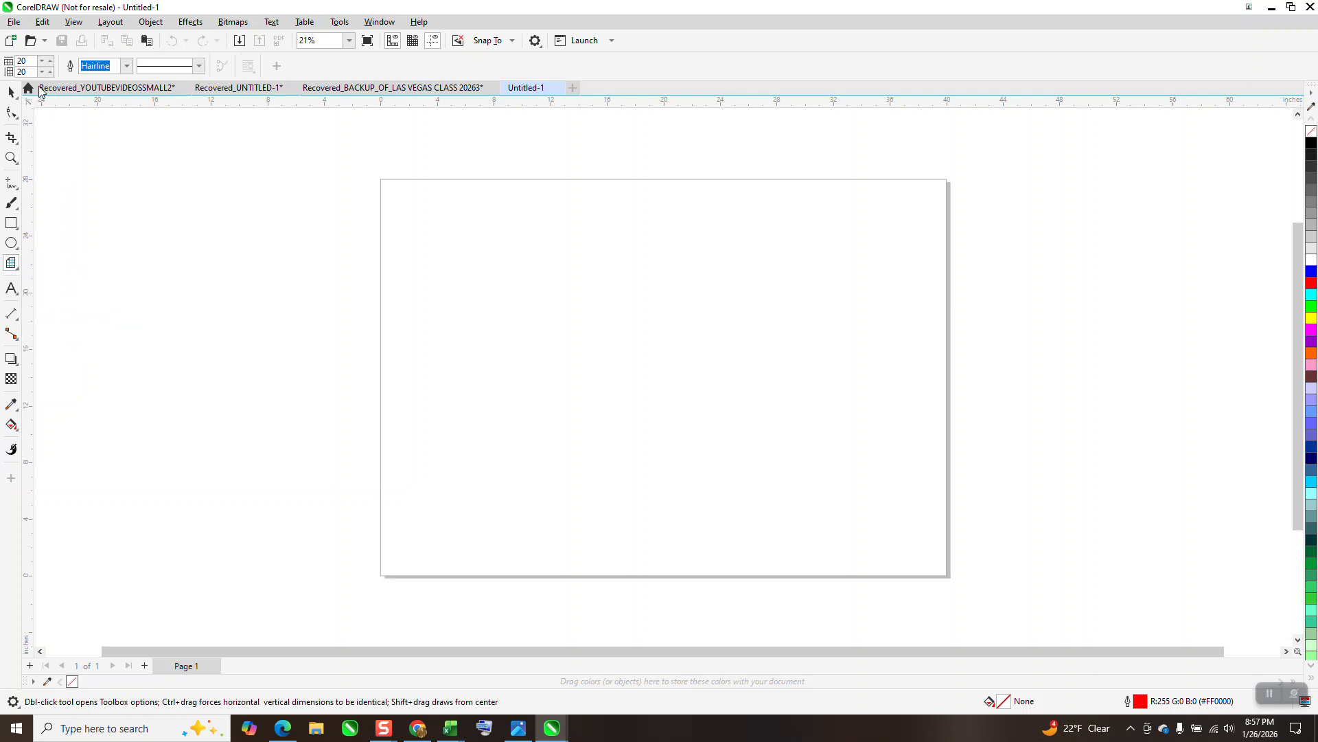
{"action": "left_click_drag", "start_coordinate": [816, 268], "coordinate": [554, 527]}
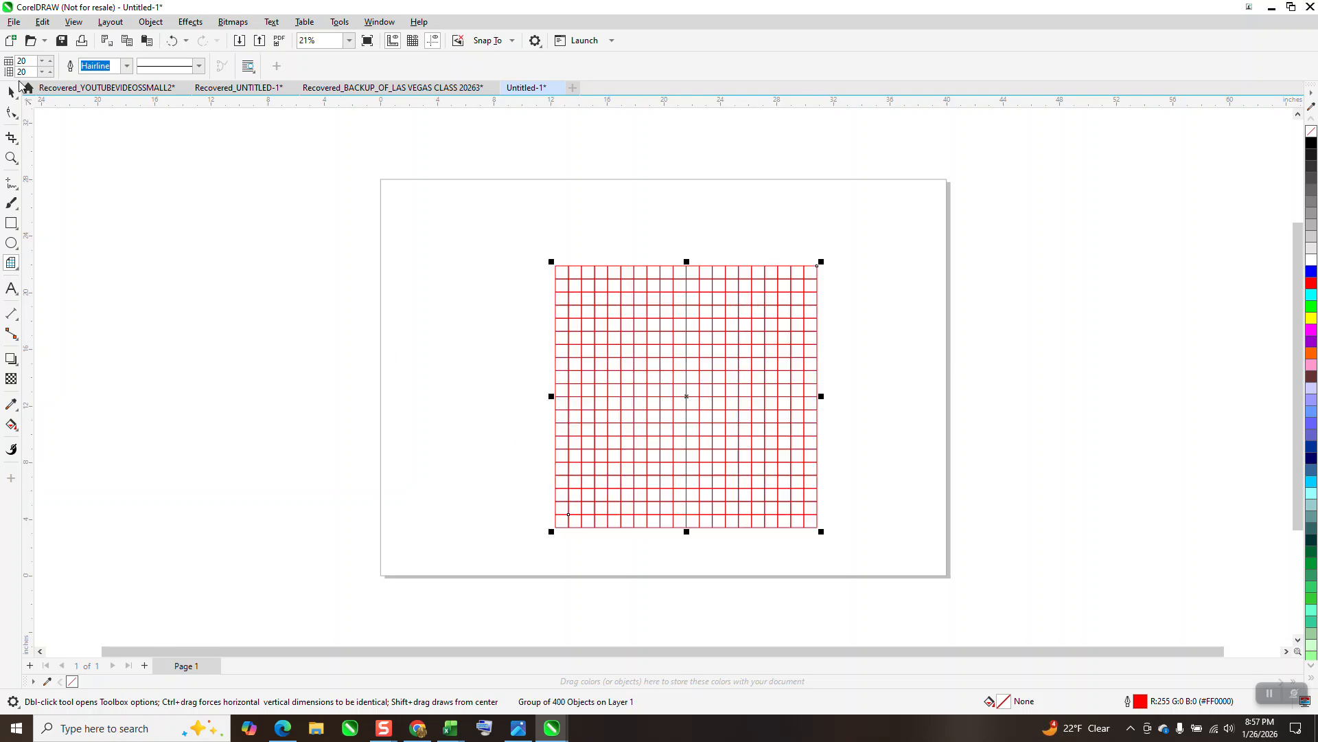
Resize the grid proportionally to 20 by 20 inches and center it on the page
{"action": "left_click", "coordinate": [12, 91]}
{"action": "left_click", "coordinate": [670, 299]}
{"action": "left_click", "coordinate": [137, 60]}
{"action": "type", "text": "20.0 \""}
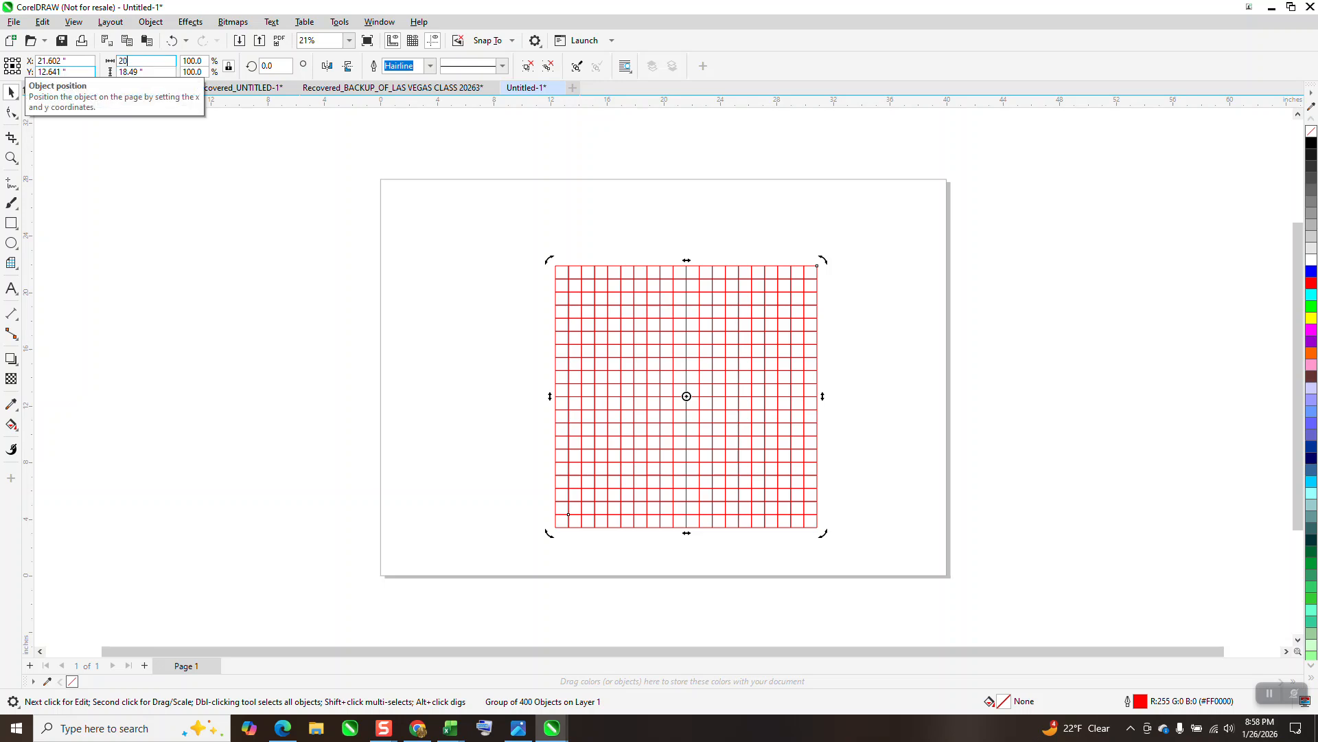
{"action": "key", "text": "Return"}
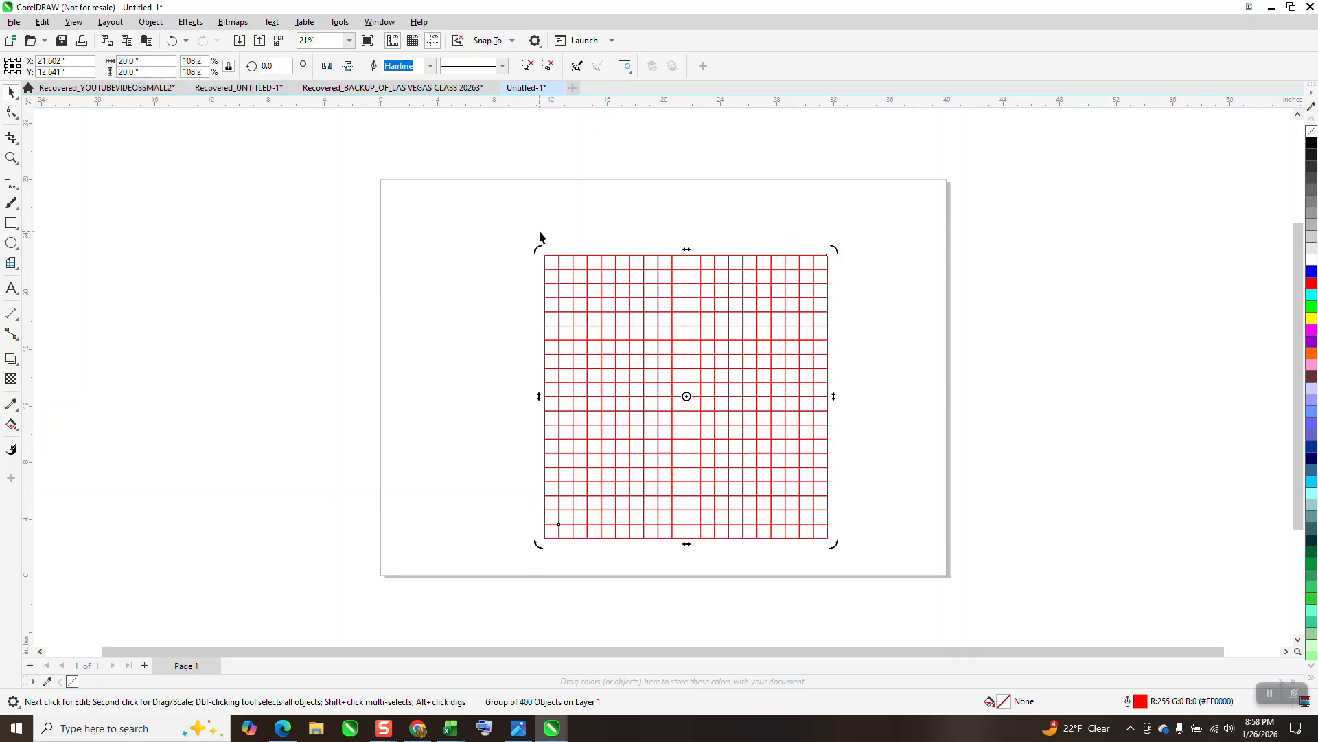
{"action": "key", "text": "p"}
Use Smart Fill with a black fill color to fill every other square in the grid's top row, starting with the first
{"action": "left_click", "coordinate": [12, 158]}
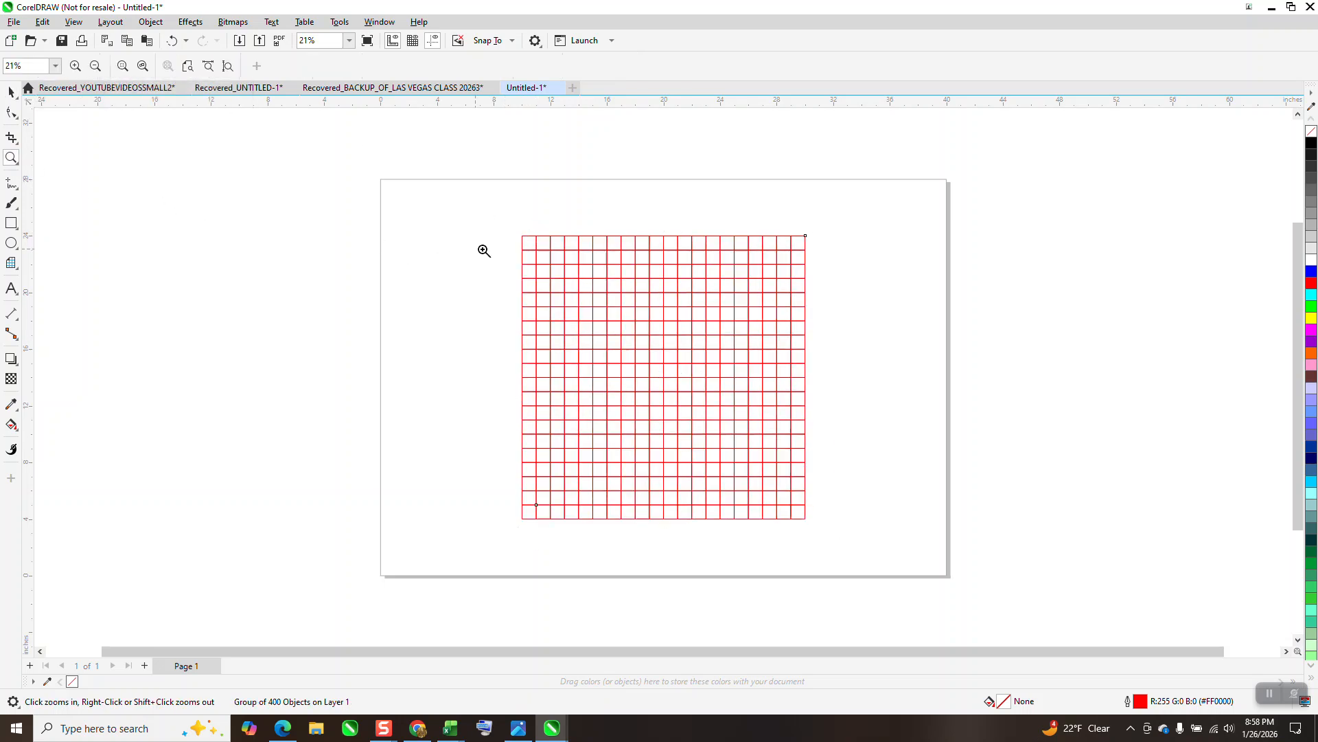
{"action": "left_click_drag", "start_coordinate": [508, 216], "coordinate": [917, 547]}
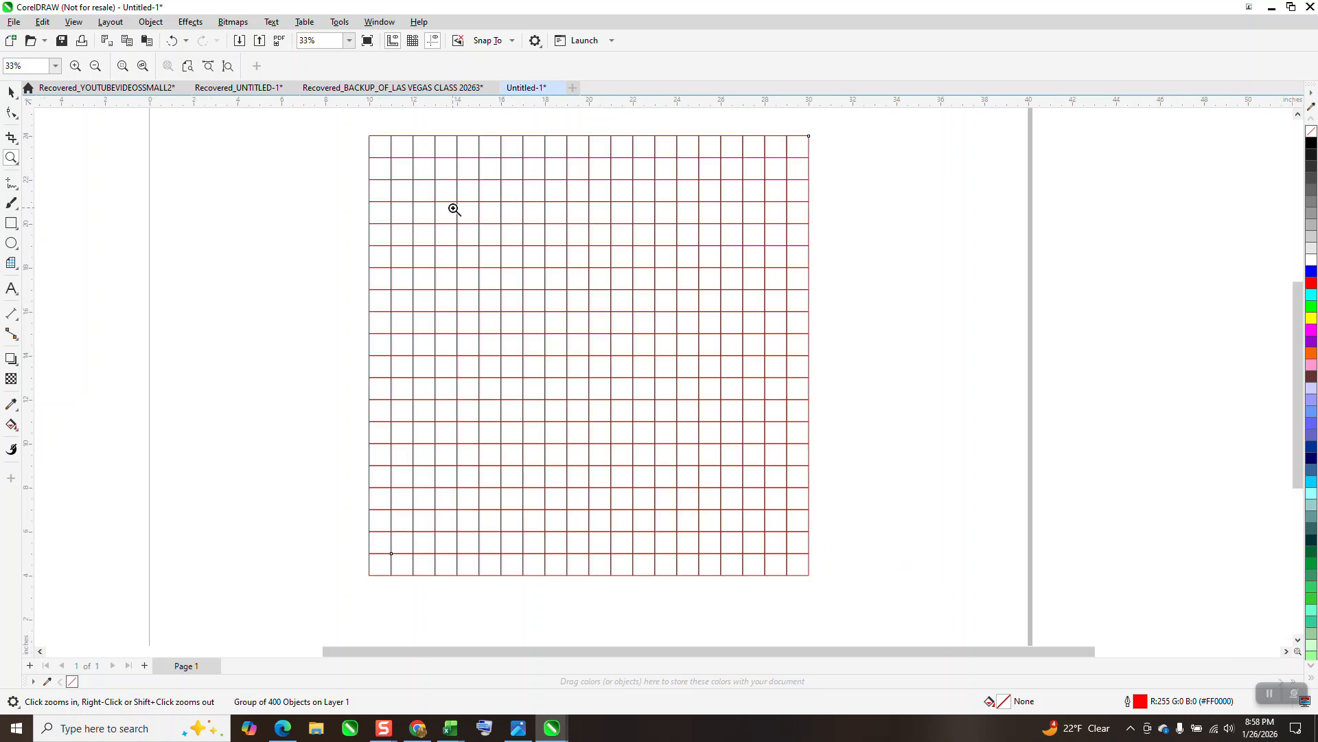
{"action": "left_click", "coordinate": [11, 423]}
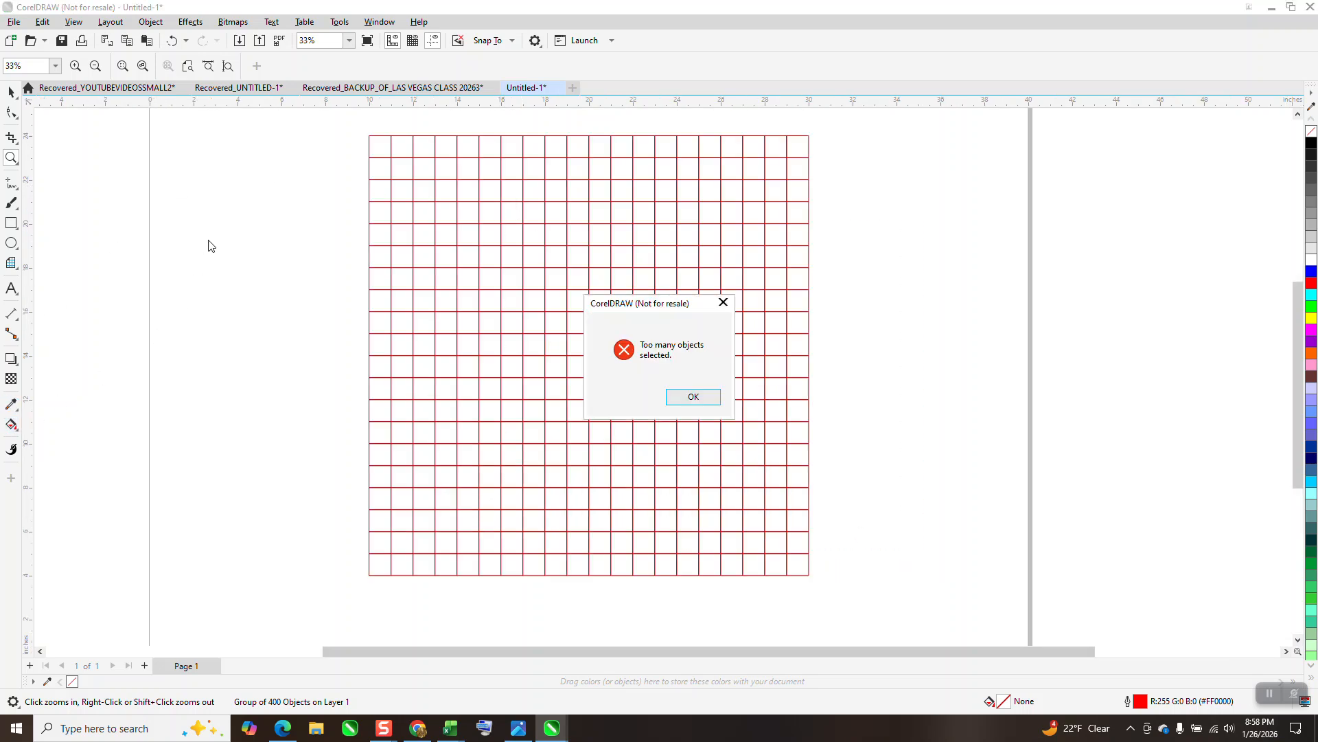
{"action": "left_click", "coordinate": [723, 302]}
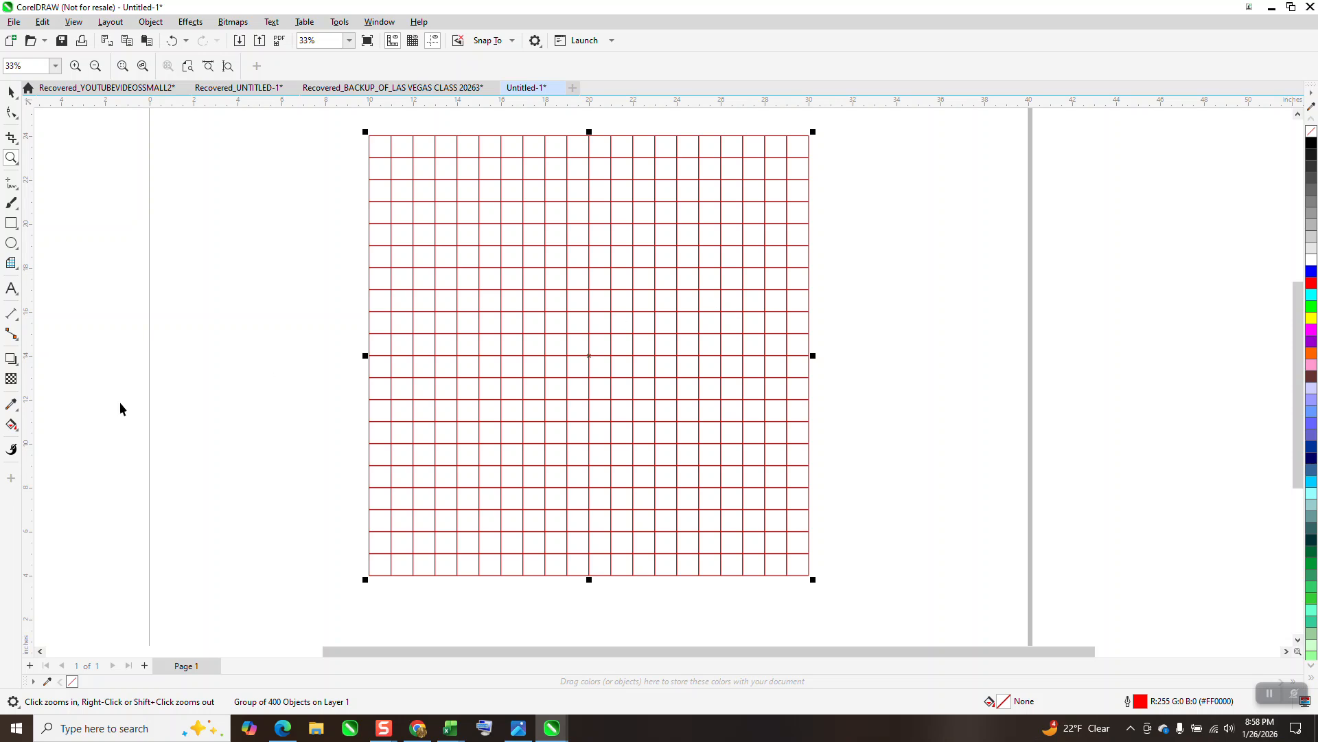
{"action": "left_click", "coordinate": [18, 433]}
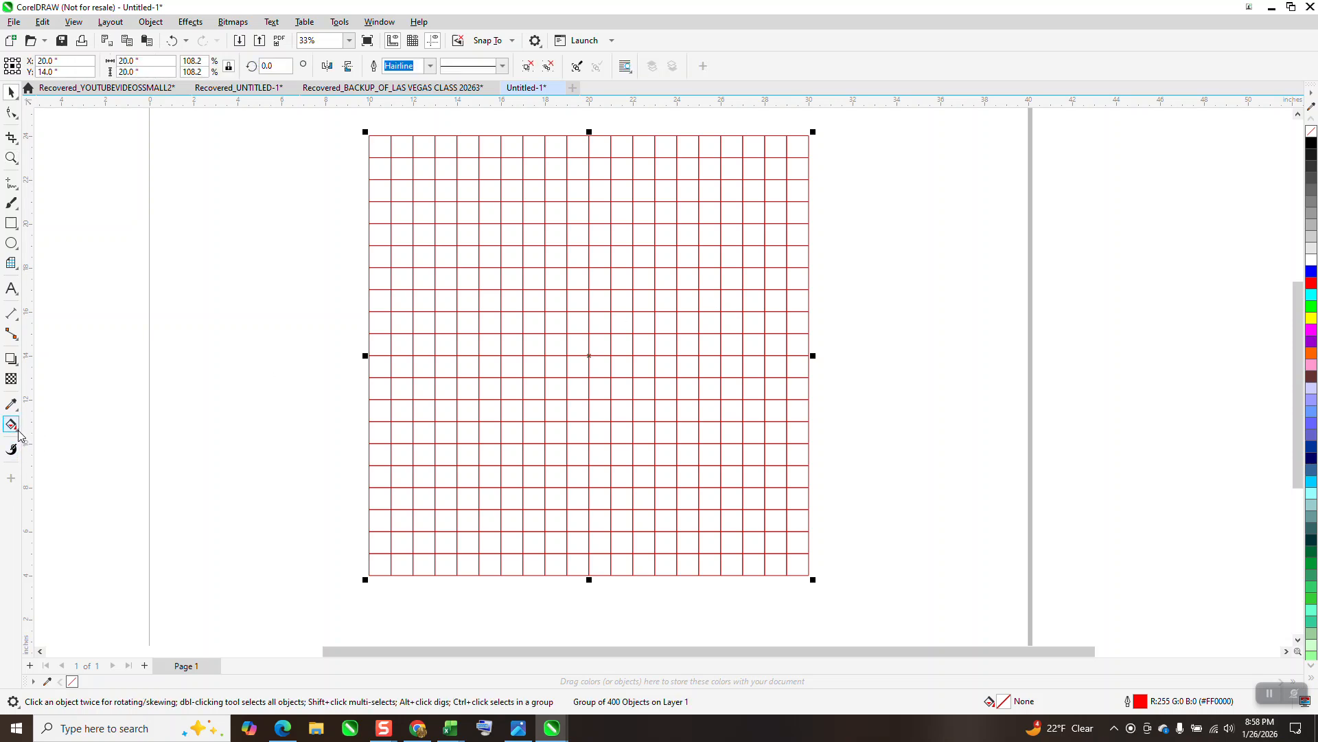
{"action": "left_click", "coordinate": [51, 440]}
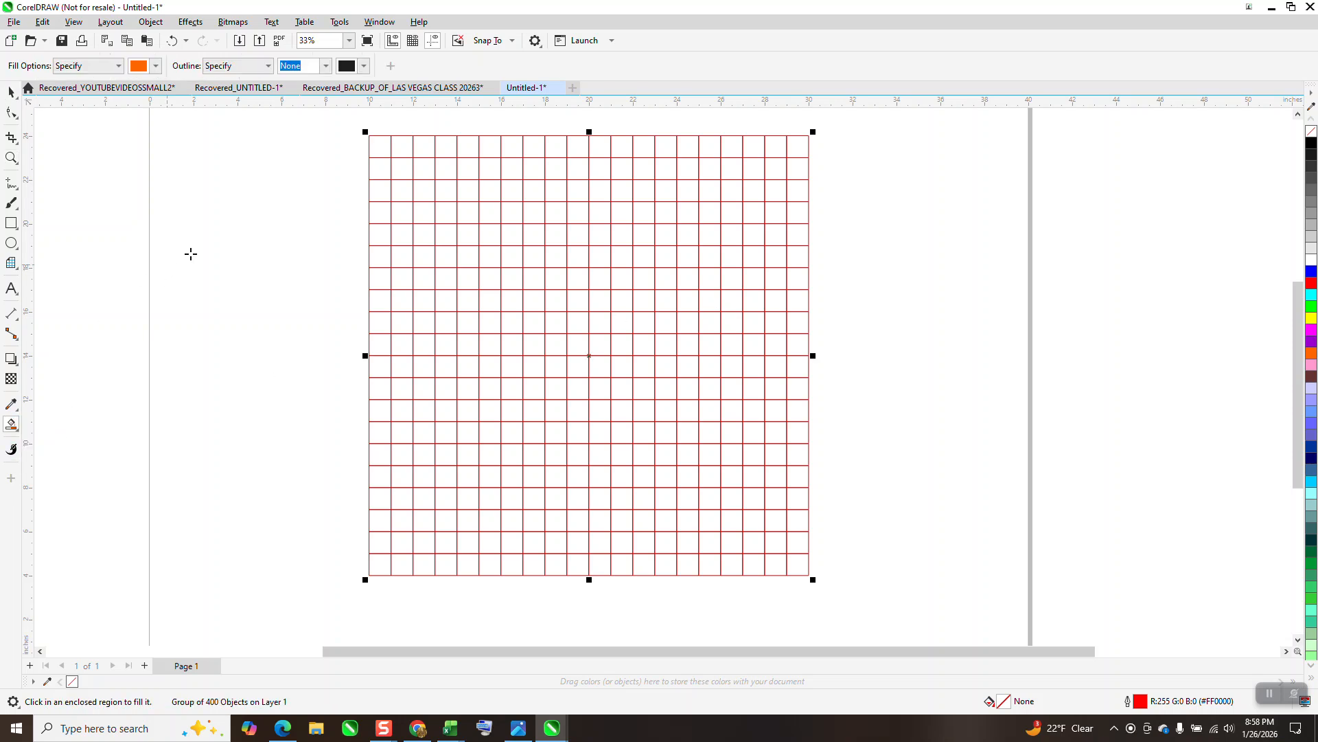
{"action": "left_click", "coordinate": [156, 66]}
{"action": "left_click", "coordinate": [148, 135]}
{"action": "left_click", "coordinate": [382, 148]}
{"action": "left_click", "coordinate": [378, 147]}
{"action": "left_click", "coordinate": [427, 147]}
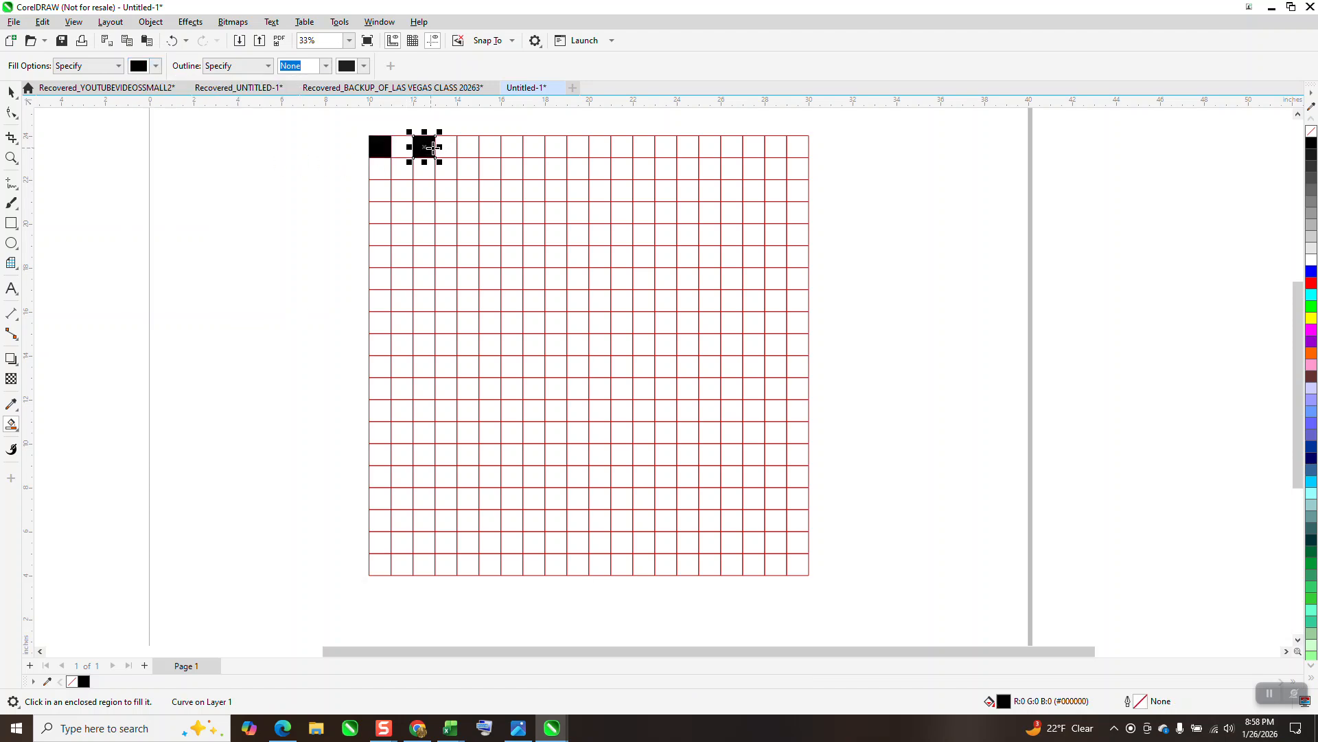
{"action": "left_click", "coordinate": [476, 150]}
{"action": "left_click", "coordinate": [518, 155]}
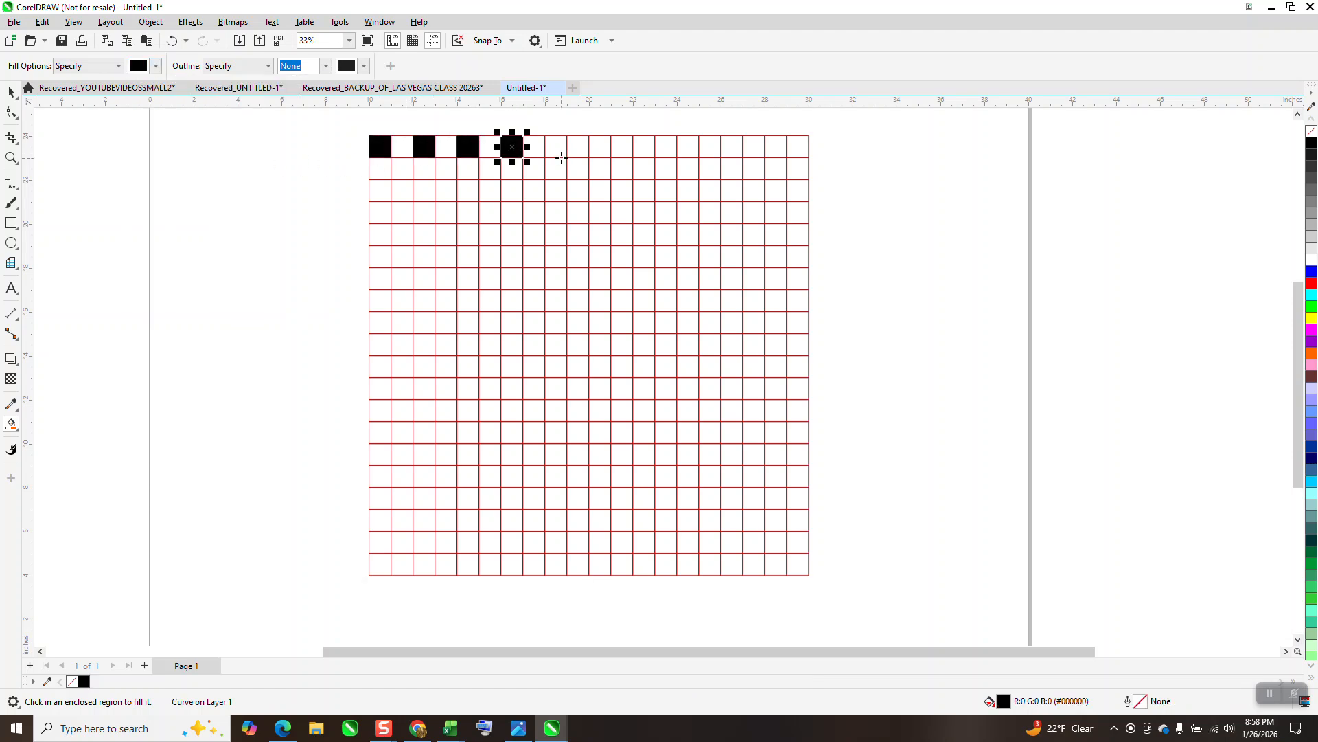
{"action": "left_click", "coordinate": [559, 154]}
{"action": "left_click", "coordinate": [602, 150]}
{"action": "left_click", "coordinate": [645, 150]}
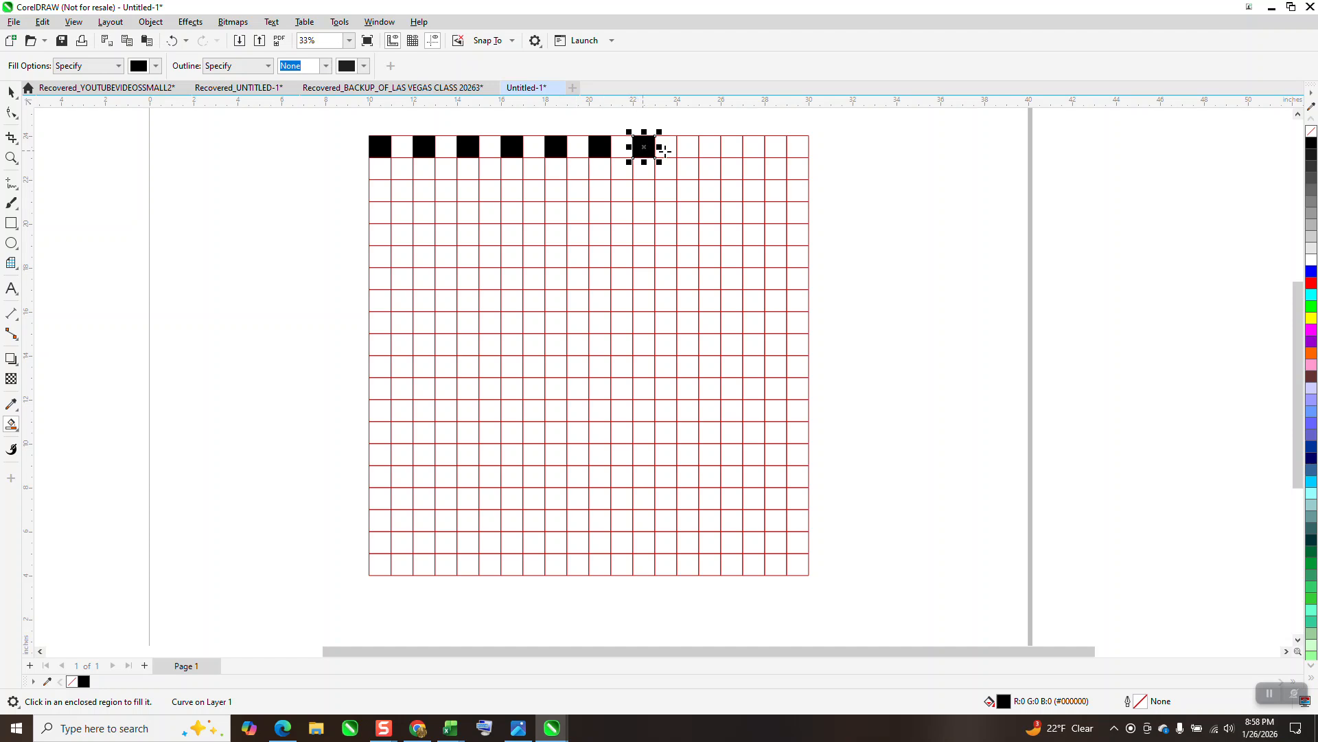
{"action": "left_click", "coordinate": [687, 147]}
{"action": "left_click", "coordinate": [732, 150]}
{"action": "left_click", "coordinate": [780, 150]}
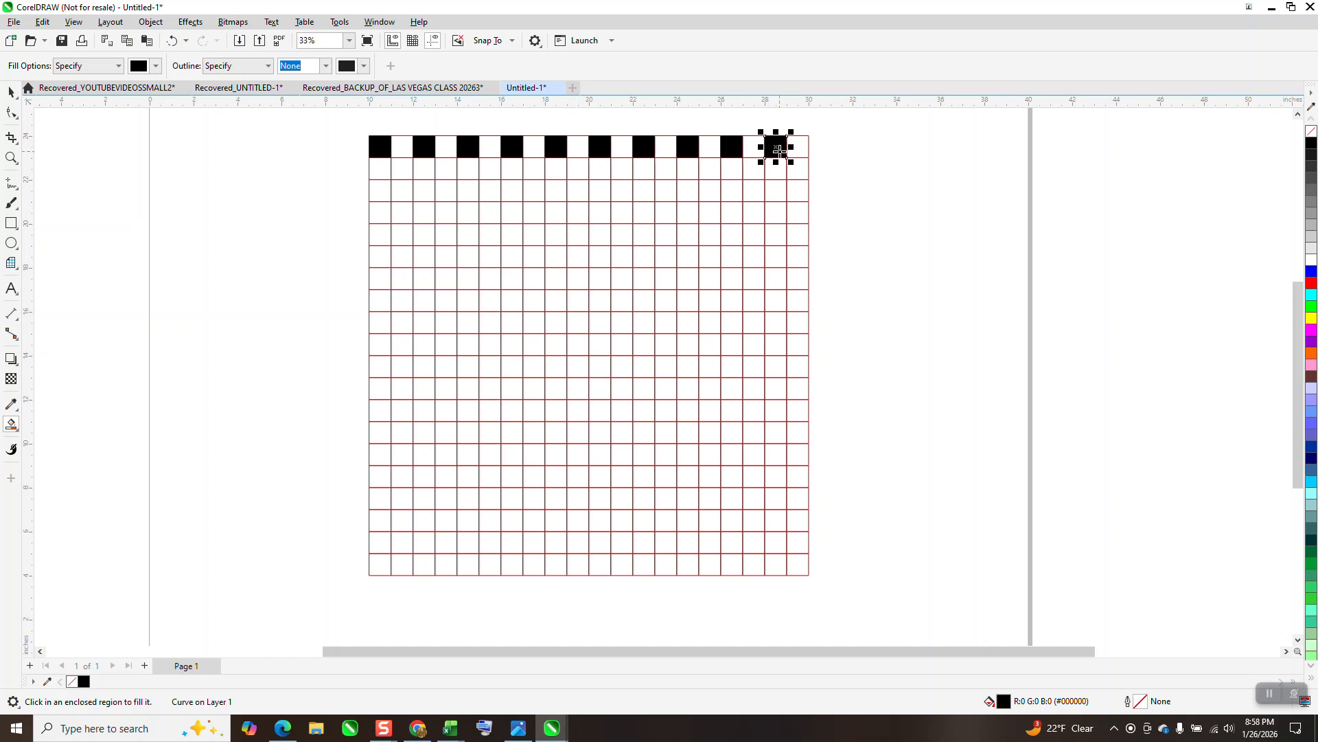
Fill alternate squares in the grid's second row with black, offset one square from the first row
{"action": "left_click", "coordinate": [408, 175]}
{"action": "left_click", "coordinate": [446, 172]}
{"action": "left_click", "coordinate": [491, 172]}
{"action": "left_click", "coordinate": [538, 172]}
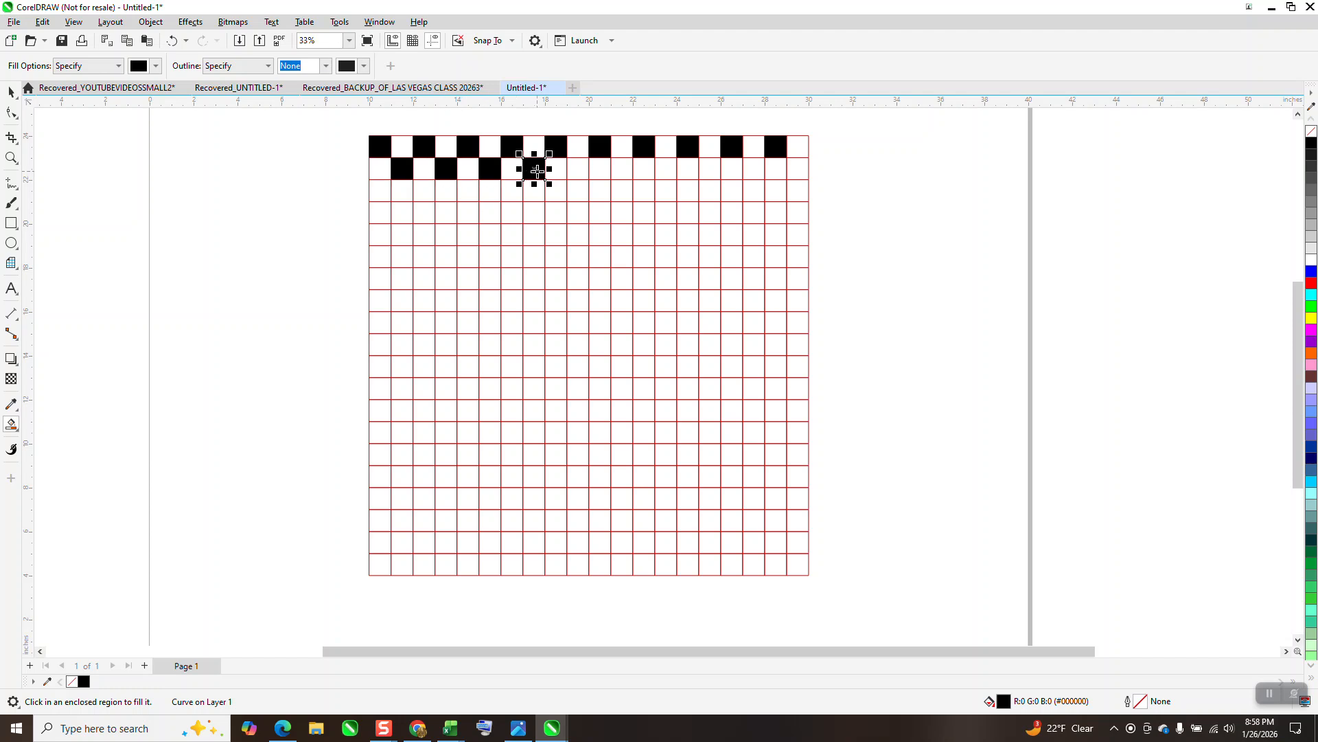
{"action": "left_click", "coordinate": [579, 172]}
{"action": "left_click", "coordinate": [627, 172]}
{"action": "left_click", "coordinate": [666, 170]}
{"action": "left_click", "coordinate": [715, 171]}
{"action": "left_click", "coordinate": [751, 170]}
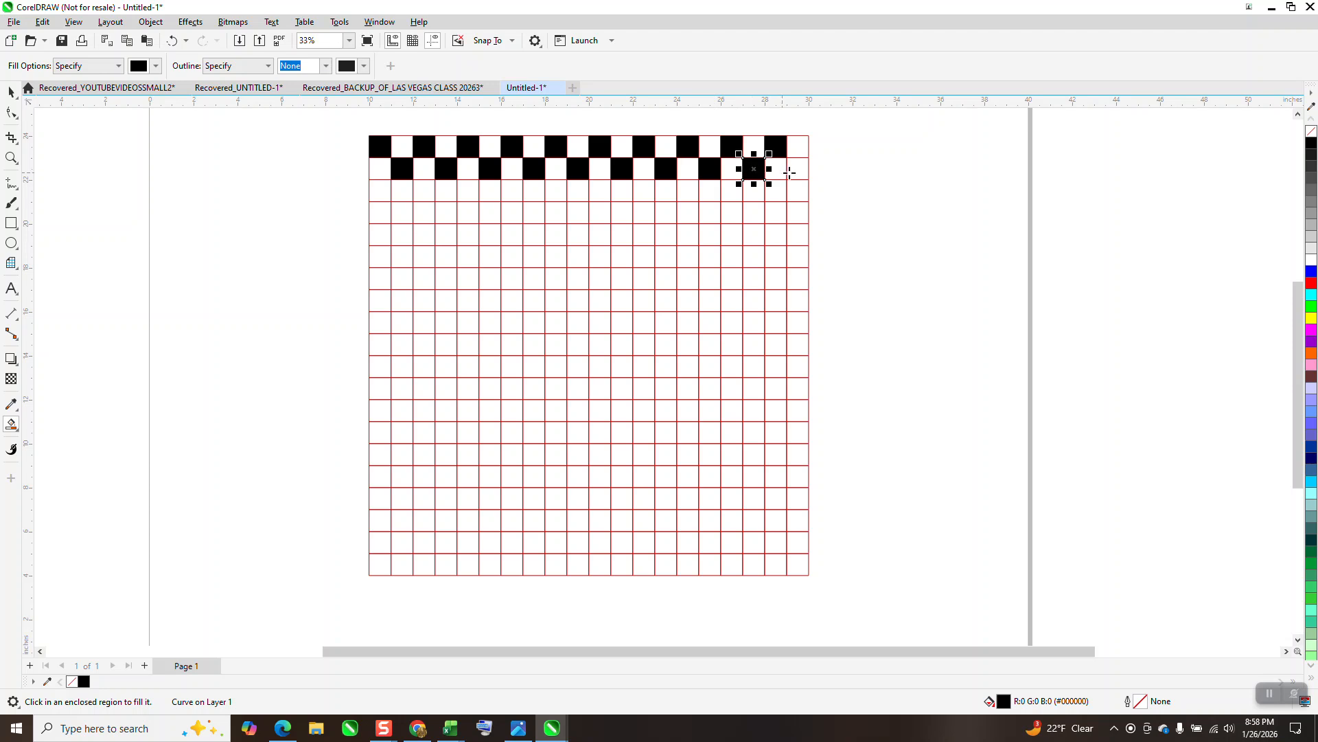
{"action": "left_click", "coordinate": [797, 171]}
Set the nudge distance to 2 inches and duplicate the black squares of the top two rows one nudge downward
{"action": "left_click", "coordinate": [11, 91]}
{"action": "left_click", "coordinate": [347, 147]}
{"action": "type", "text": "2"}
{"action": "left_click_drag", "start_coordinate": [361, 115], "coordinate": [866, 220]}
{"action": "key", "text": "plus"}
{"action": "key", "text": "Down"}
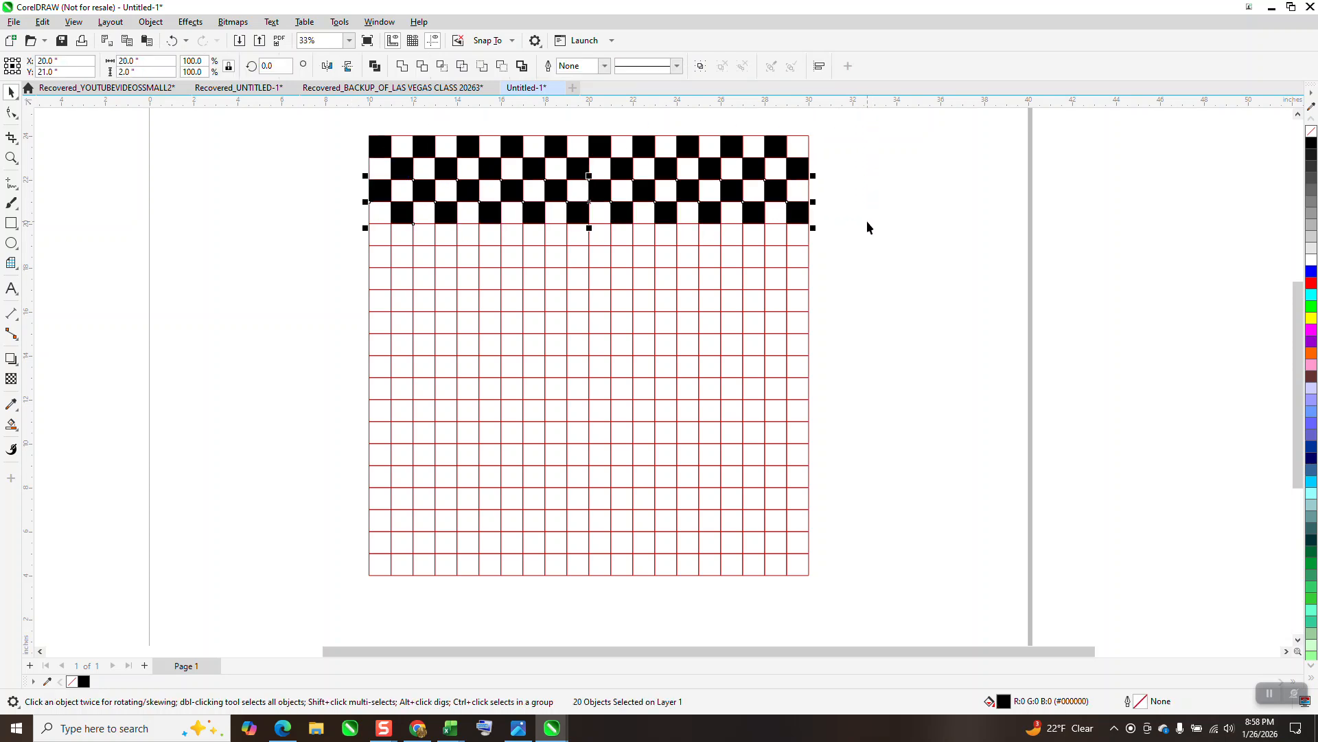
Repeat the 2-inch downward duplication until the checkered rows cover the whole 20-row grid
{"action": "key", "text": "plus"}
{"action": "key", "text": "Down"}
{"action": "key", "text": "plus"}
{"action": "key", "text": "Down"}
{"action": "key", "text": "plus"}
{"action": "key", "text": "Down"}
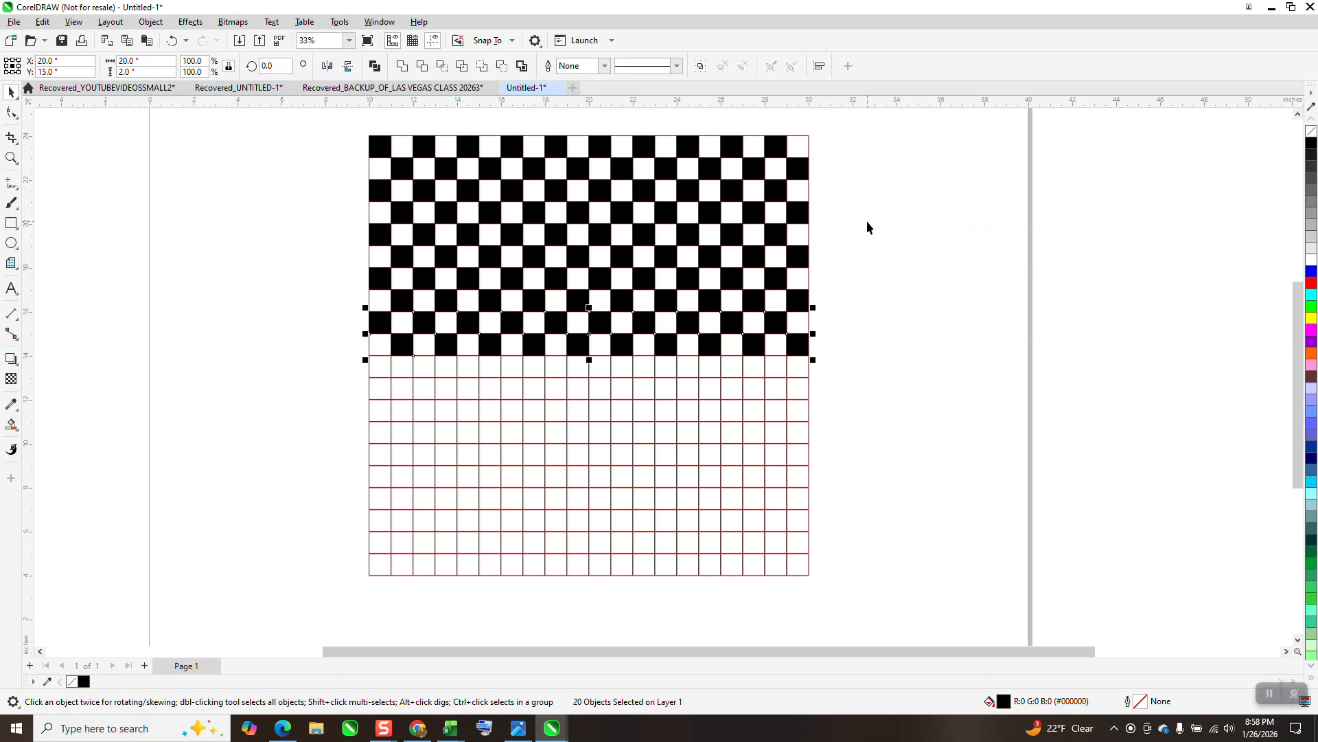
{"action": "key", "text": "plus"}
{"action": "key", "text": "Down"}
{"action": "key", "text": "plus"}
{"action": "key", "text": "Down"}
{"action": "key", "text": "plus"}
{"action": "key", "text": "Down"}
{"action": "key", "text": "plus"}
{"action": "key", "text": "Down"}
{"action": "key", "text": "plus"}
{"action": "key", "text": "Down"}
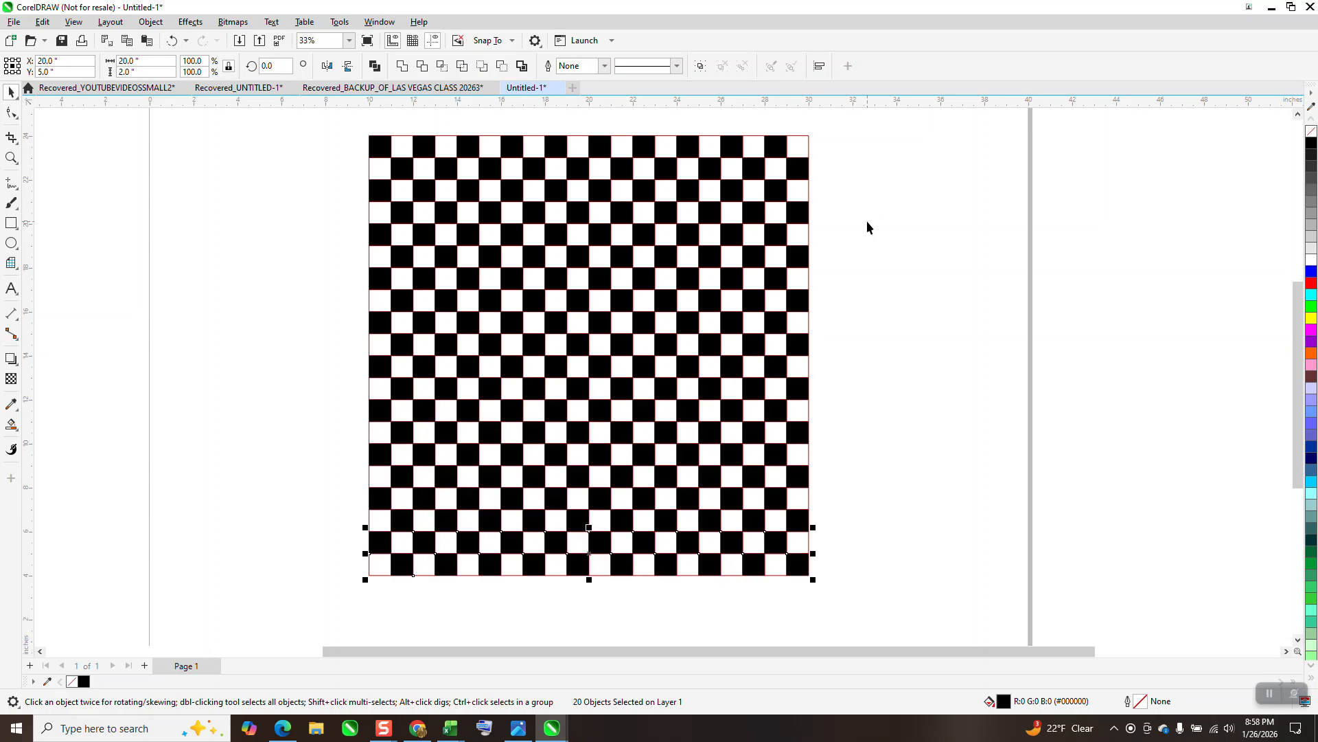
Delete the red graph paper grid, leaving only the black squares
{"action": "left_click", "coordinate": [912, 252]}
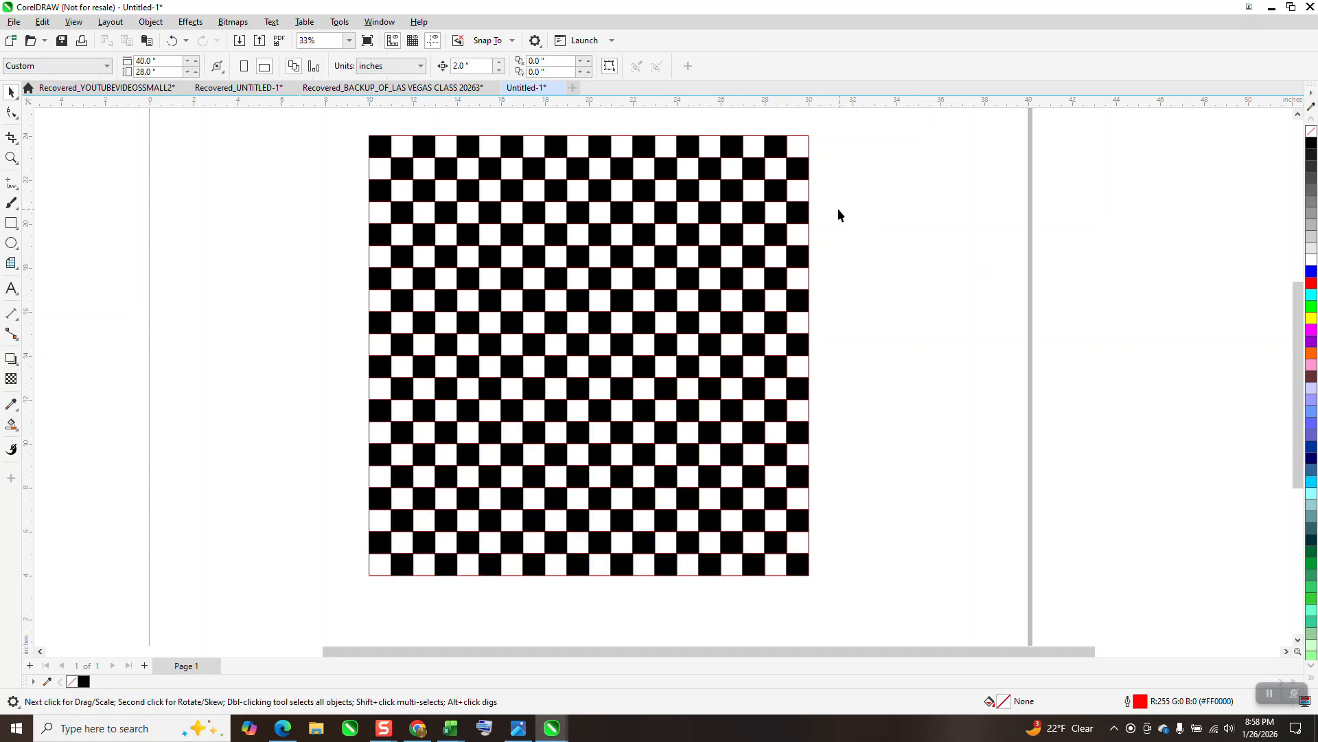
{"action": "left_click", "coordinate": [809, 187]}
{"action": "key", "text": "Escape"}
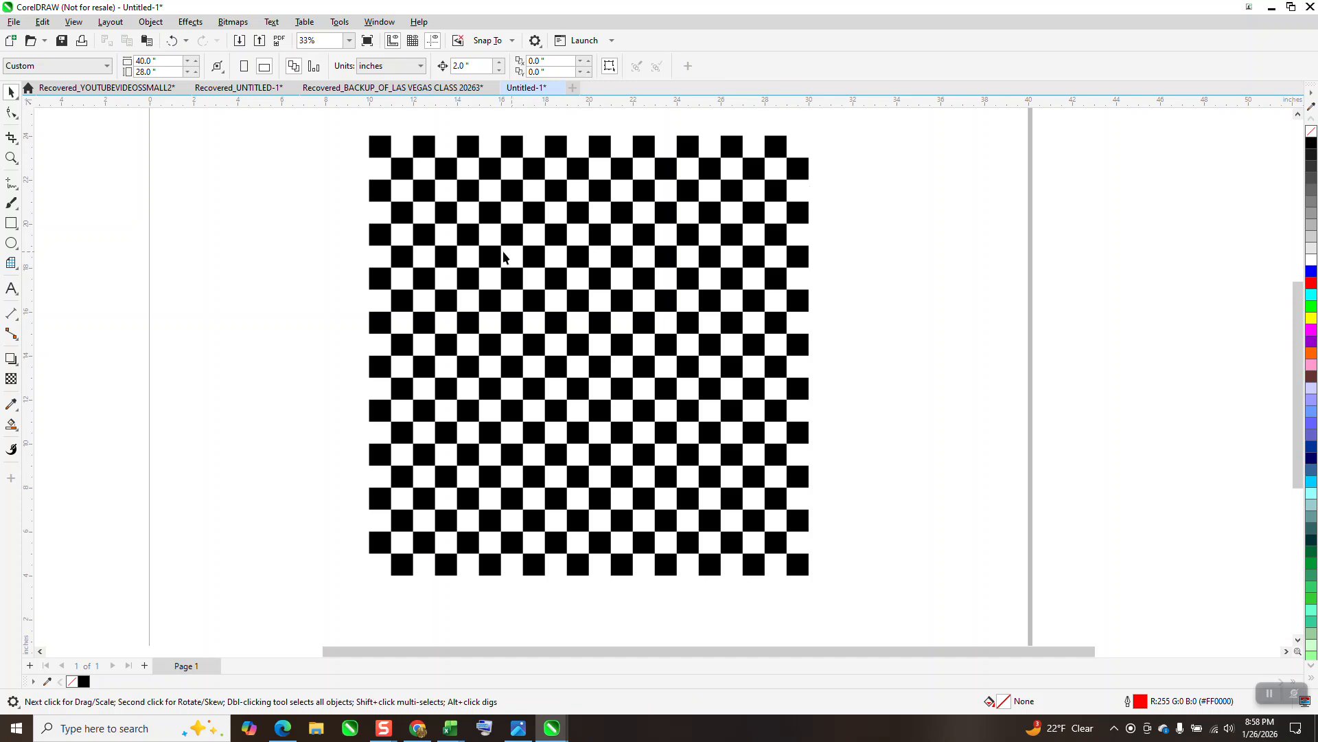
Select all the black squares of the checkerboard and group them
{"action": "scroll", "coordinate": [481, 226], "scroll_direction": "down", "scroll_amount": 1}
{"action": "left_click_drag", "start_coordinate": [379, 159], "coordinate": [831, 549]}
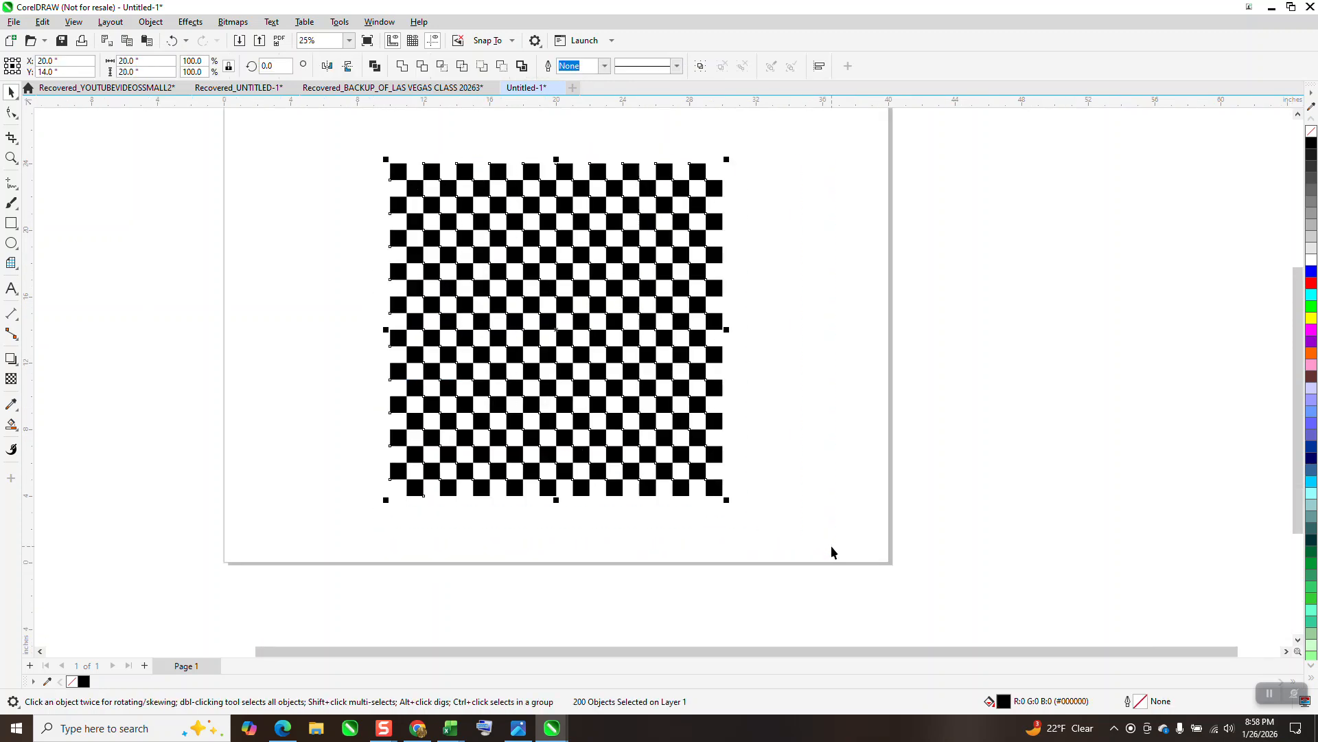
{"action": "key", "text": "ctrl+g"}
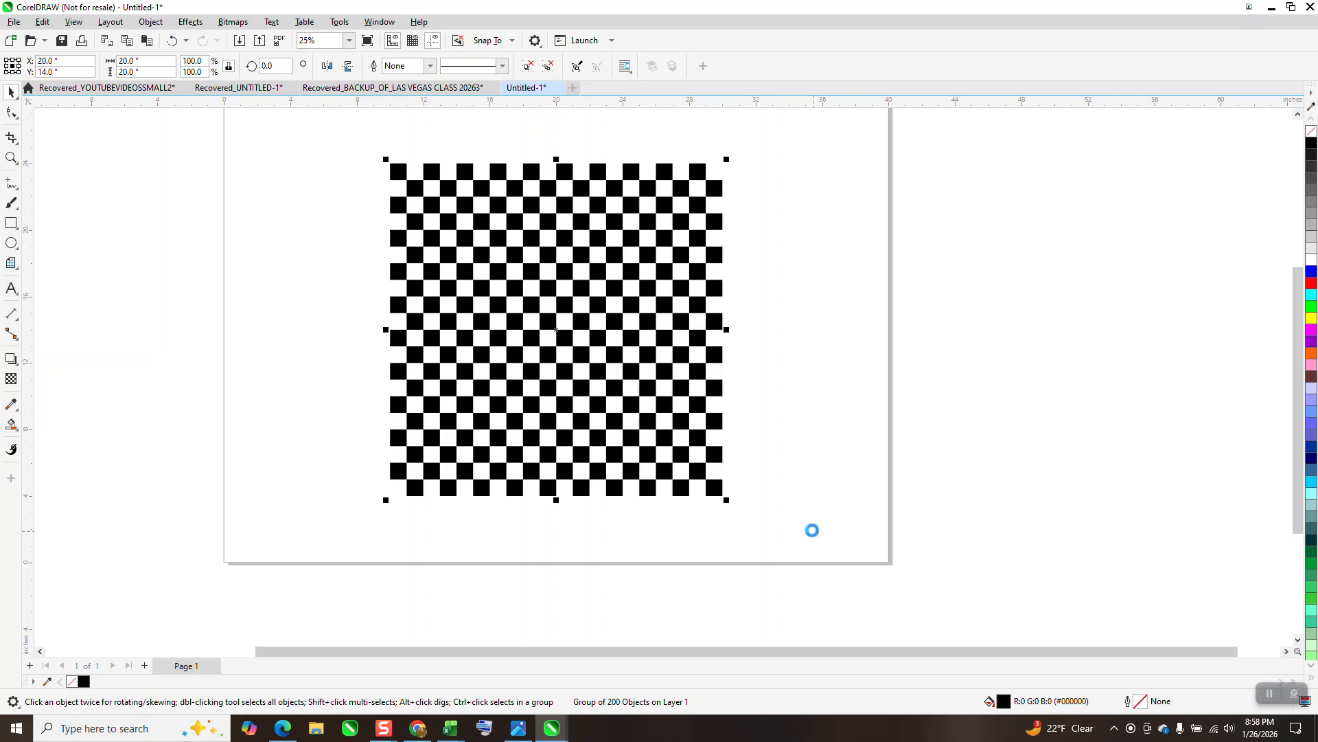
Draw a circle about 8 inches in diameter and place it over the checkerboard's upper-left area, centered at X 16, Y 18 inches
{"action": "left_click", "coordinate": [11, 243]}
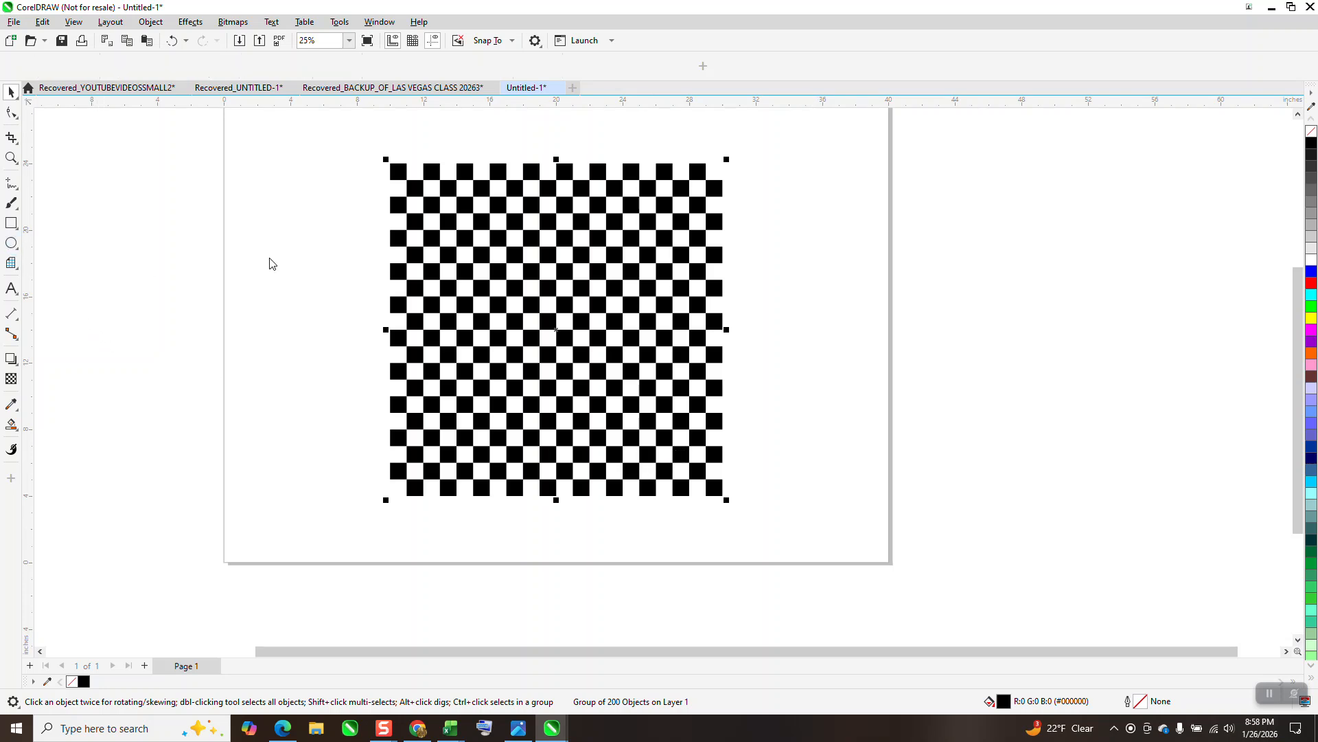
{"action": "left_click_drag", "start_coordinate": [369, 229], "coordinate": [267, 361]}
{"action": "left_click", "coordinate": [11, 94]}
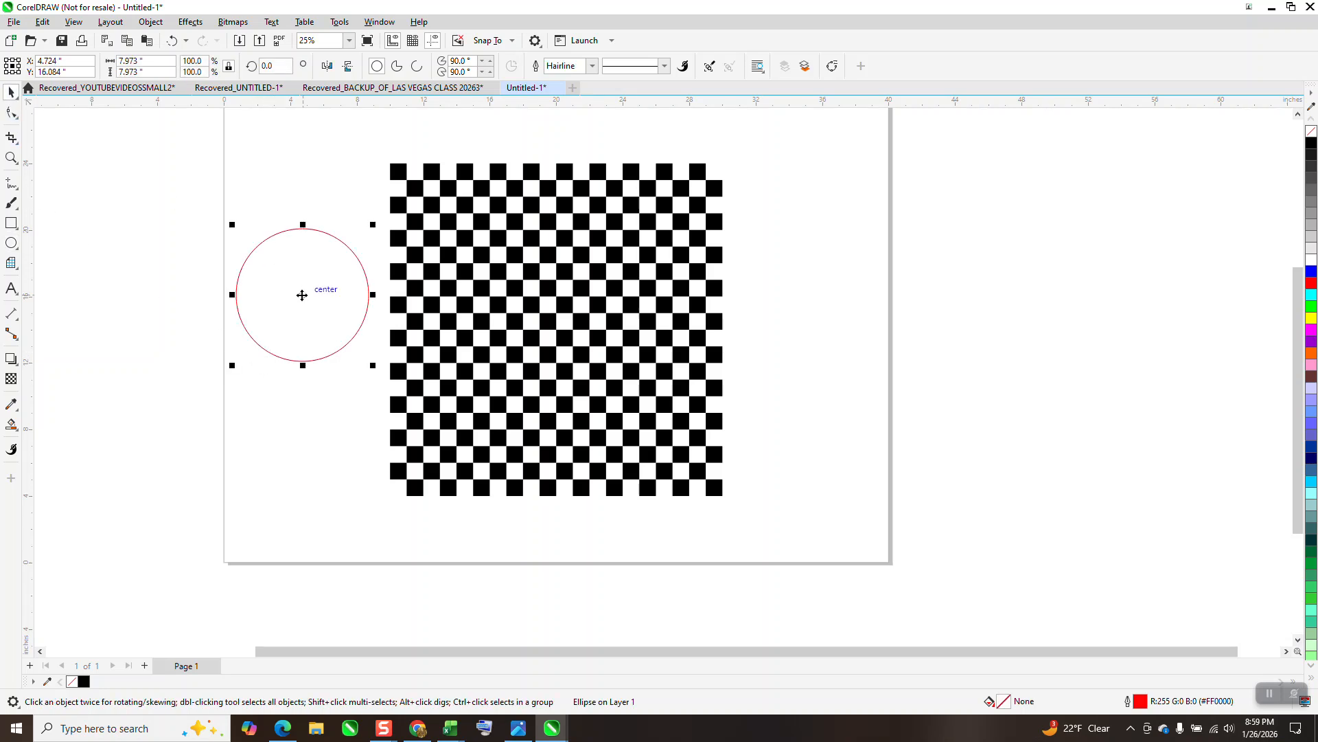
{"action": "left_click_drag", "start_coordinate": [302, 295], "coordinate": [489, 263]}
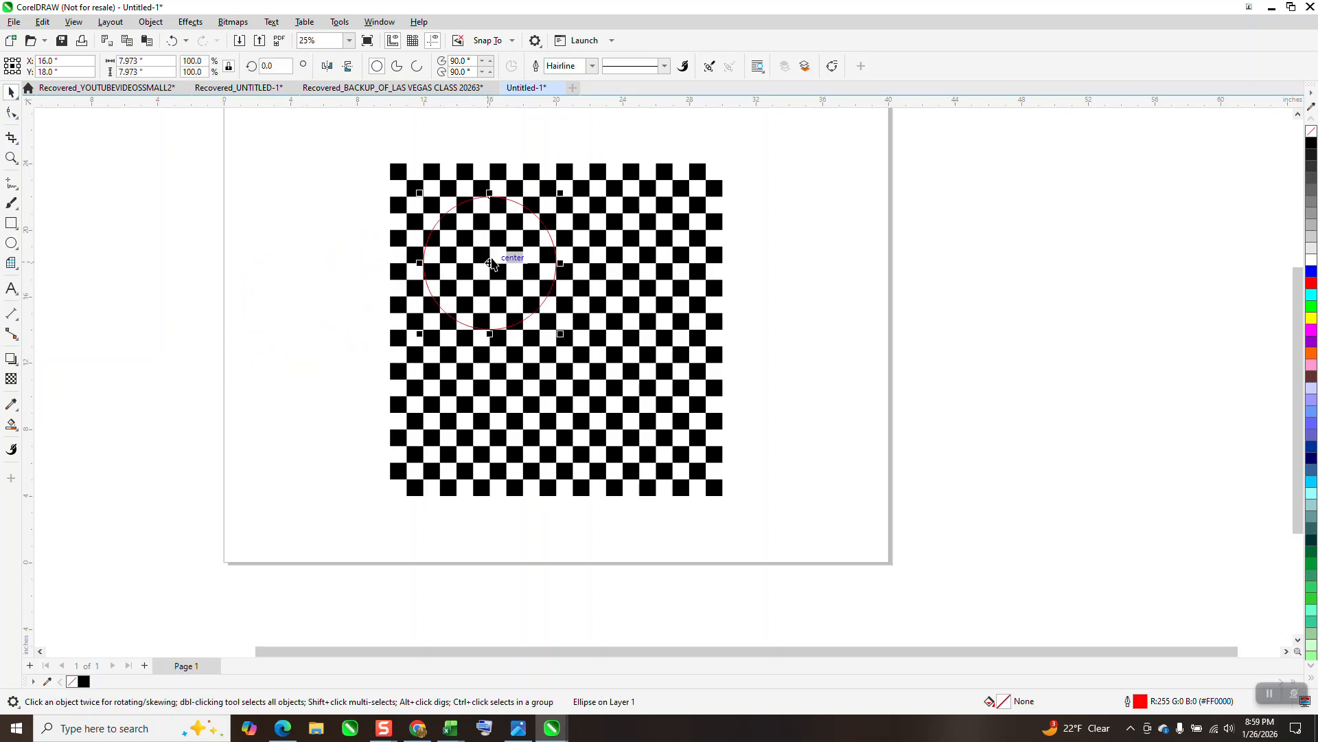
Apply a Fish Eye lens to the circle and freeze the lens
{"action": "left_click", "coordinate": [190, 22]}
{"action": "left_click", "coordinate": [201, 381]}
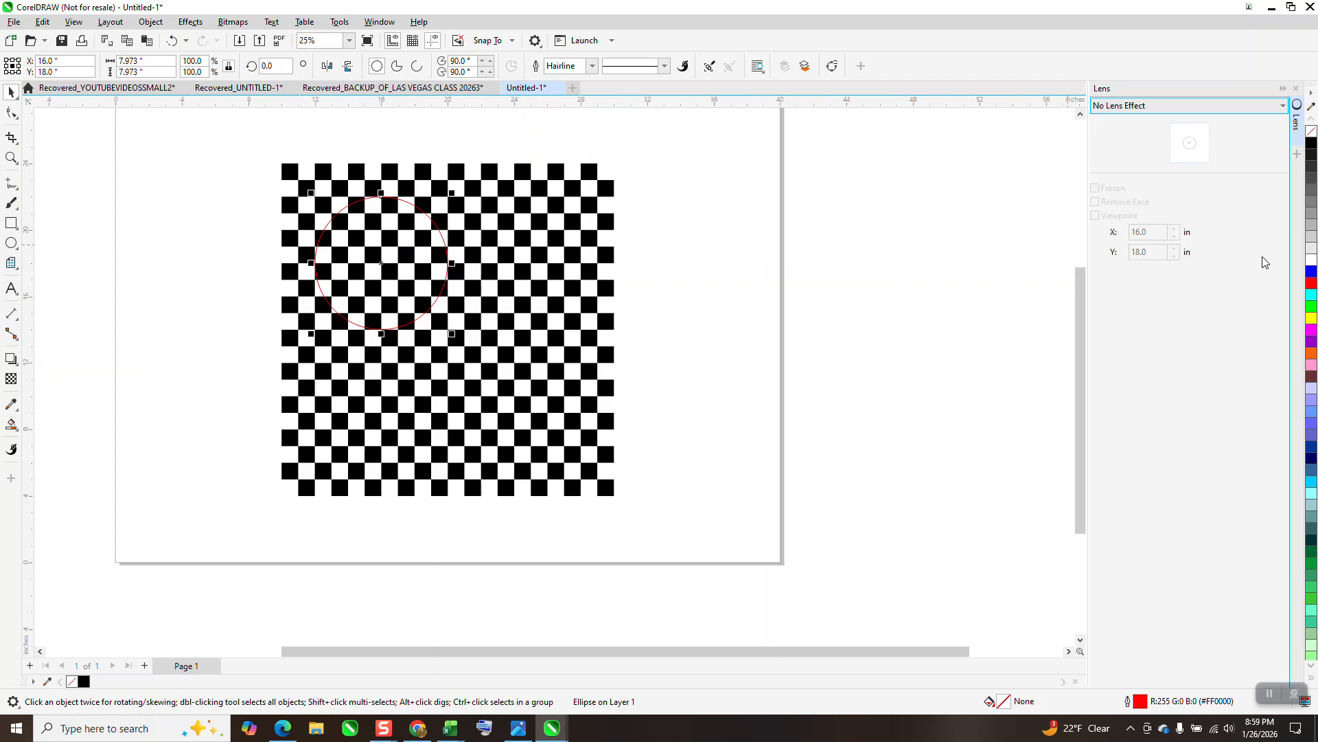
{"action": "left_click", "coordinate": [1283, 106]}
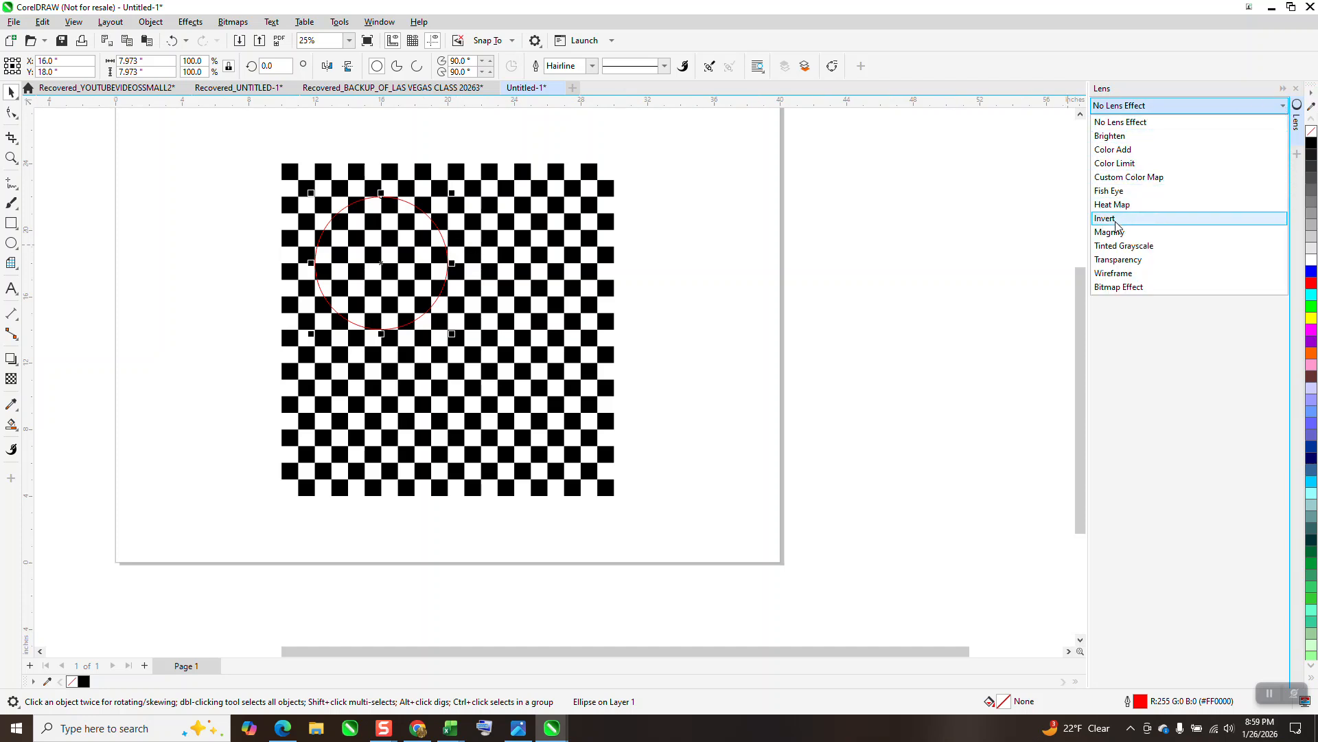
{"action": "left_click", "coordinate": [1113, 191]}
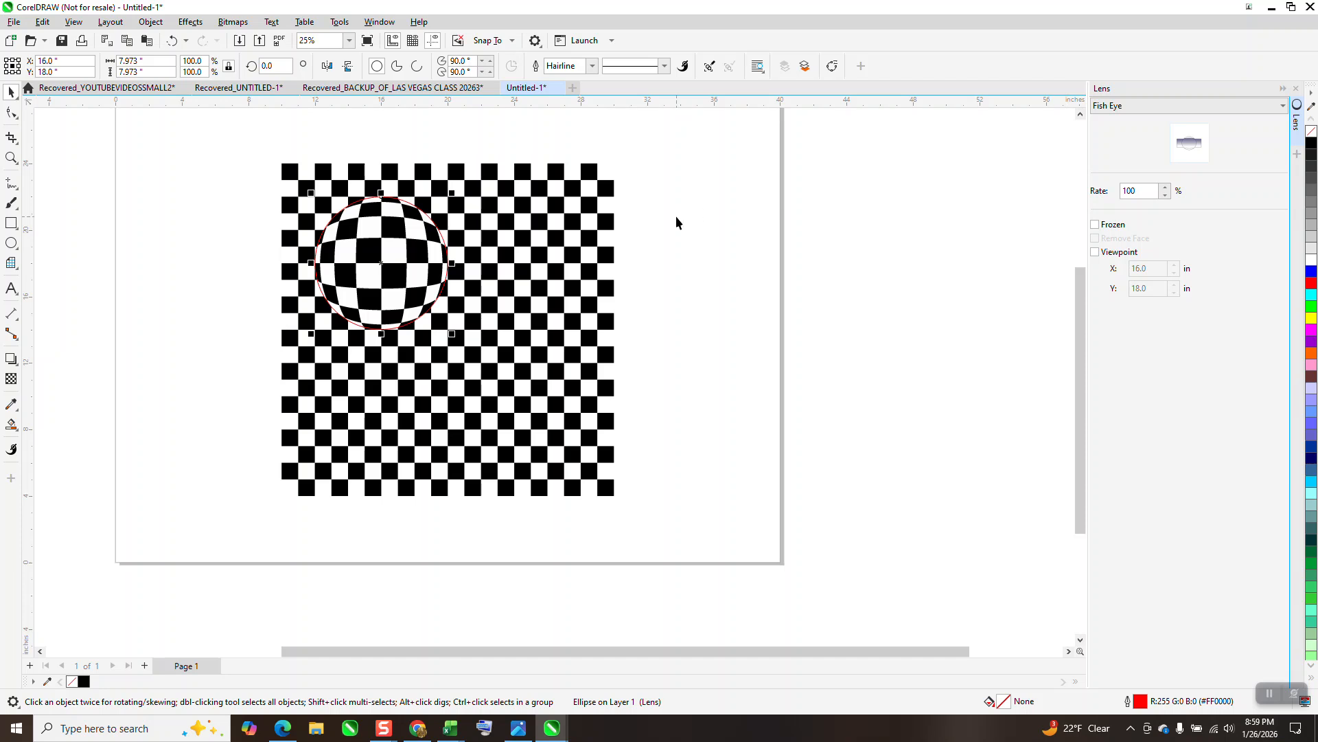
{"action": "left_click", "coordinate": [1096, 226]}
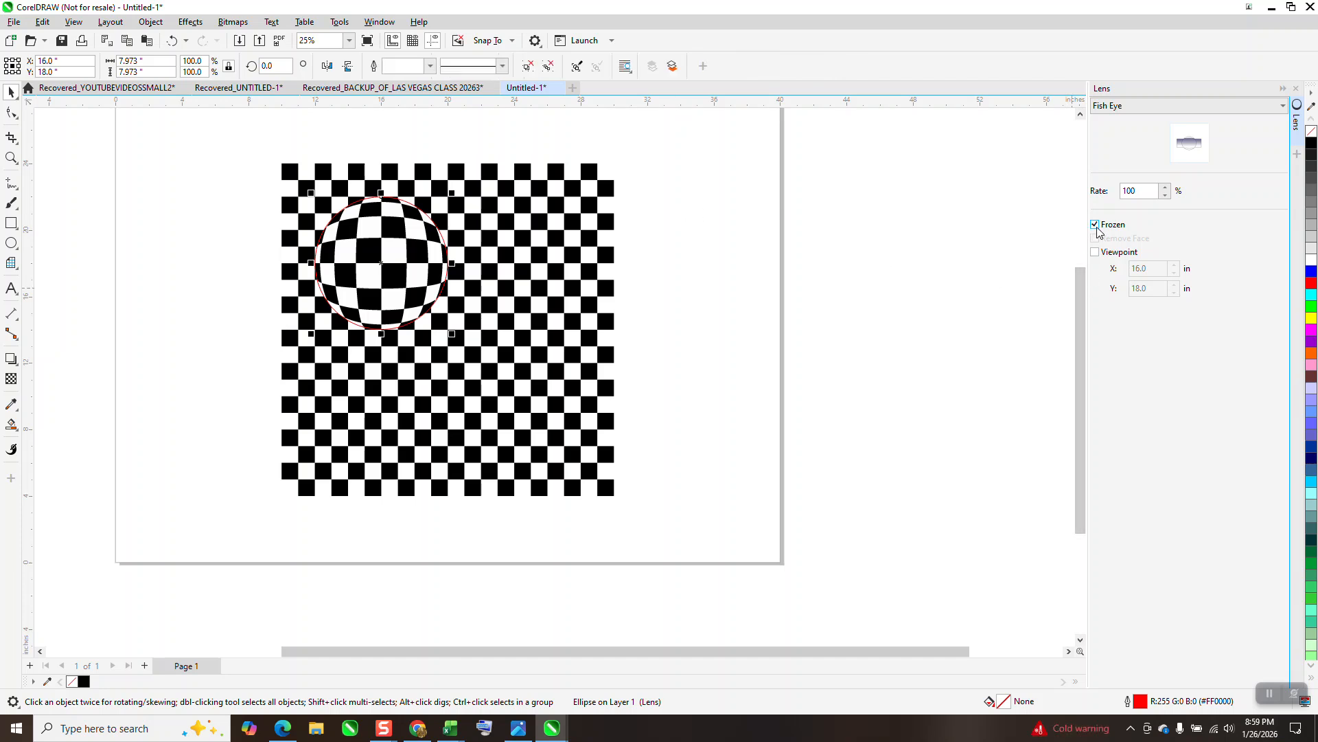
{"action": "scroll", "coordinate": [1030, 294], "scroll_direction": "down", "scroll_amount": 1}
{"action": "left_click", "coordinate": [715, 188]}
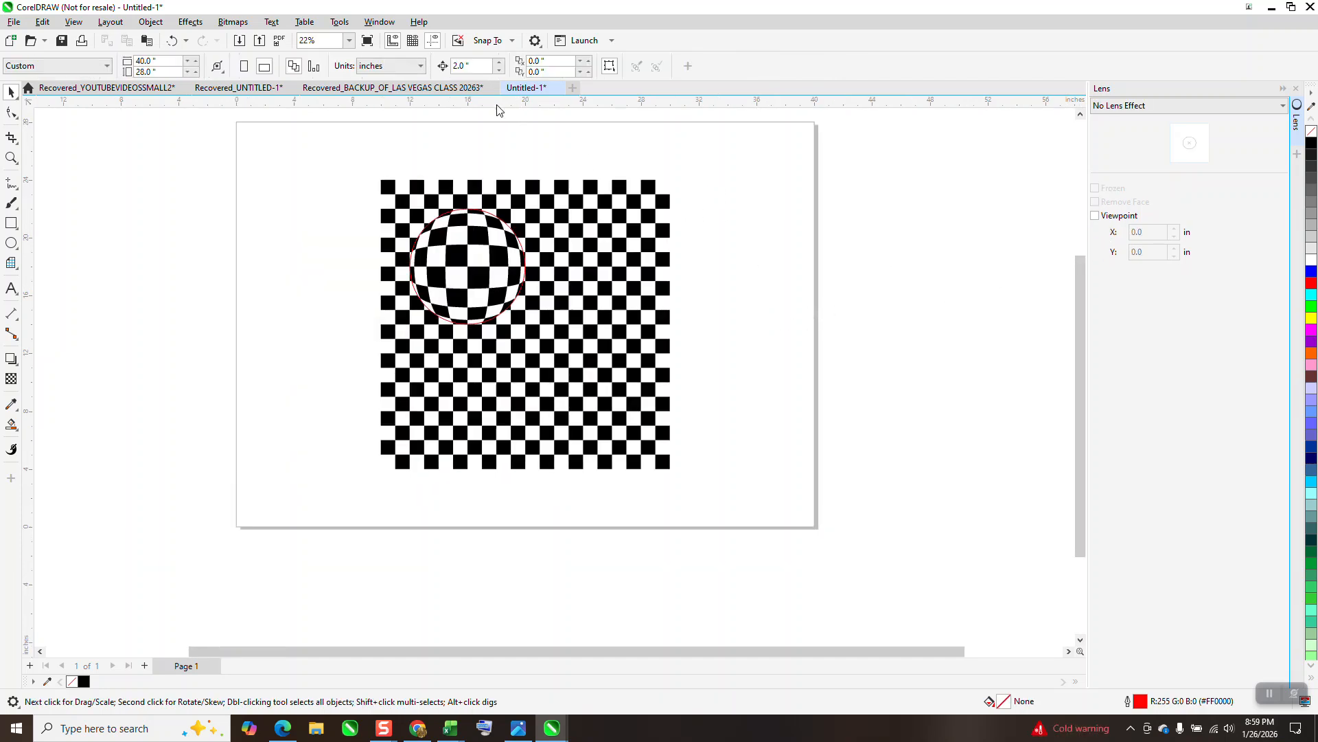
Set the nudge distance to 10 inches and move the frozen lens circle two nudges left, off the checkerboard
{"action": "left_click", "coordinate": [473, 66]}
{"action": "type", "text": "16.0 \""}
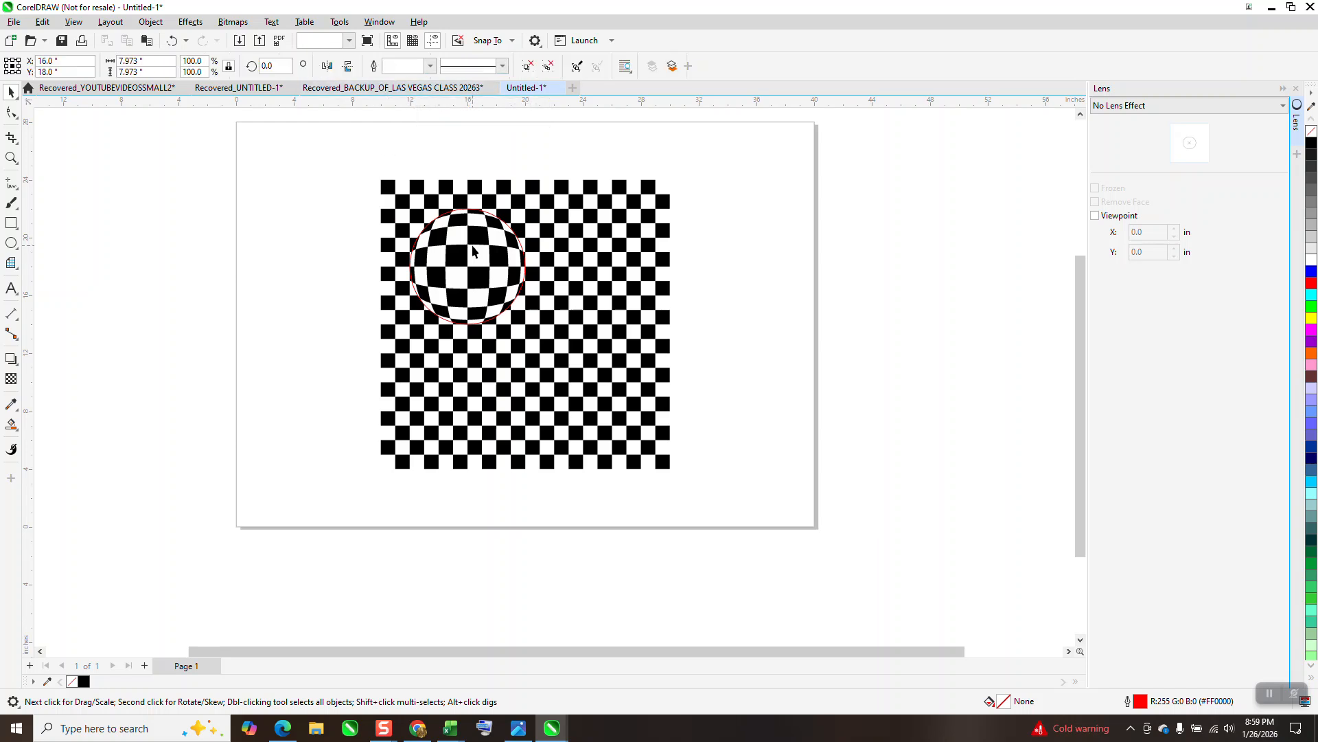
{"action": "left_click", "coordinate": [471, 244]}
{"action": "key", "text": "Left"}
{"action": "key", "text": "Left"}
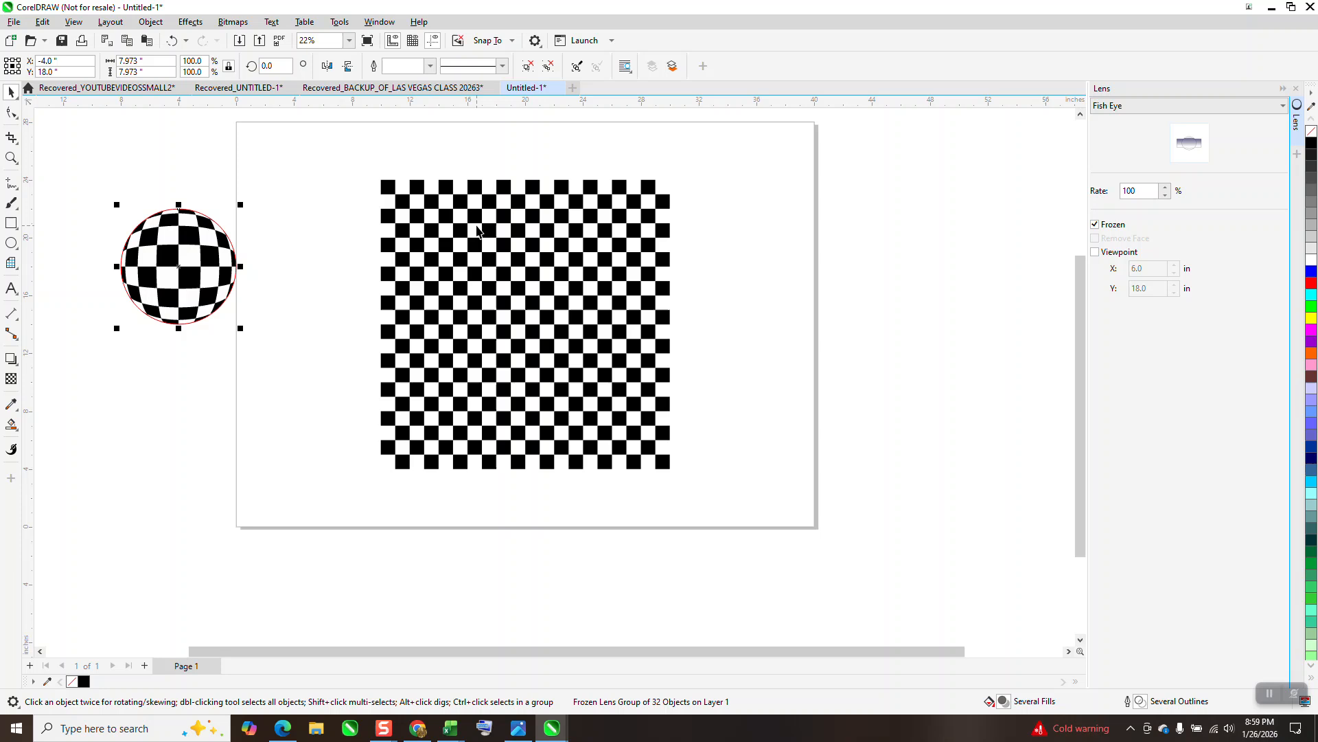
{"action": "scroll", "coordinate": [564, 254], "scroll_direction": "down", "scroll_amount": 2}
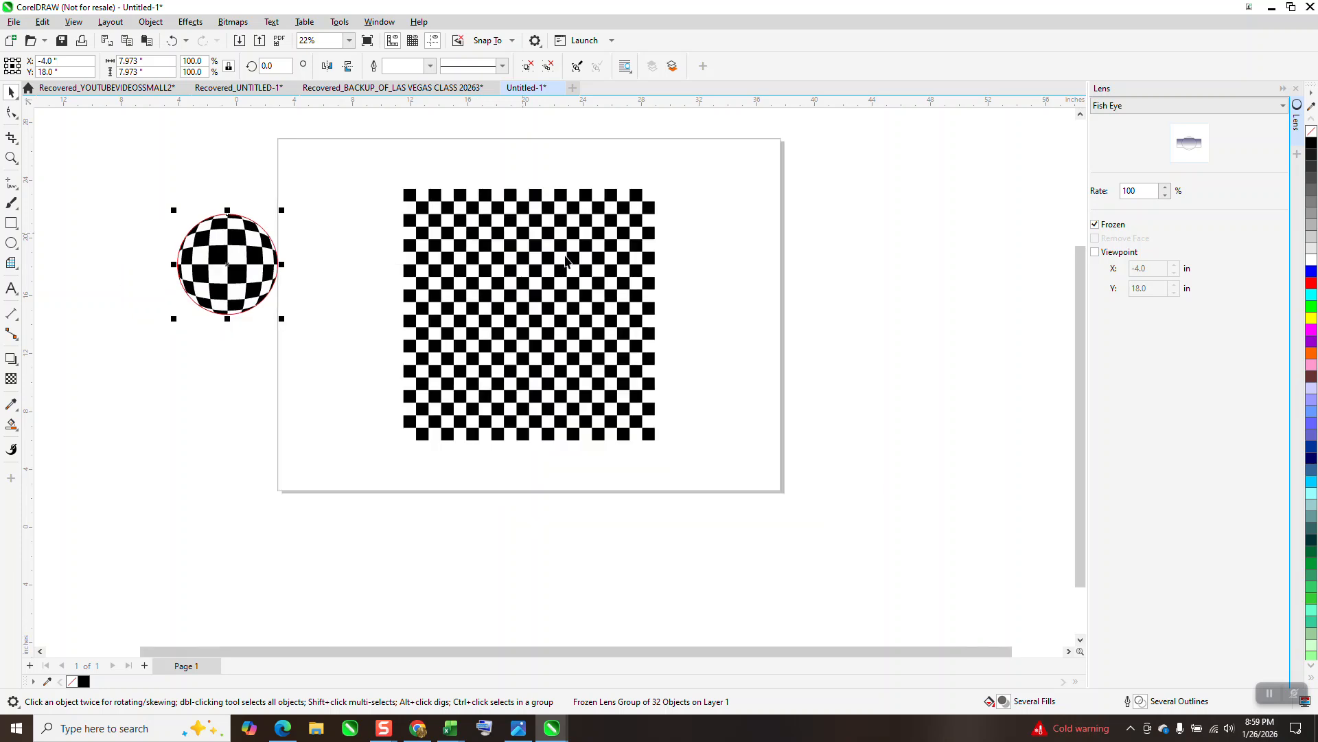
Remove the ball's outline and draw a yellow-filled square about 13.6 inches wide over the ball
{"action": "right_click", "coordinate": [1312, 131]}
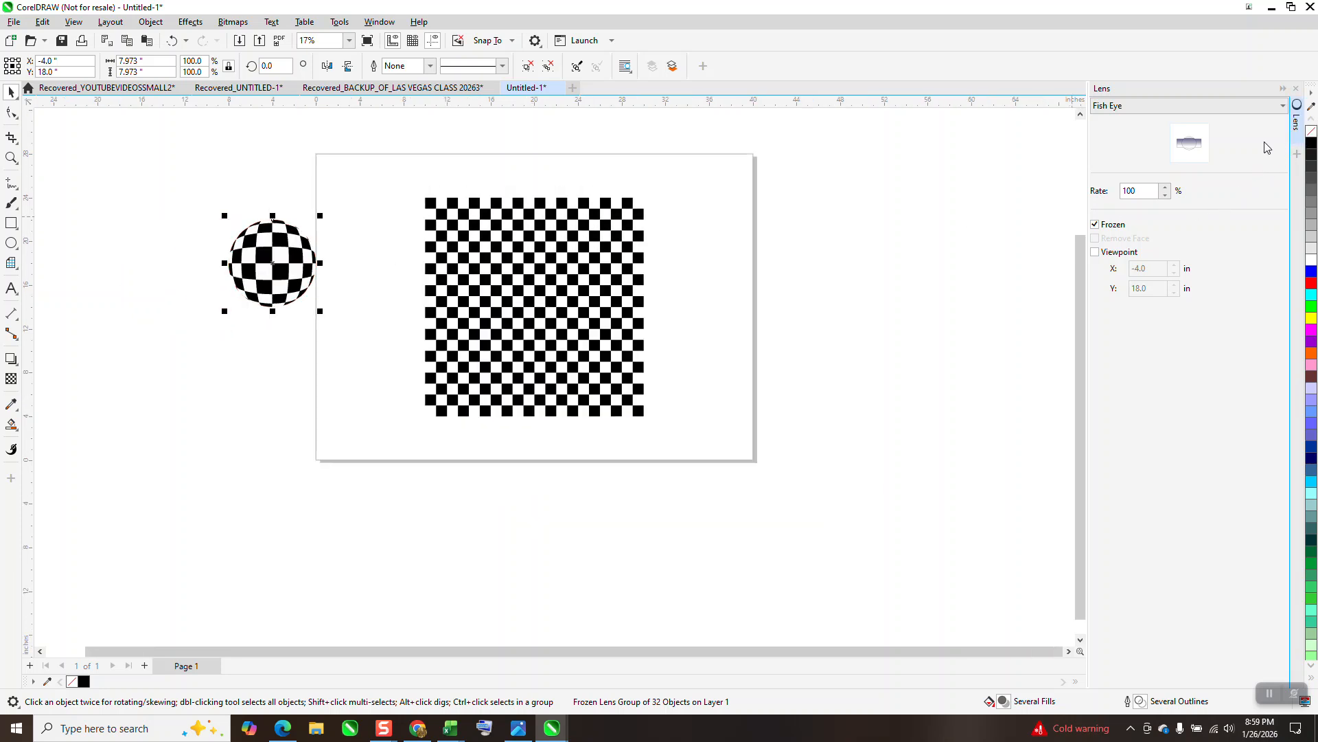
{"action": "left_click", "coordinate": [10, 224]}
{"action": "left_click_drag", "start_coordinate": [193, 194], "coordinate": [342, 342]}
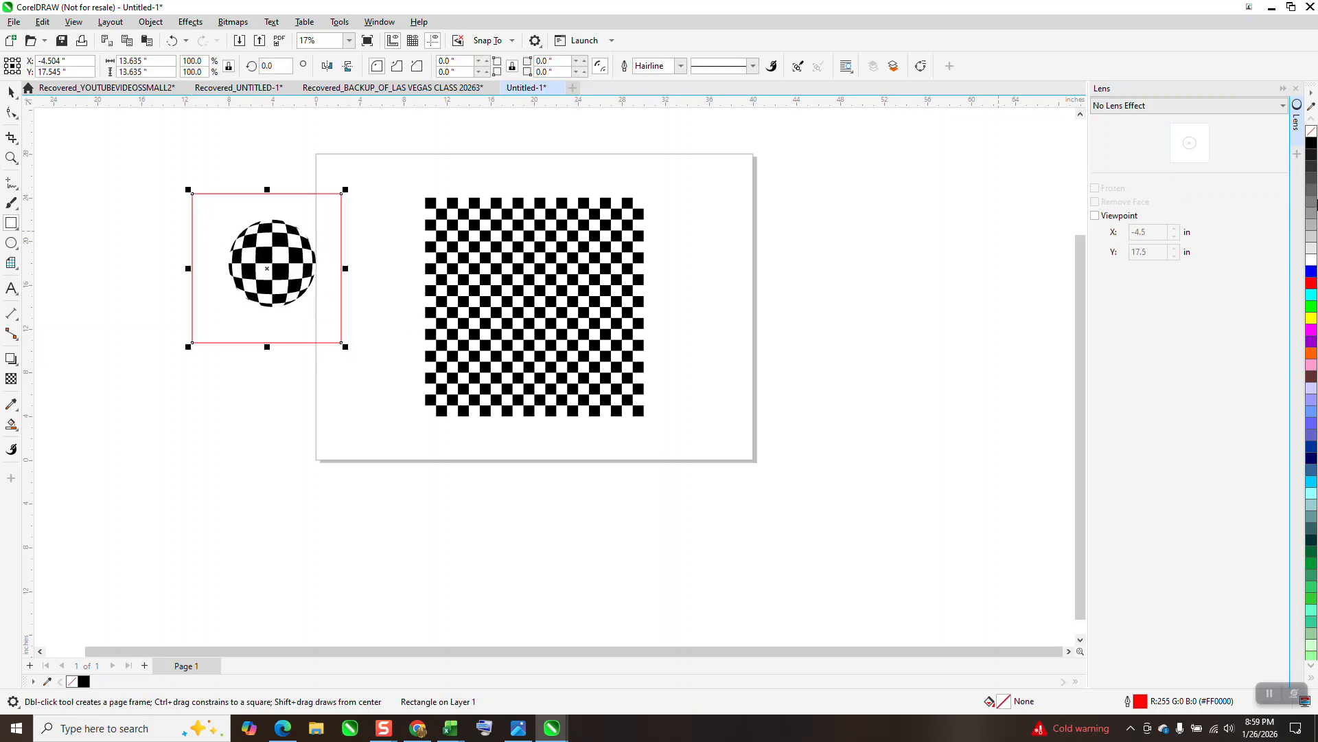
{"action": "left_click", "coordinate": [1312, 319]}
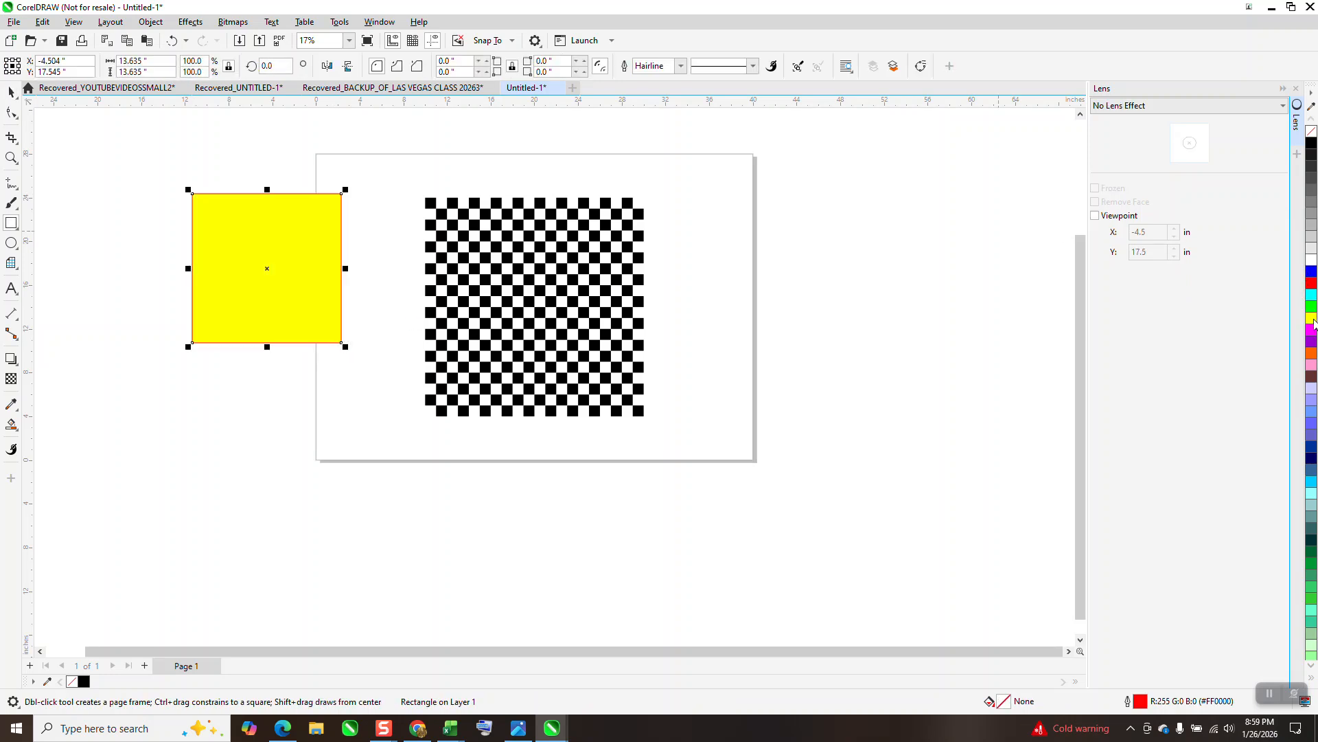
Send the yellow square to the back, behind the checkered ball
{"action": "left_click", "coordinate": [150, 21]}
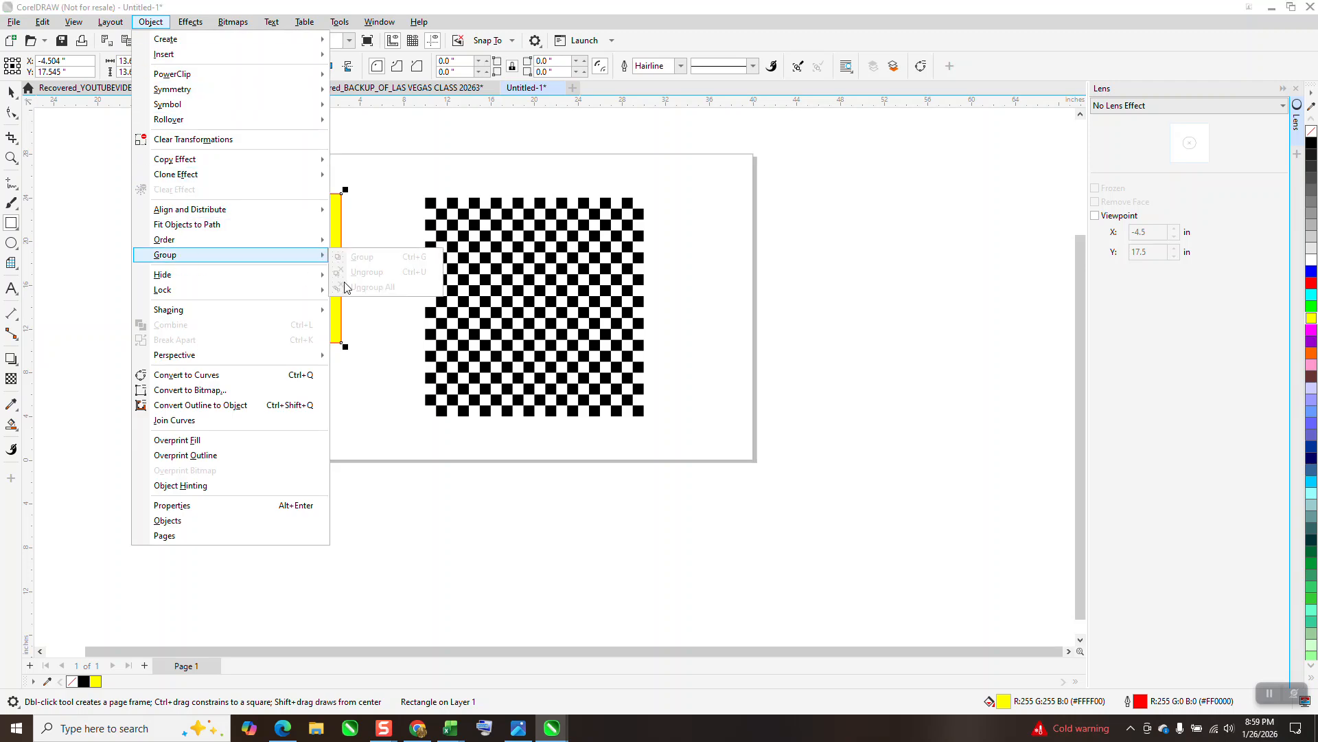
{"action": "mouse_move", "coordinate": [203, 242]}
{"action": "left_click", "coordinate": [364, 258]}
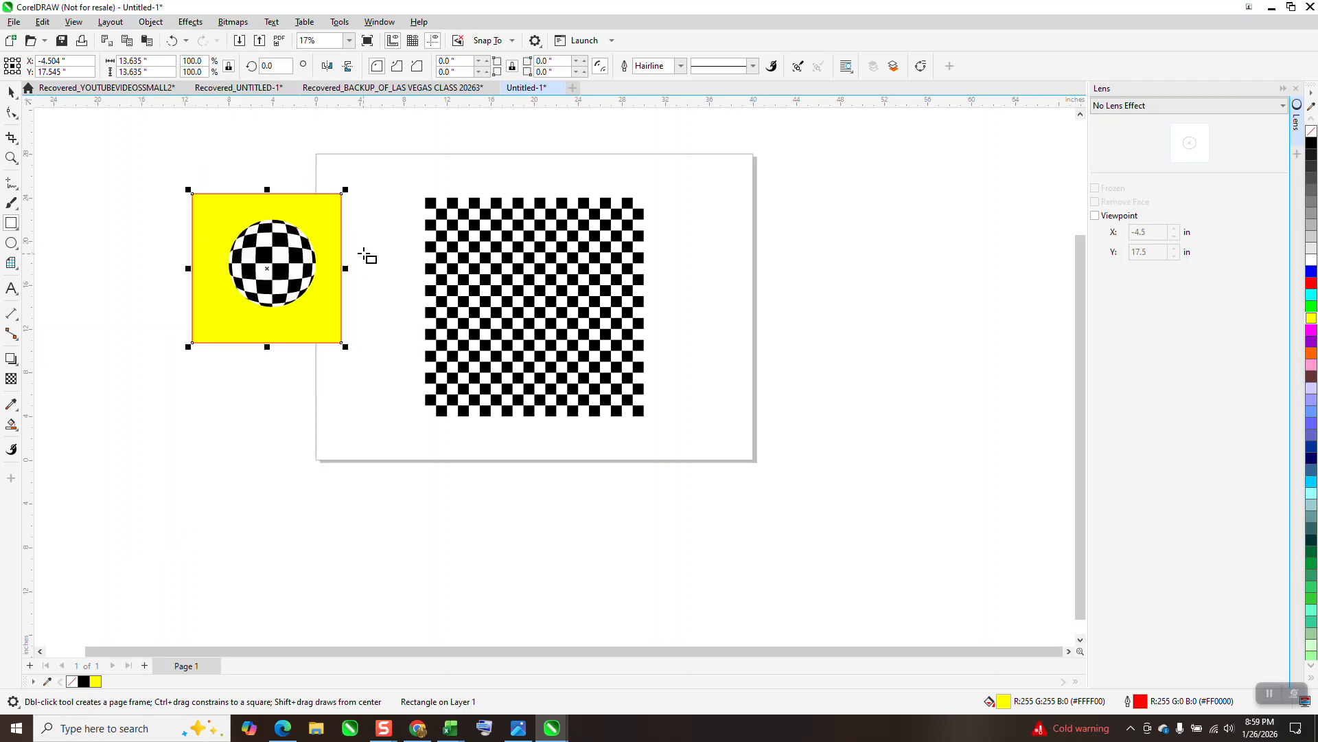
Ungroup all objects of the frozen Fish Eye ball
{"action": "left_click", "coordinate": [13, 91]}
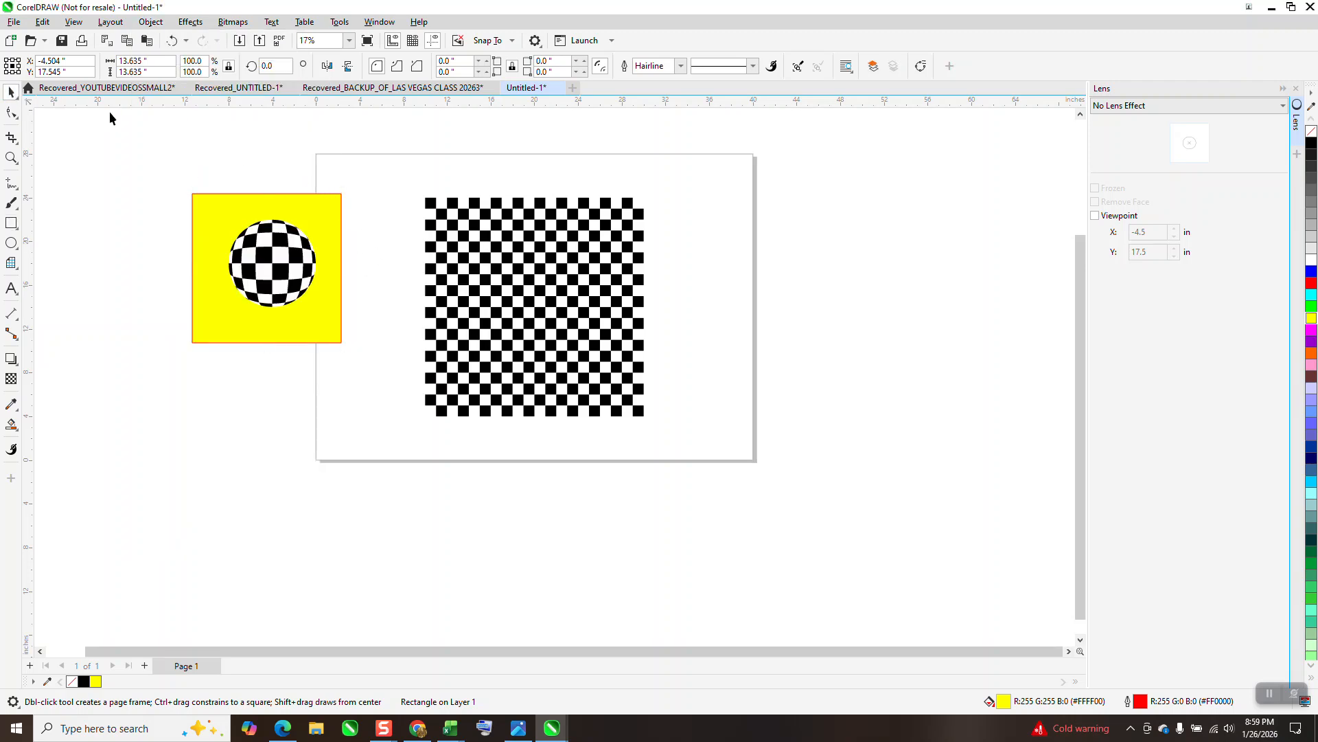
{"action": "left_click", "coordinate": [266, 240]}
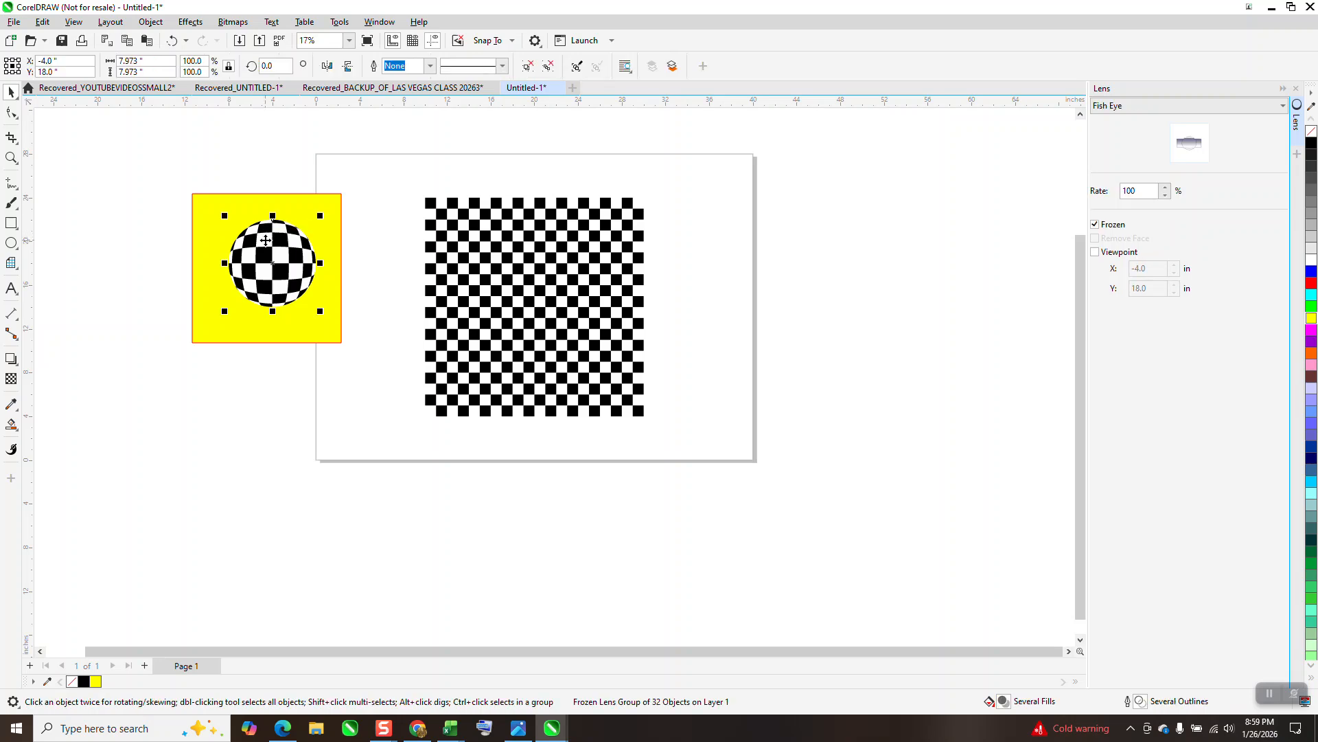
{"action": "left_click", "coordinate": [150, 21]}
{"action": "mouse_move", "coordinate": [160, 256]}
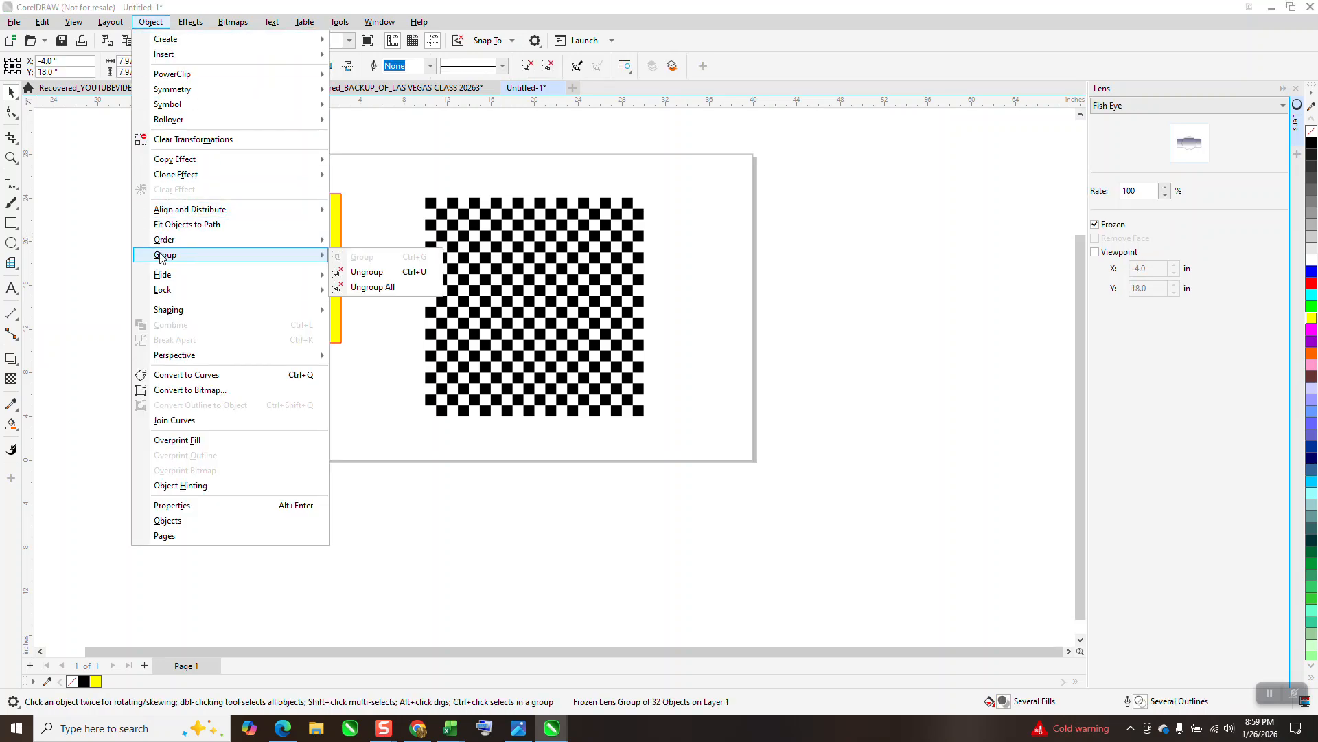
{"action": "left_click", "coordinate": [361, 286]}
{"action": "key", "text": "Escape"}
Move the ball's unfilled circle and its white background circle each 10 inches left, away from the curved black squares
{"action": "left_click", "coordinate": [306, 243]}
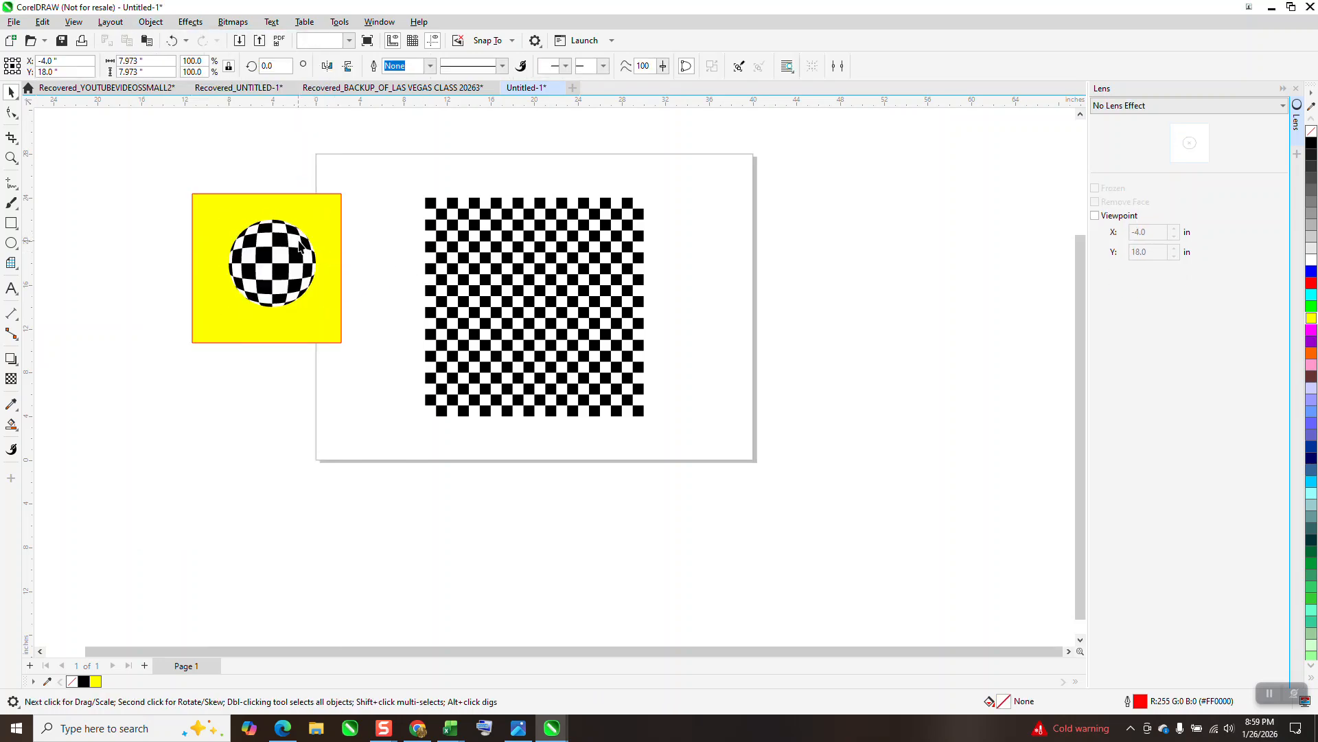
{"action": "key", "text": "Left"}
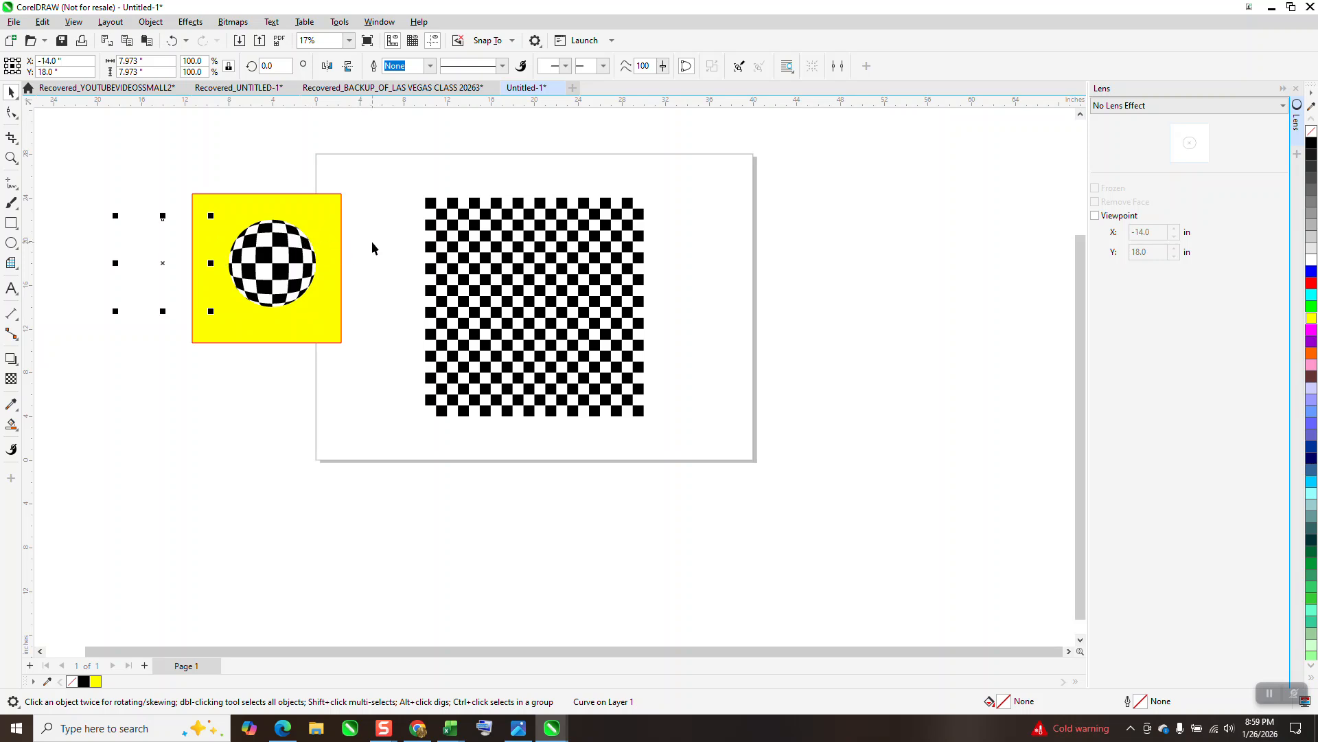
{"action": "left_click", "coordinate": [372, 243]}
{"action": "left_click", "coordinate": [298, 243]}
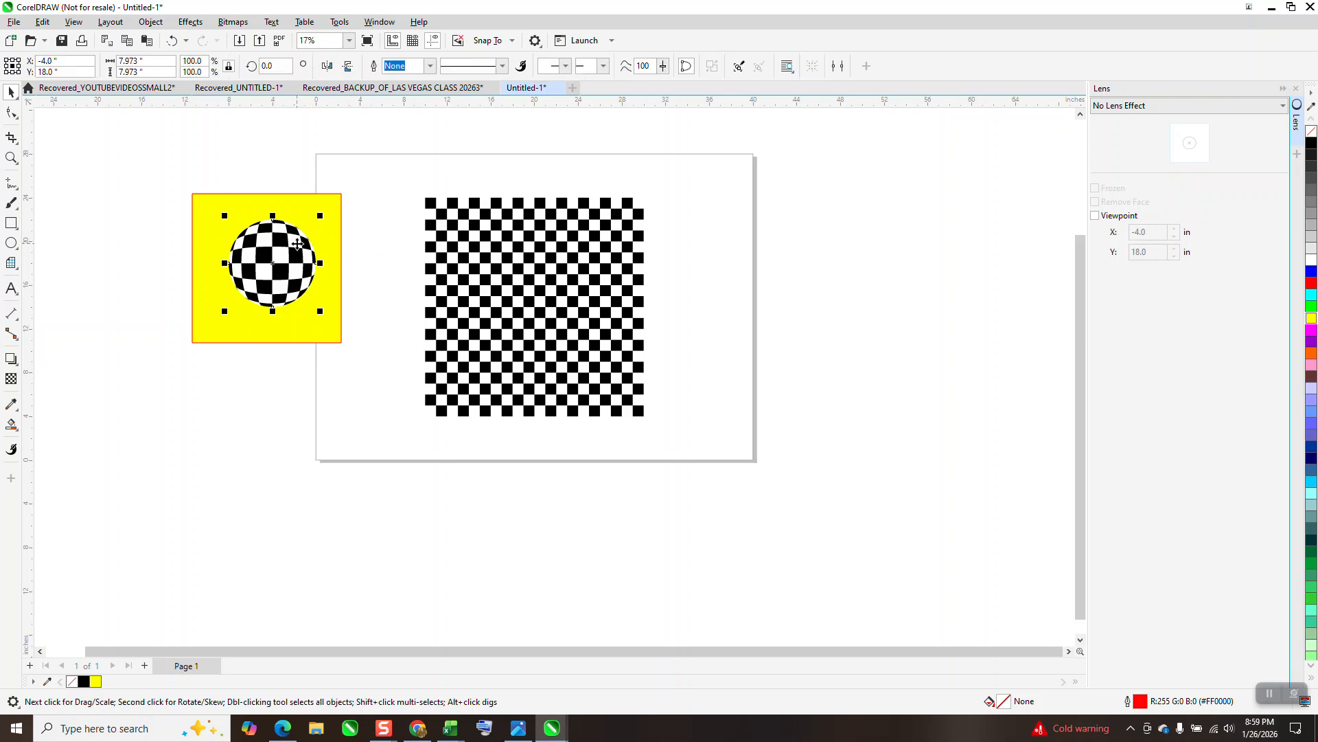
{"action": "key", "text": "ctrl+z"}
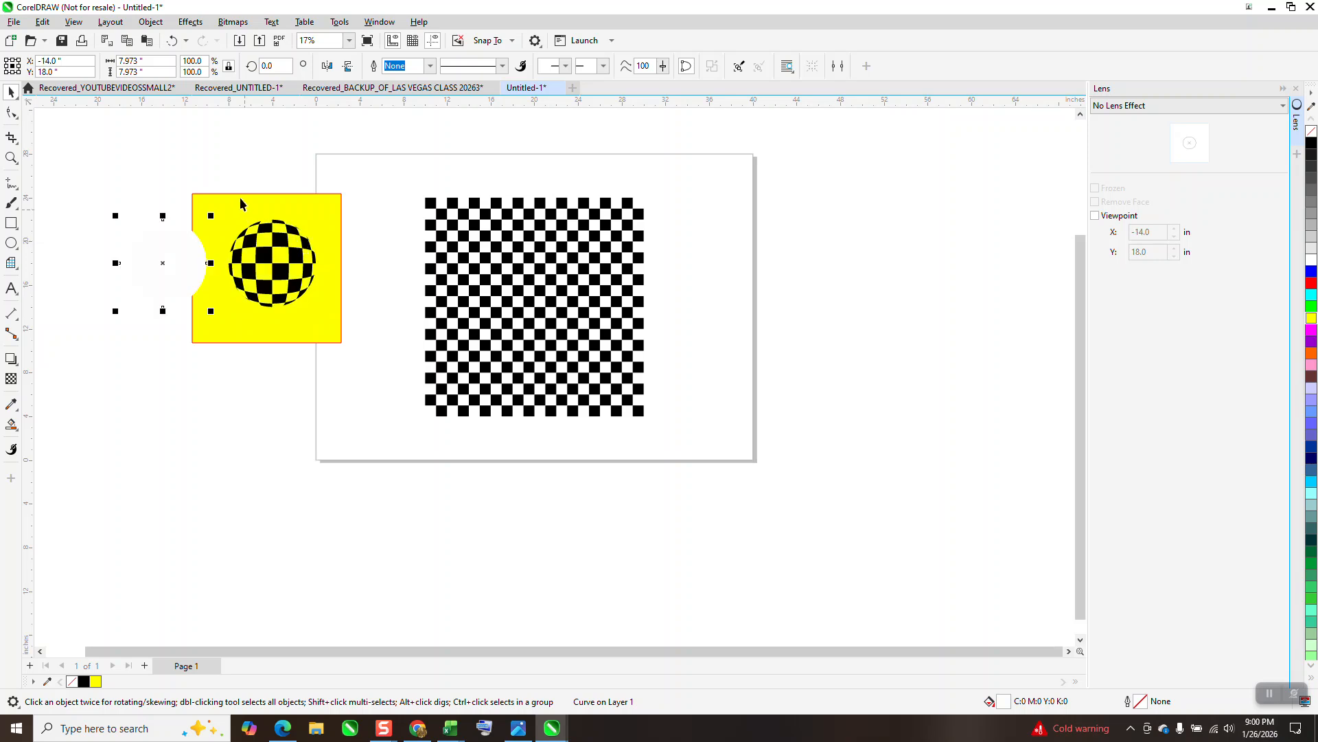
Fill the ball's curved black squares with red and move the white circle 10 inches right, back behind them
{"action": "left_click_drag", "start_coordinate": [209, 179], "coordinate": [327, 324]}
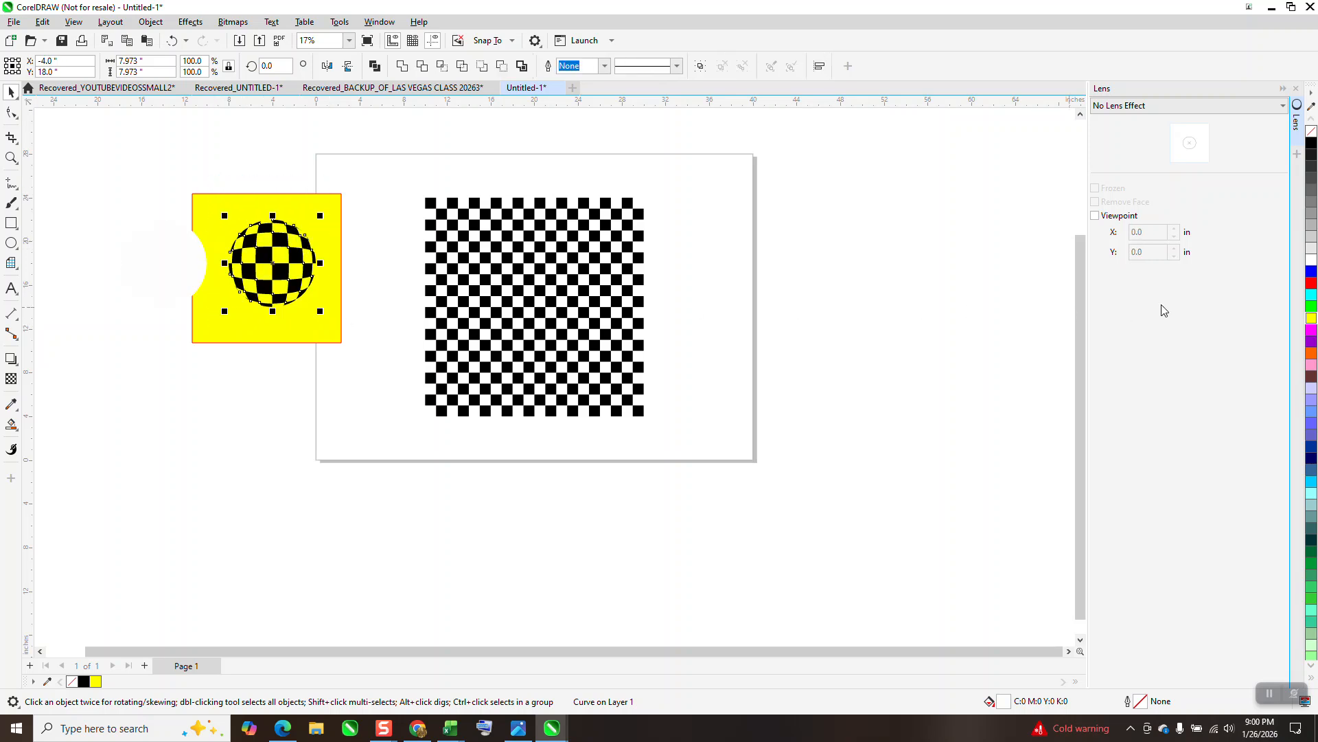
{"action": "left_click", "coordinate": [1313, 287]}
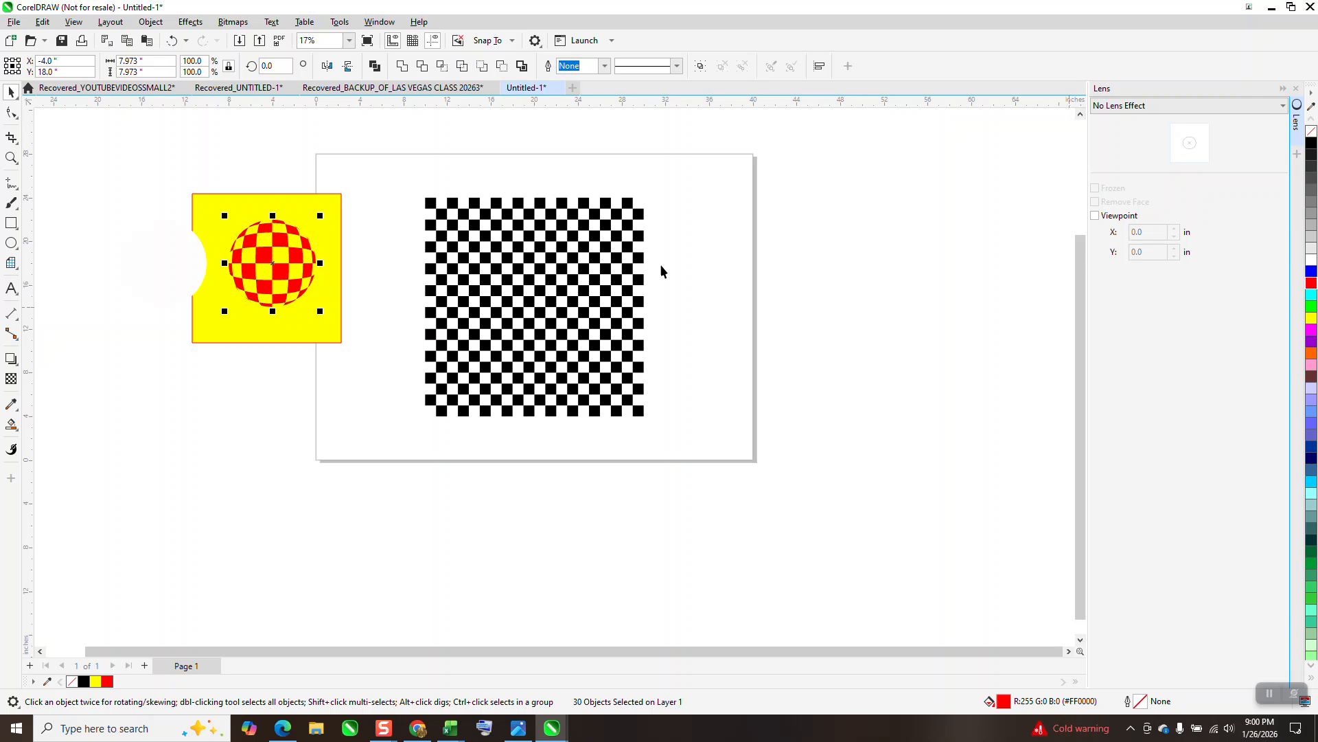
{"action": "left_click", "coordinate": [168, 246]}
{"action": "key", "text": "Right"}
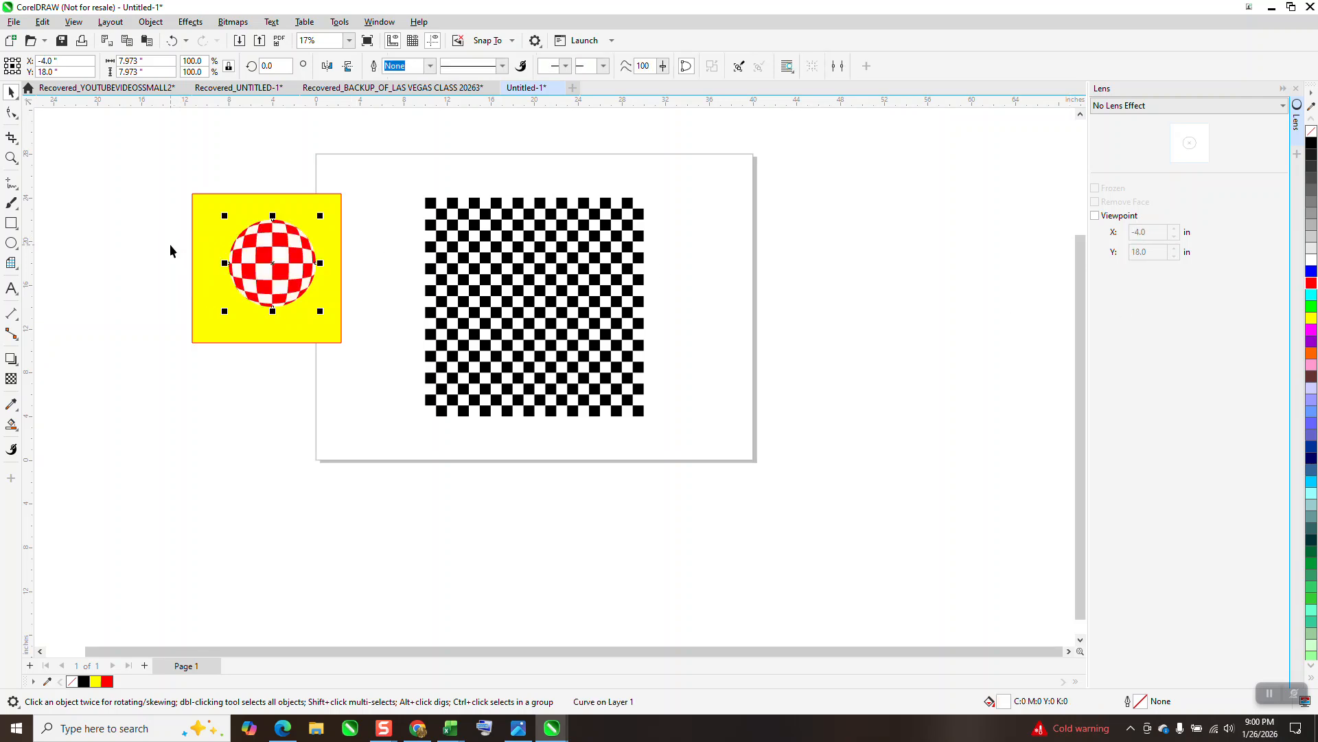
Group the red squares together with the white circle
{"action": "left_click_drag", "start_coordinate": [216, 176], "coordinate": [315, 288]}
{"action": "left_click_drag", "start_coordinate": [335, 331], "coordinate": [334, 330]}
{"action": "key", "text": "ctrl+g"}
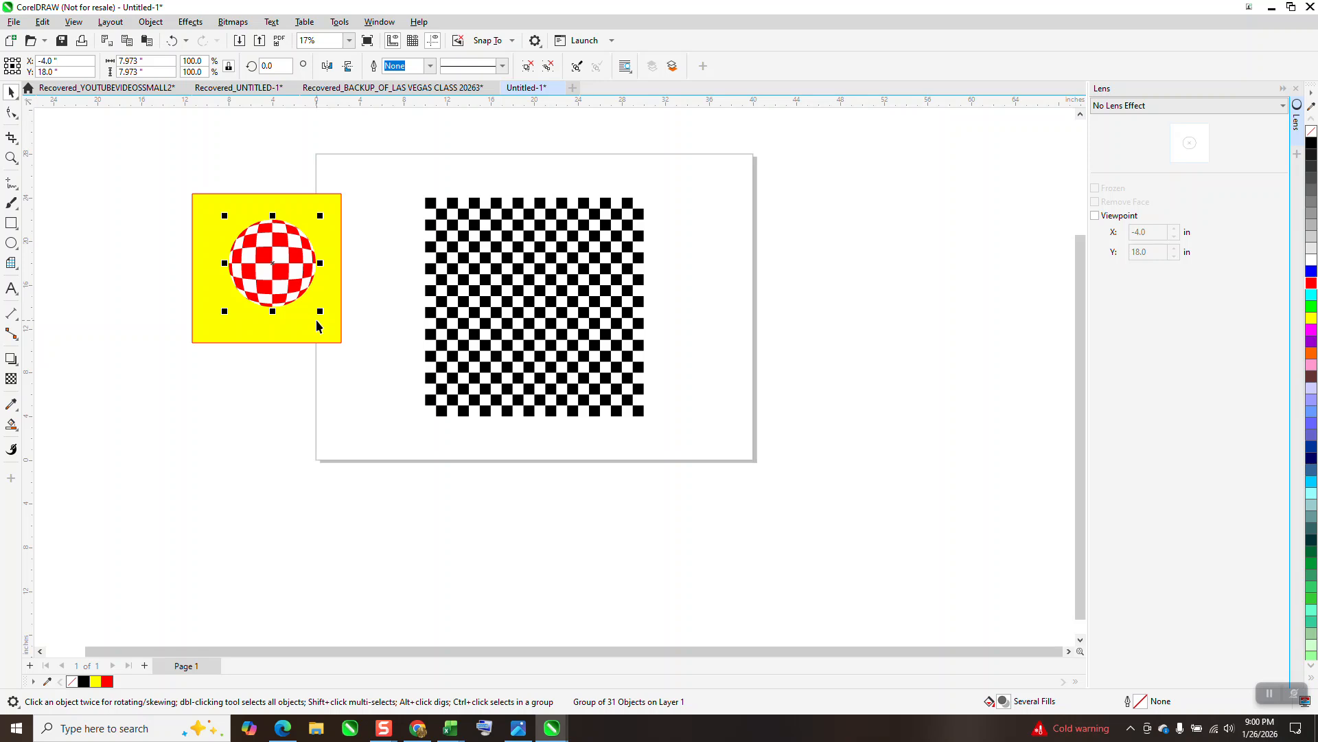
Move the red ball 20 inches right onto the checkerboard and shift it slightly down to about X 15.97, Y 17.59 inches
{"action": "key", "text": "Right"}
{"action": "key", "text": "Right"}
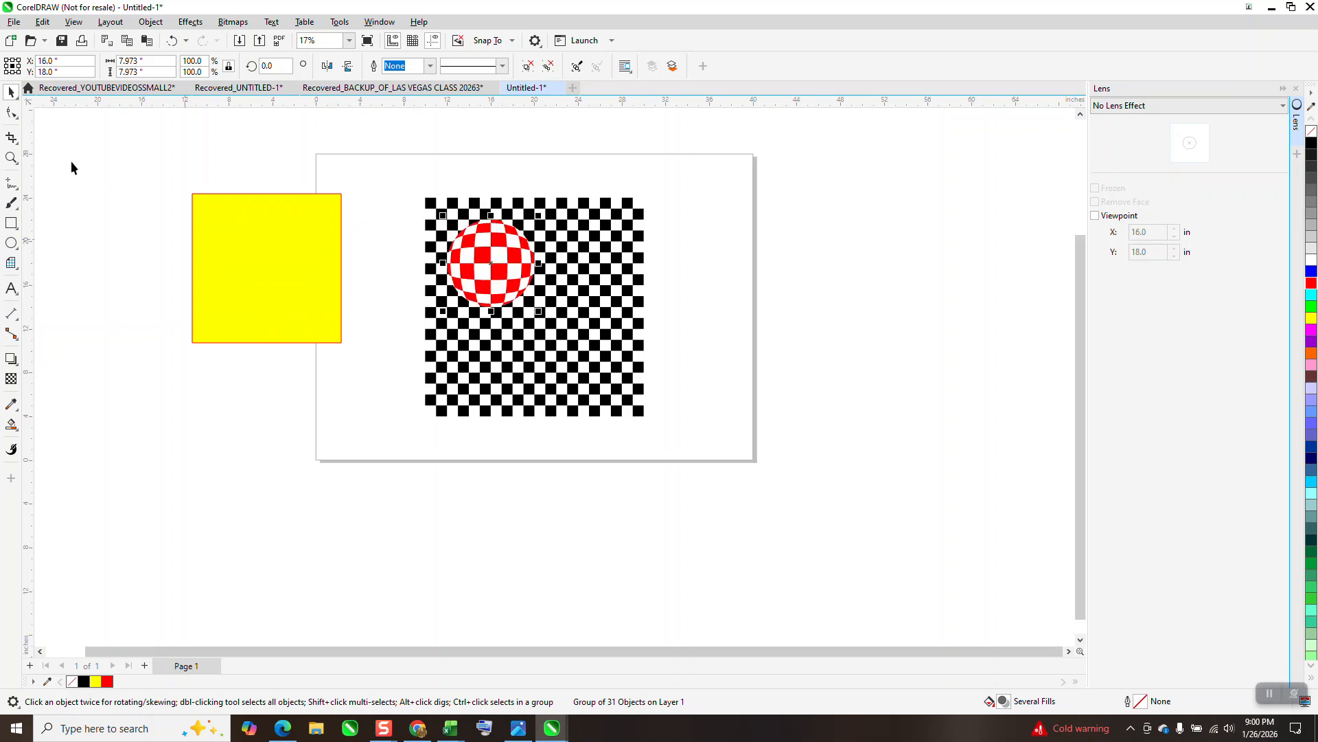
{"action": "left_click", "coordinate": [11, 157]}
{"action": "left_click_drag", "start_coordinate": [408, 212], "coordinate": [690, 381]}
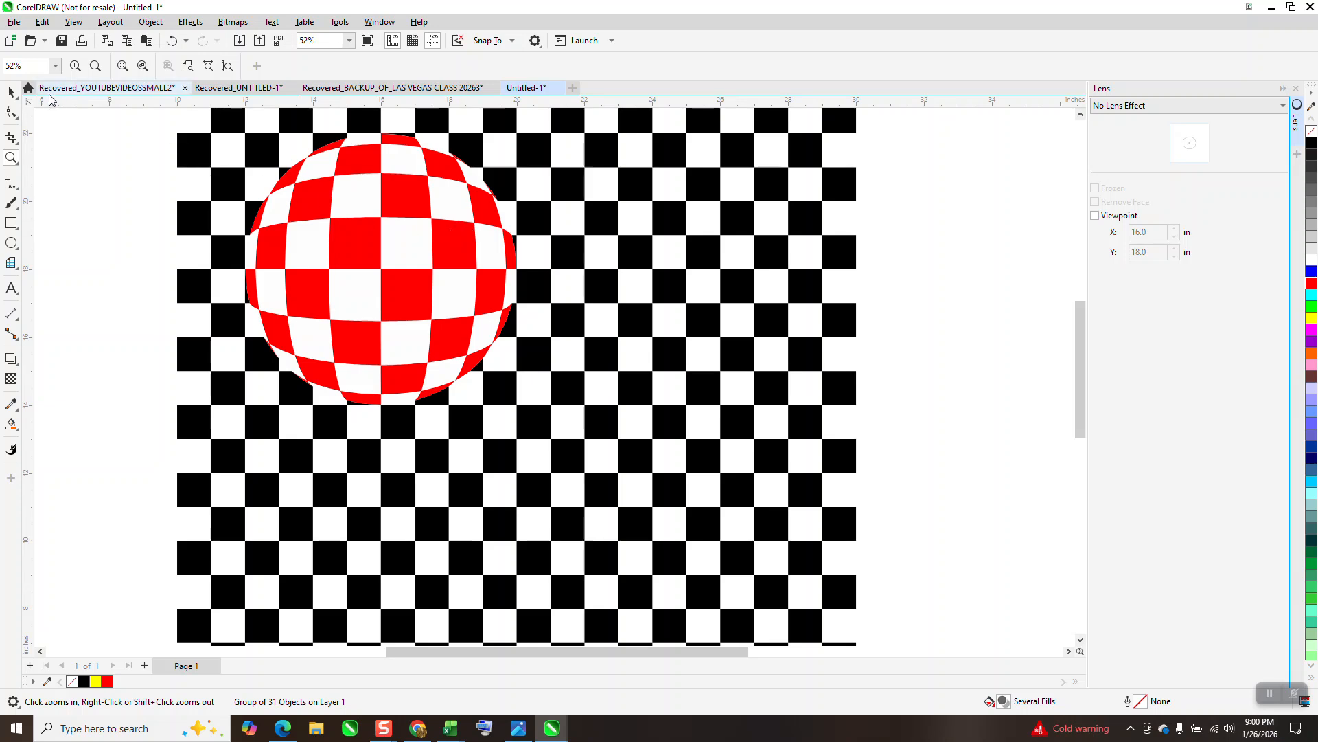
{"action": "left_click", "coordinate": [17, 90]}
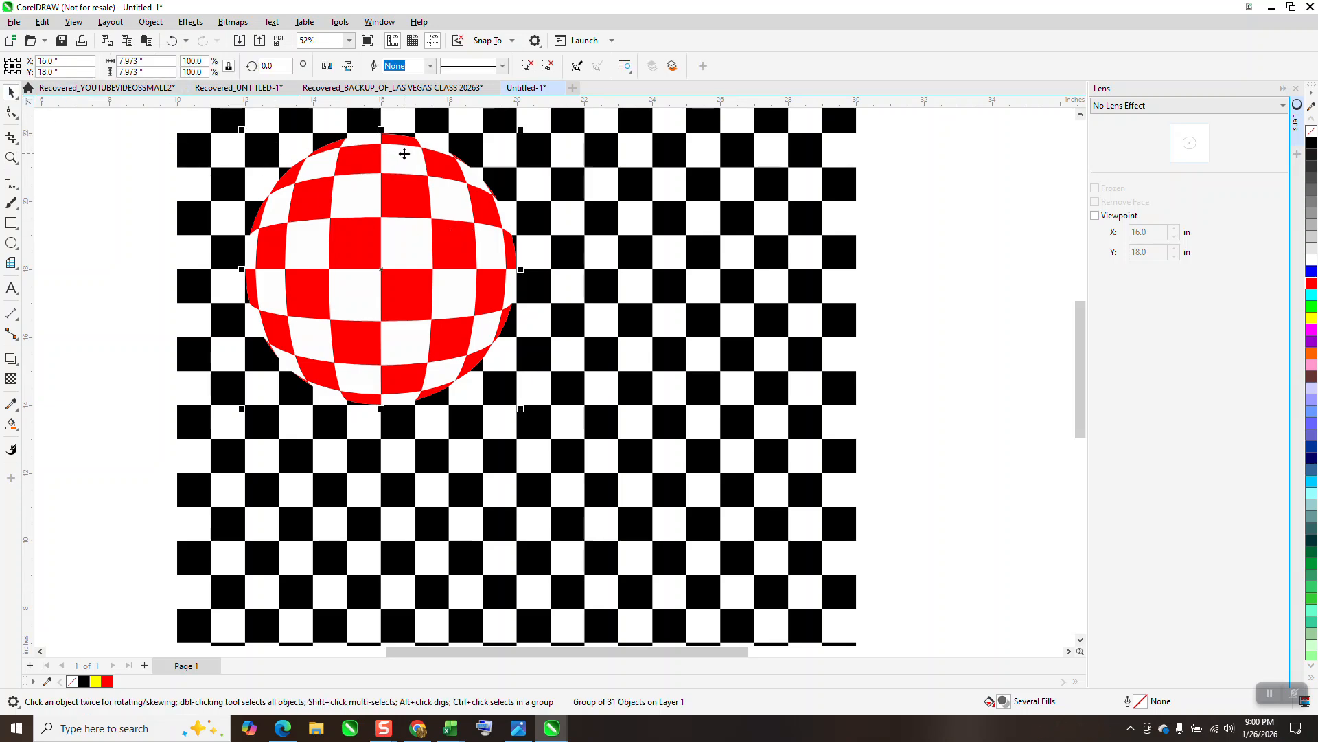
{"action": "left_click_drag", "start_coordinate": [411, 146], "coordinate": [413, 161]}
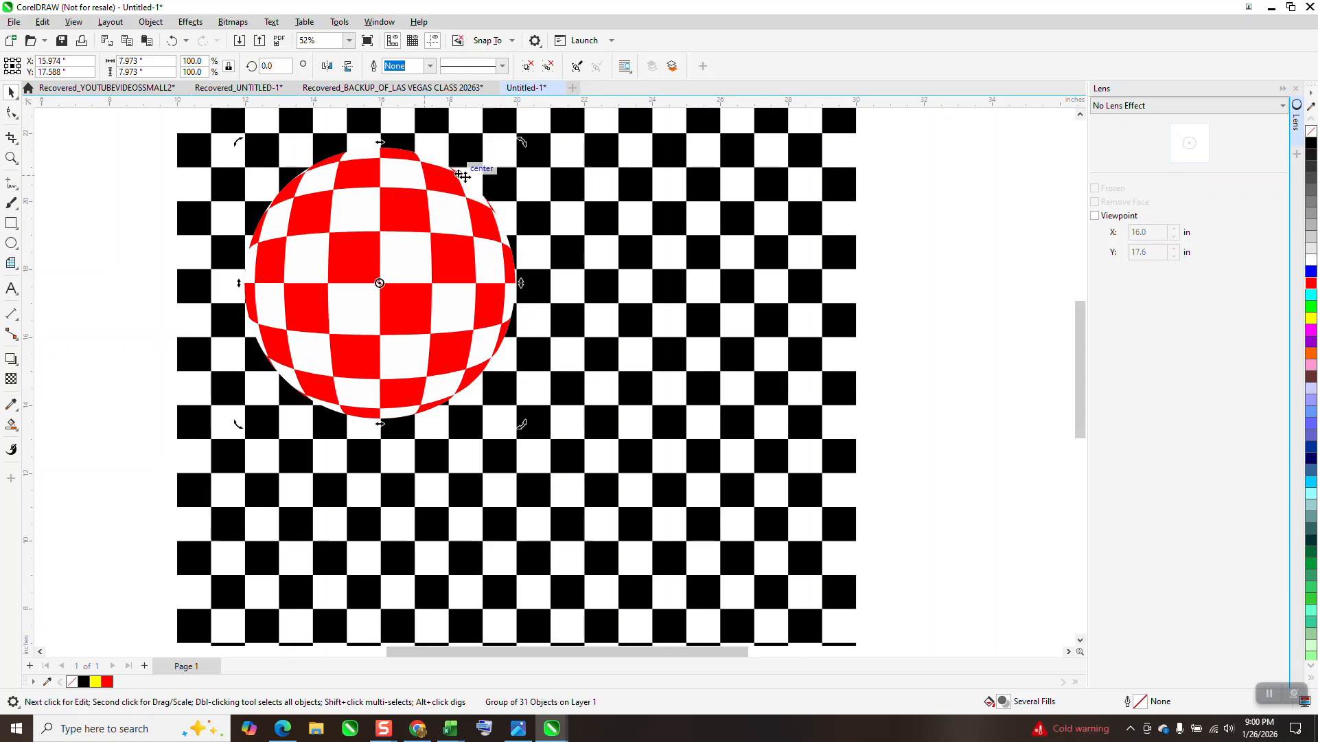
Draw a circle near the page's lower-right corner and set its diameter to 7 inches
{"action": "scroll", "coordinate": [426, 166], "scroll_direction": "down", "scroll_amount": 5}
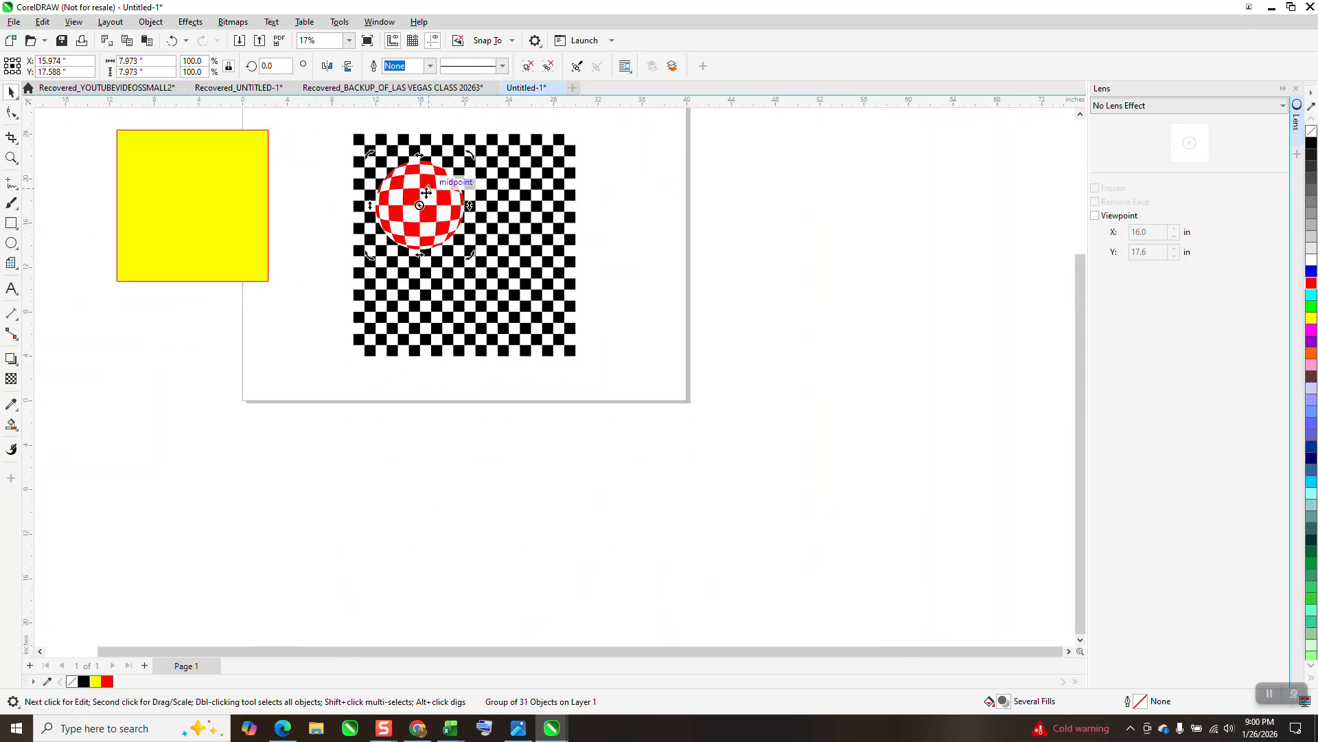
{"action": "scroll", "coordinate": [430, 189], "scroll_direction": "down", "scroll_amount": 2}
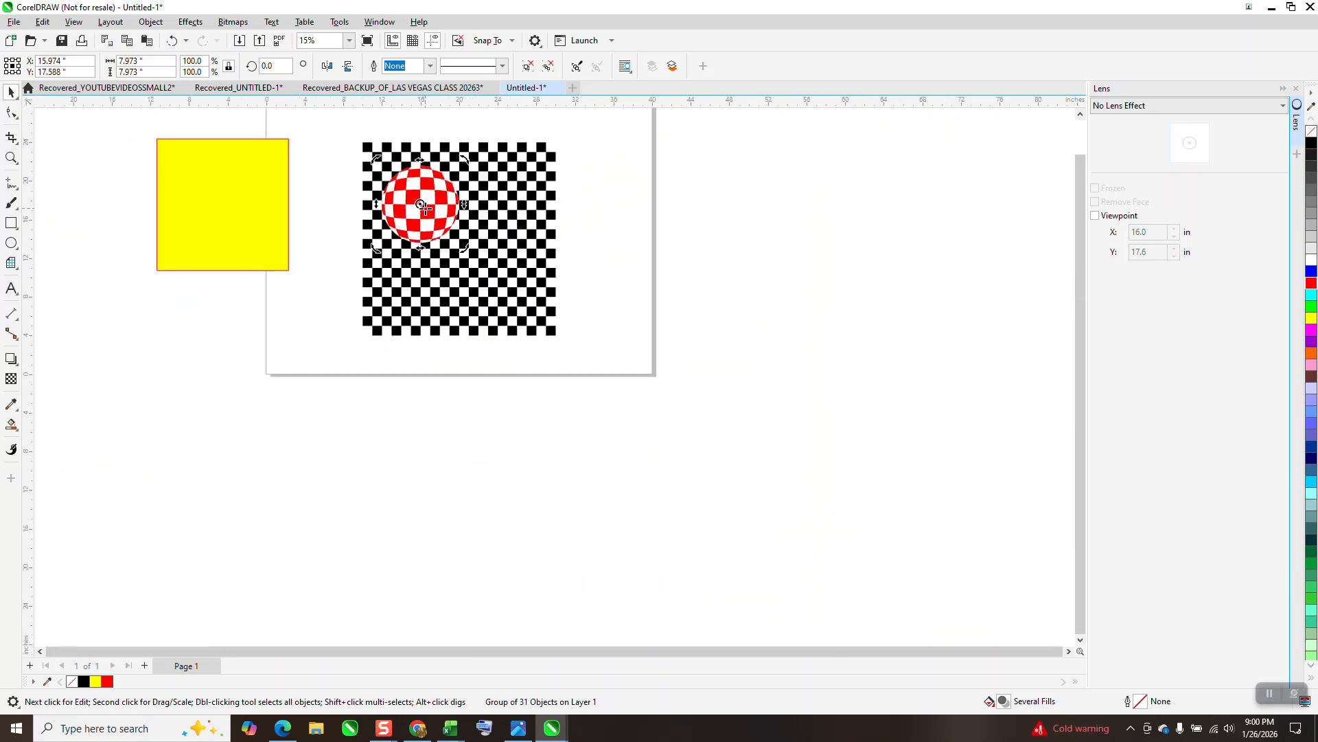
{"action": "left_click", "coordinate": [11, 242]}
{"action": "left_click_drag", "start_coordinate": [625, 293], "coordinate": [596, 343]}
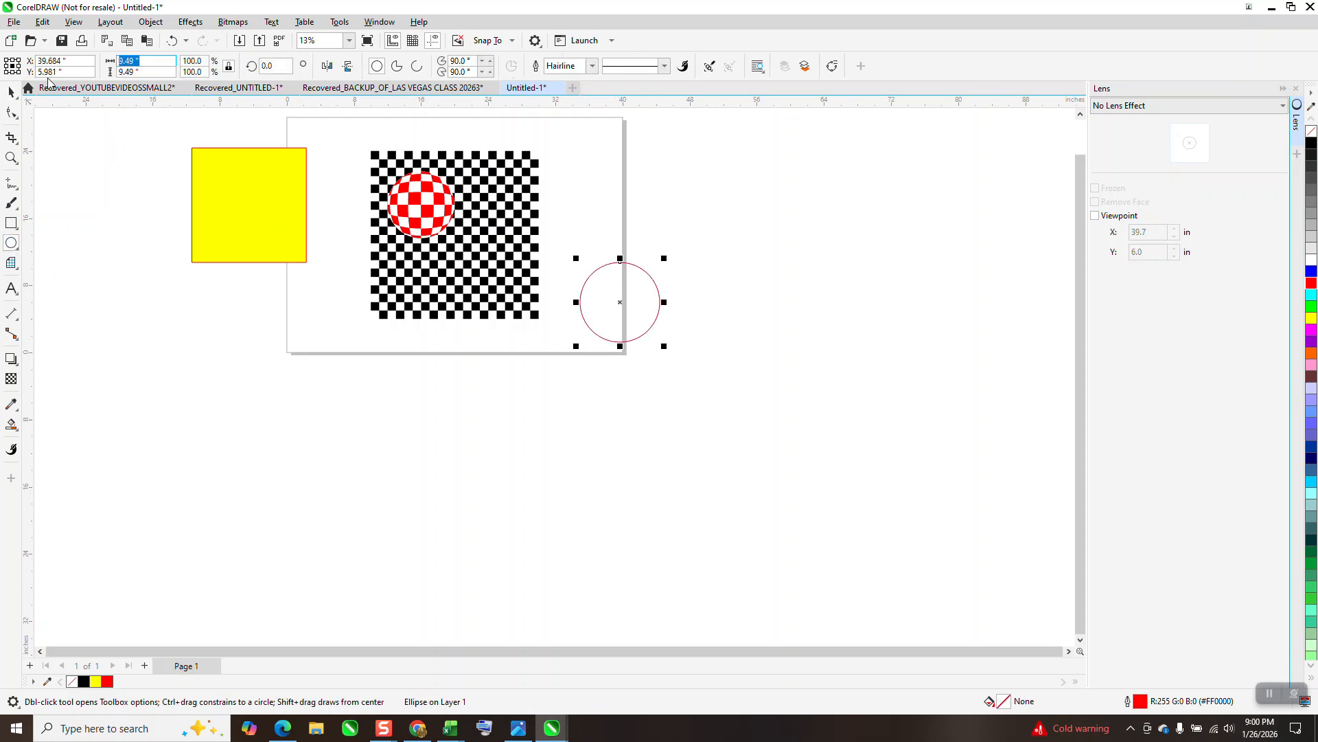
{"action": "type", "text": "7"}
{"action": "key", "text": "Return"}
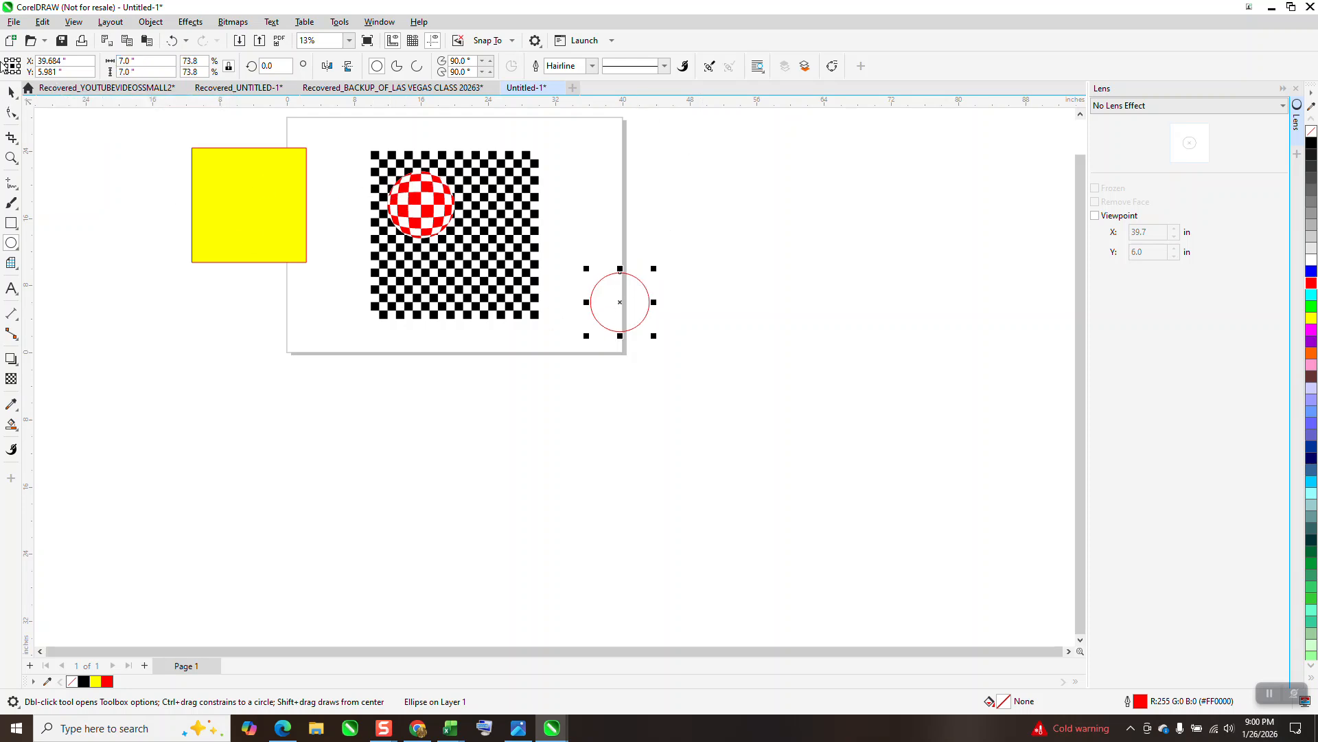
Center the circle on the checkerboard's lower-right area at X 24, Y 10 inches, and place a duplicate at X 44, Y 10 inches
{"action": "left_click", "coordinate": [11, 92]}
{"action": "left_click_drag", "start_coordinate": [621, 299], "coordinate": [495, 274]}
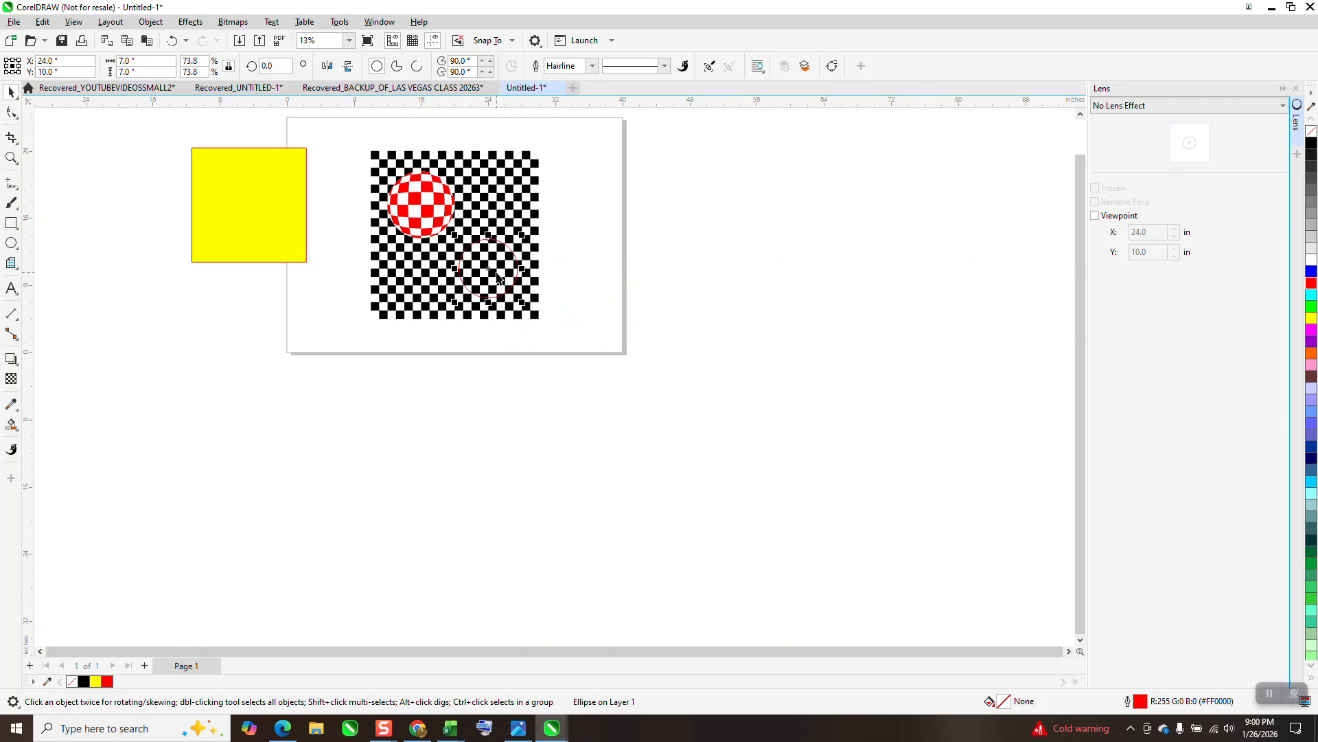
{"action": "key", "text": "ctrl+z"}
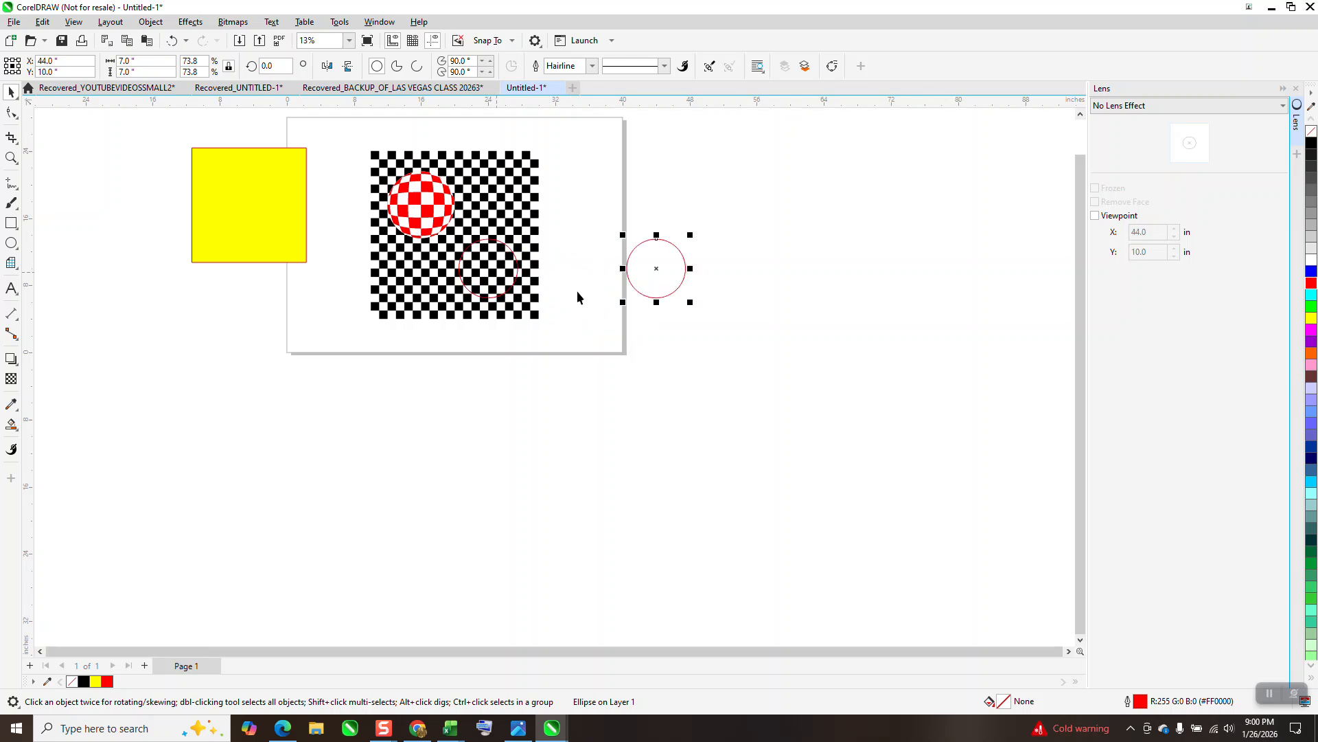
{"action": "key", "text": "ctrl+shift+z"}
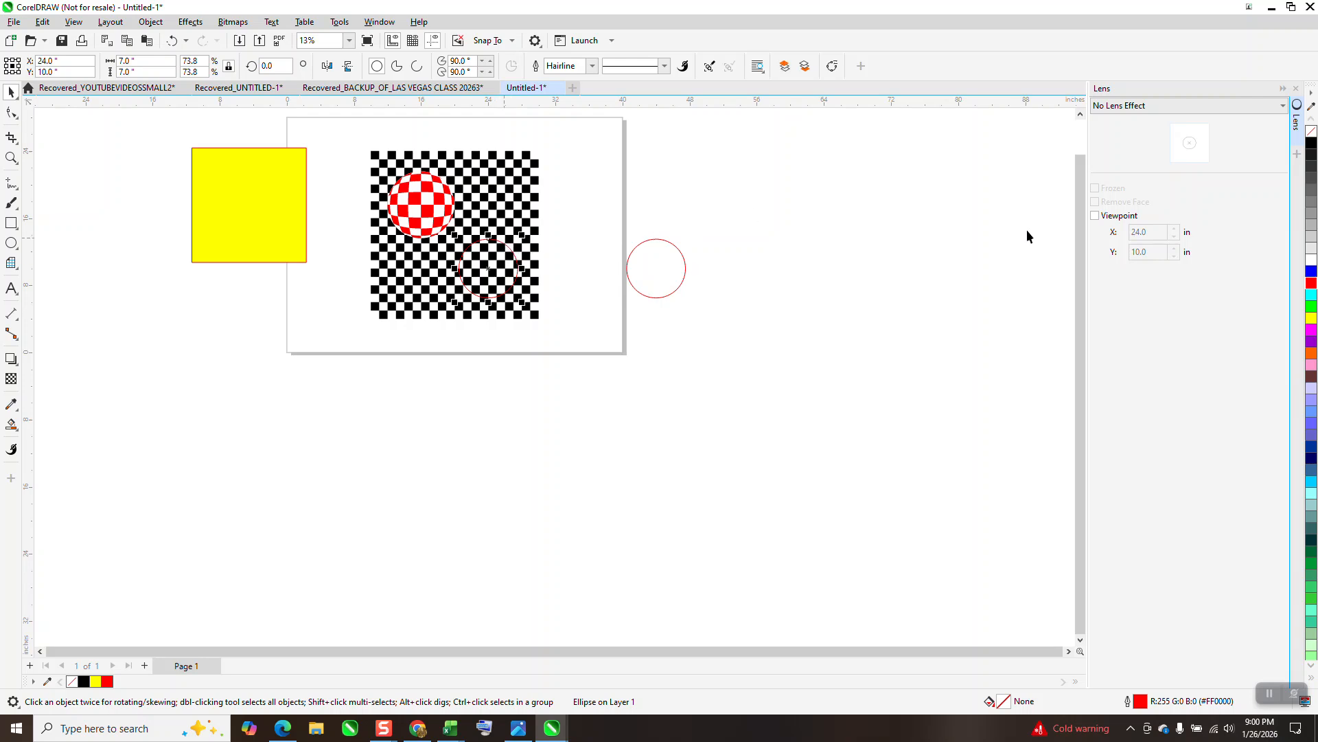
Apply a Fish Eye lens at 100% to the 7-inch circle on the checkerboard and freeze it
{"action": "left_click", "coordinate": [1194, 105]}
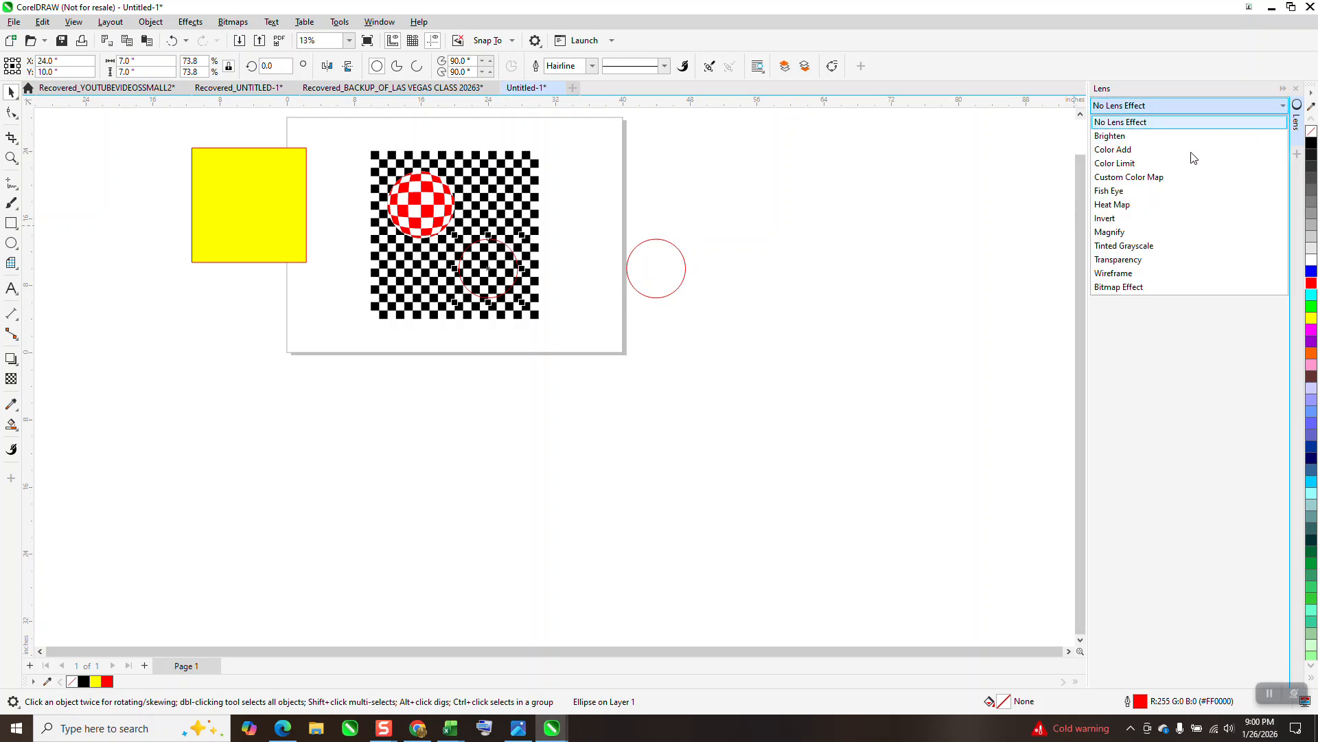
{"action": "left_click", "coordinate": [1103, 191]}
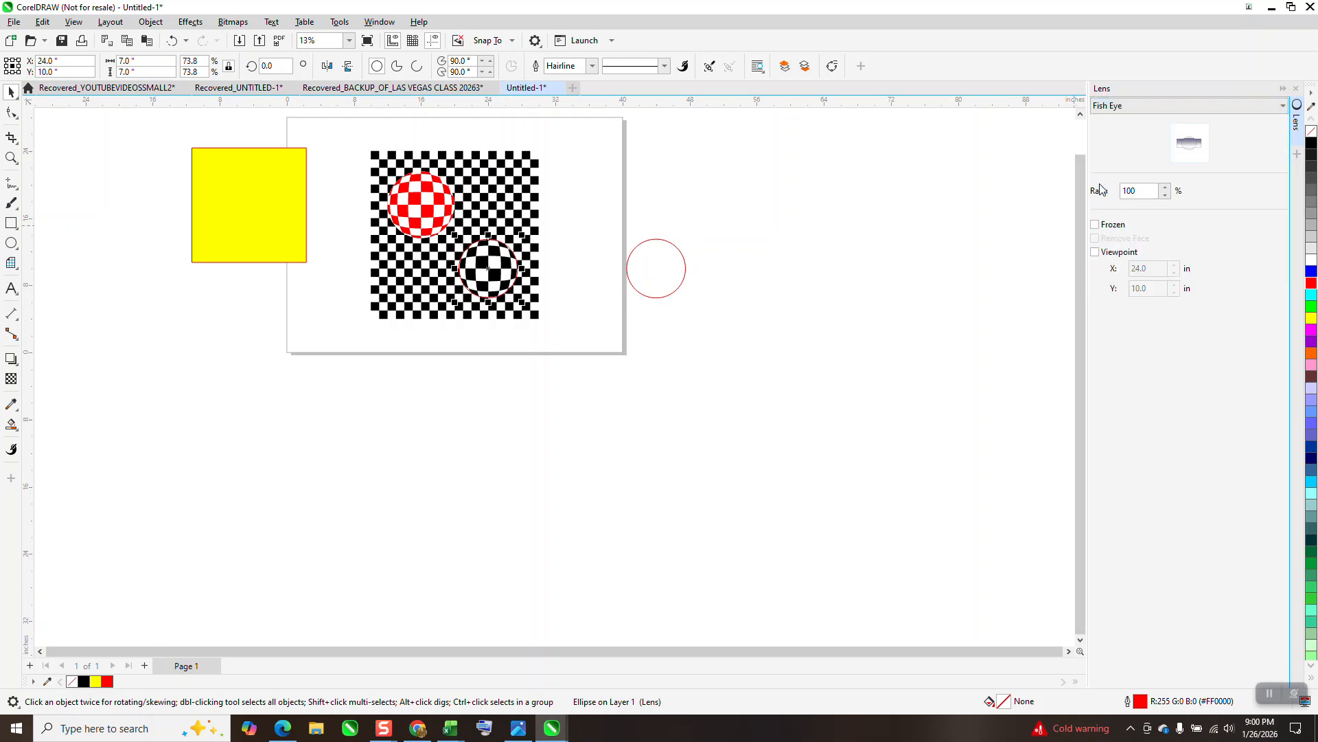
{"action": "left_click", "coordinate": [1095, 224]}
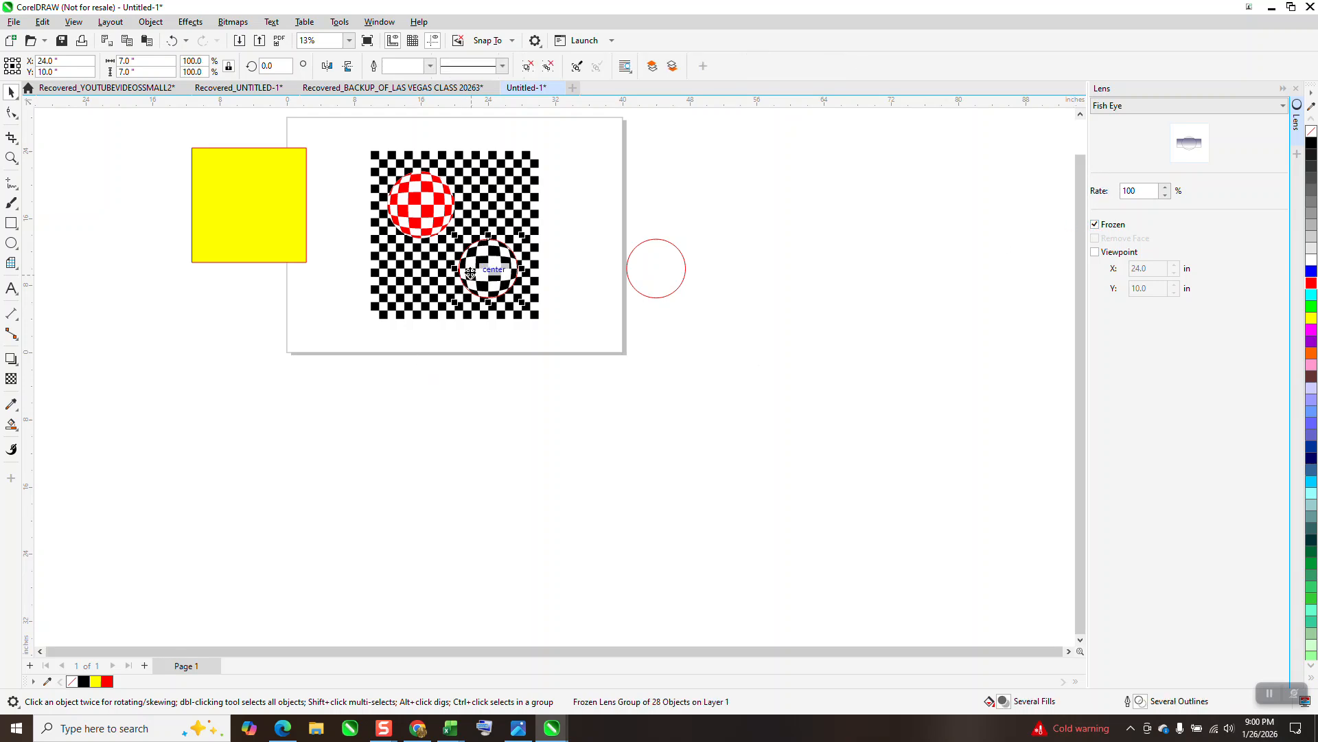
Move the new frozen ball 10 inches right, off the checkerboard, and remove its outline
{"action": "key", "text": "Right"}
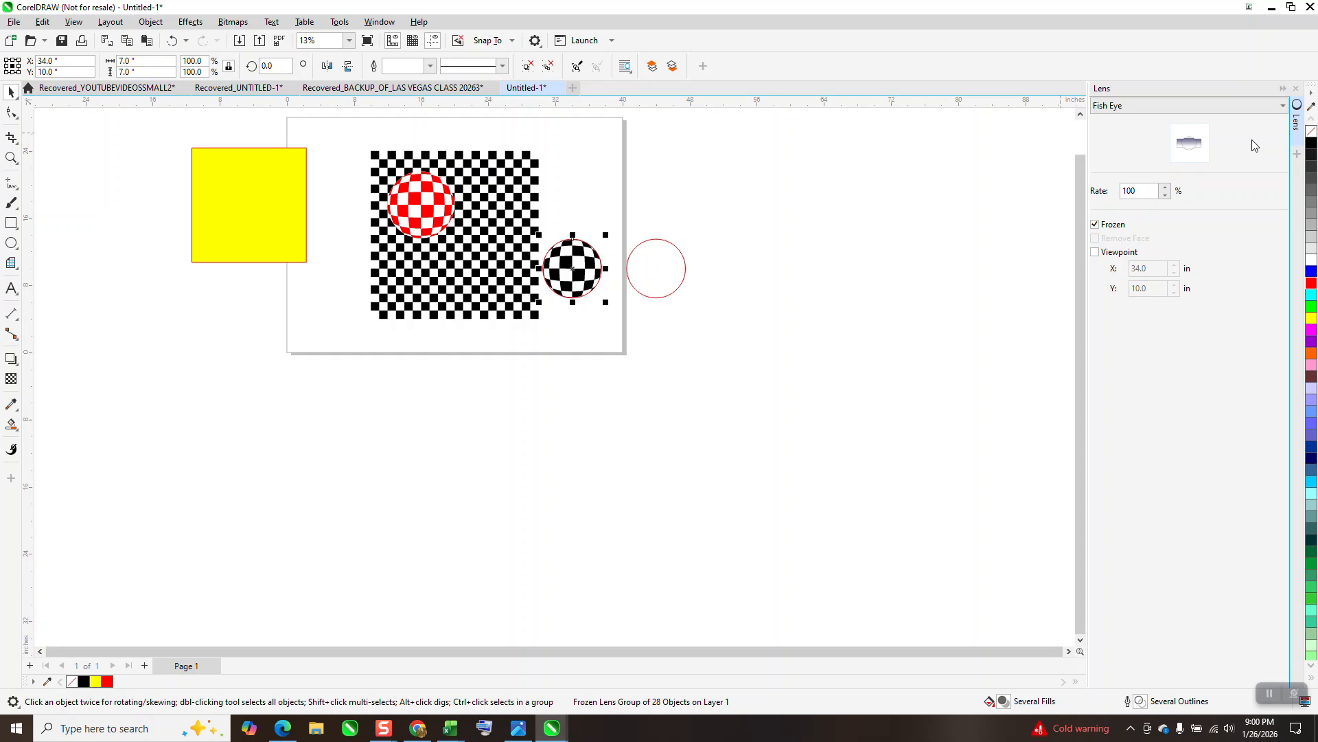
{"action": "right_click", "coordinate": [1312, 137]}
Ungroup the new black checkered ball
{"action": "left_click", "coordinate": [150, 21]}
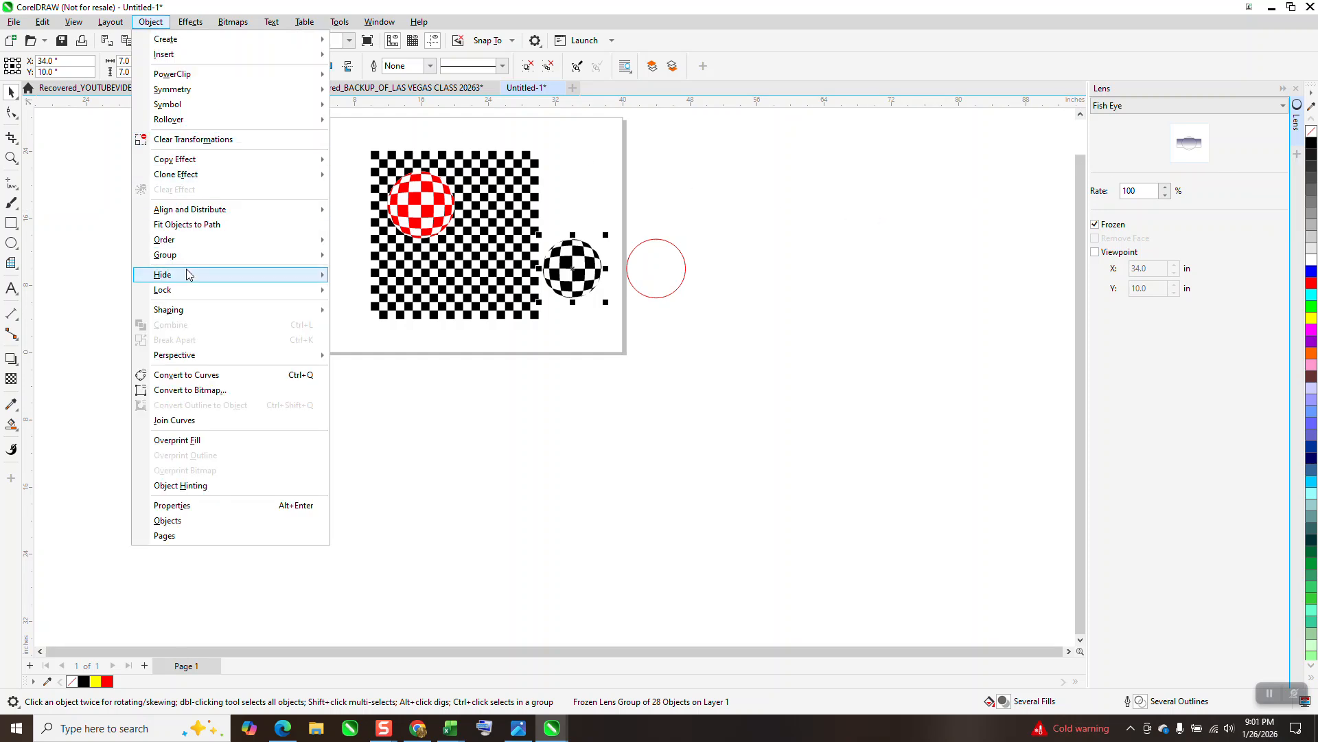
{"action": "mouse_move", "coordinate": [184, 258]}
{"action": "left_click", "coordinate": [385, 271]}
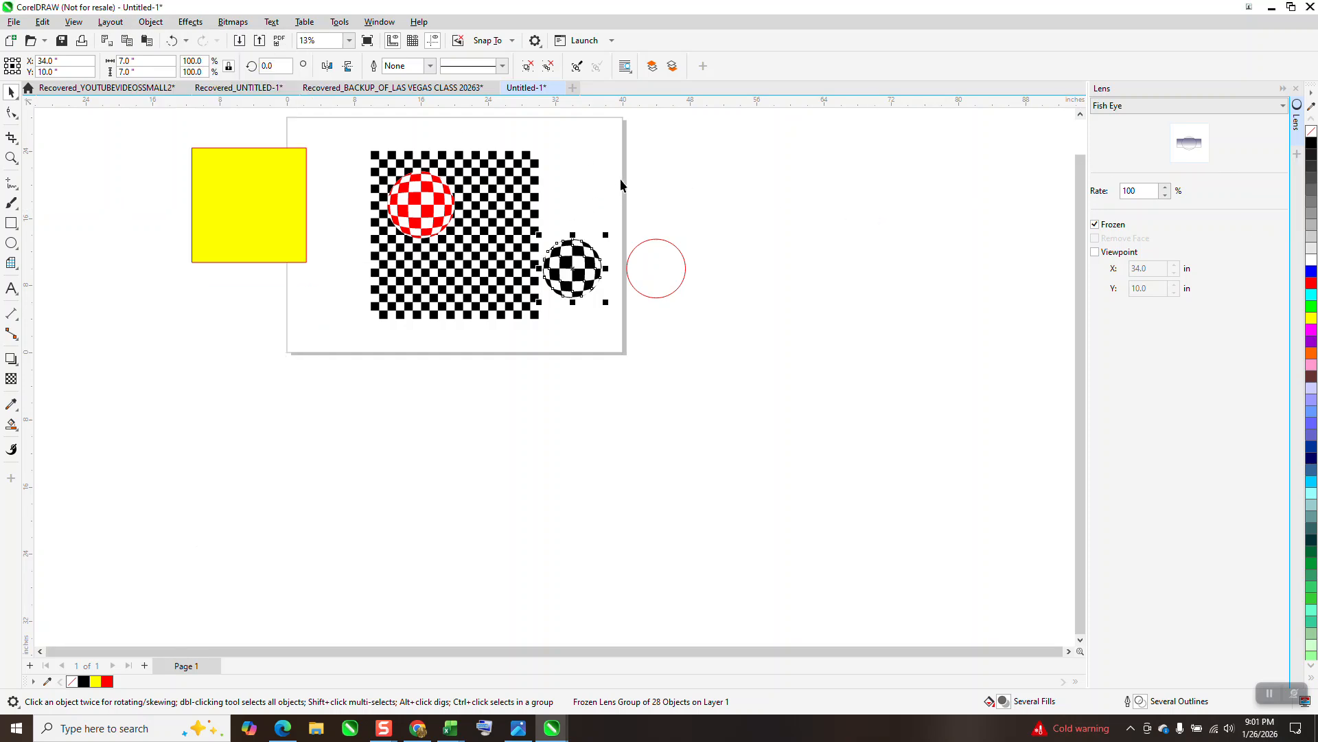
Move the unfilled circle 10 inches below the black ball, give it a black outline and delete it
{"action": "left_click", "coordinate": [582, 263]}
{"action": "key", "text": "Down"}
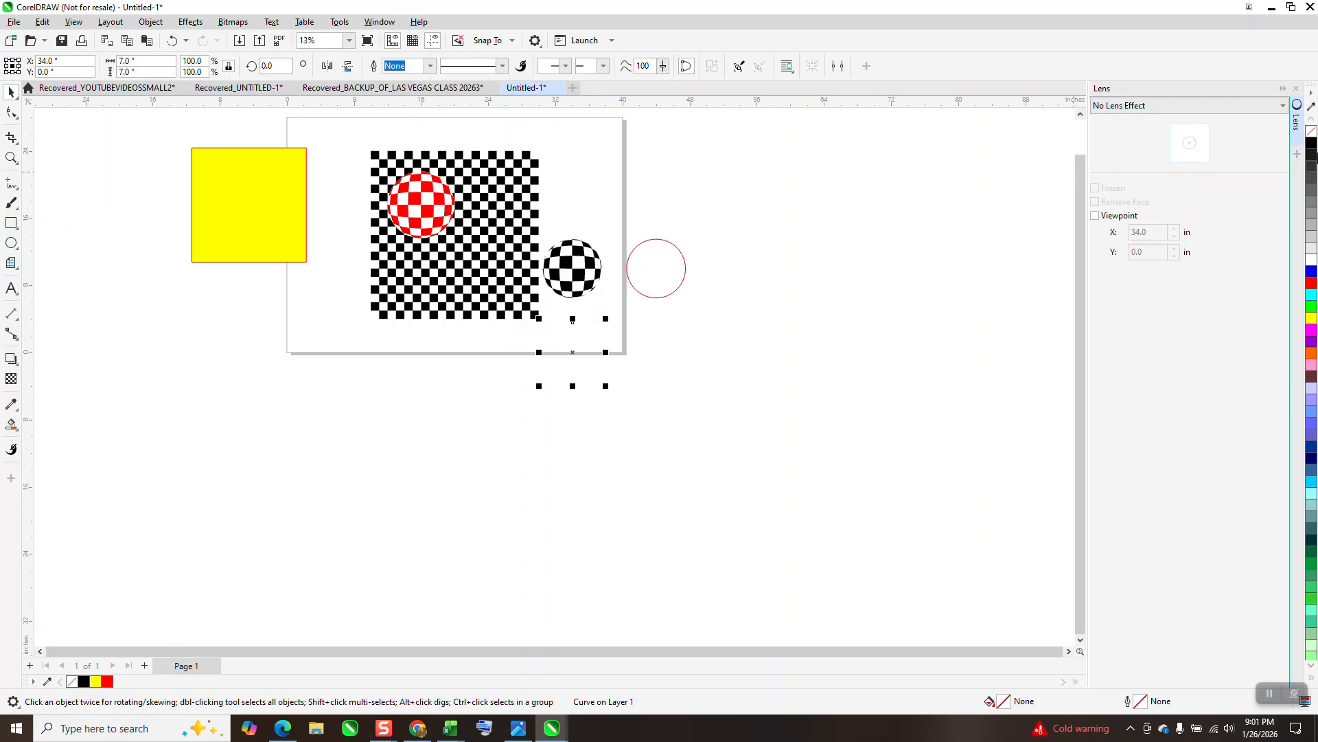
{"action": "right_click", "coordinate": [1313, 146]}
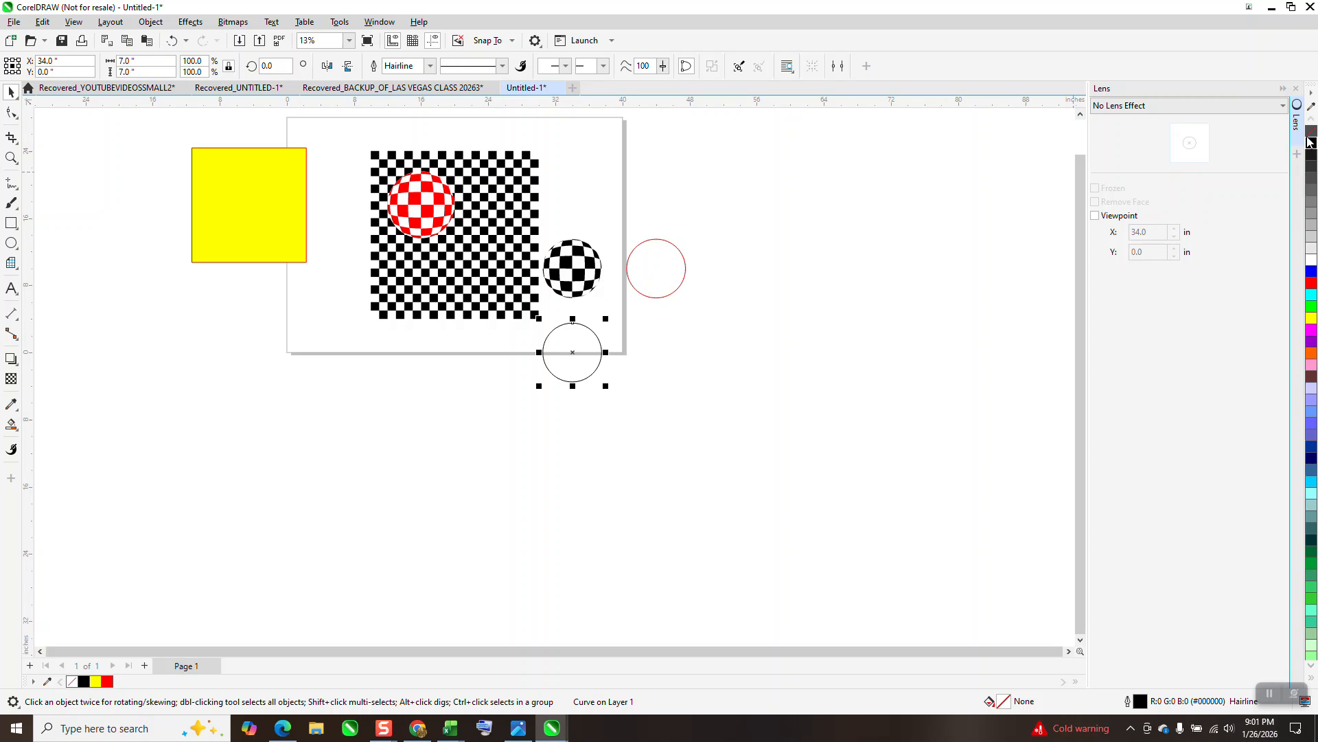
{"action": "key", "text": "Delete"}
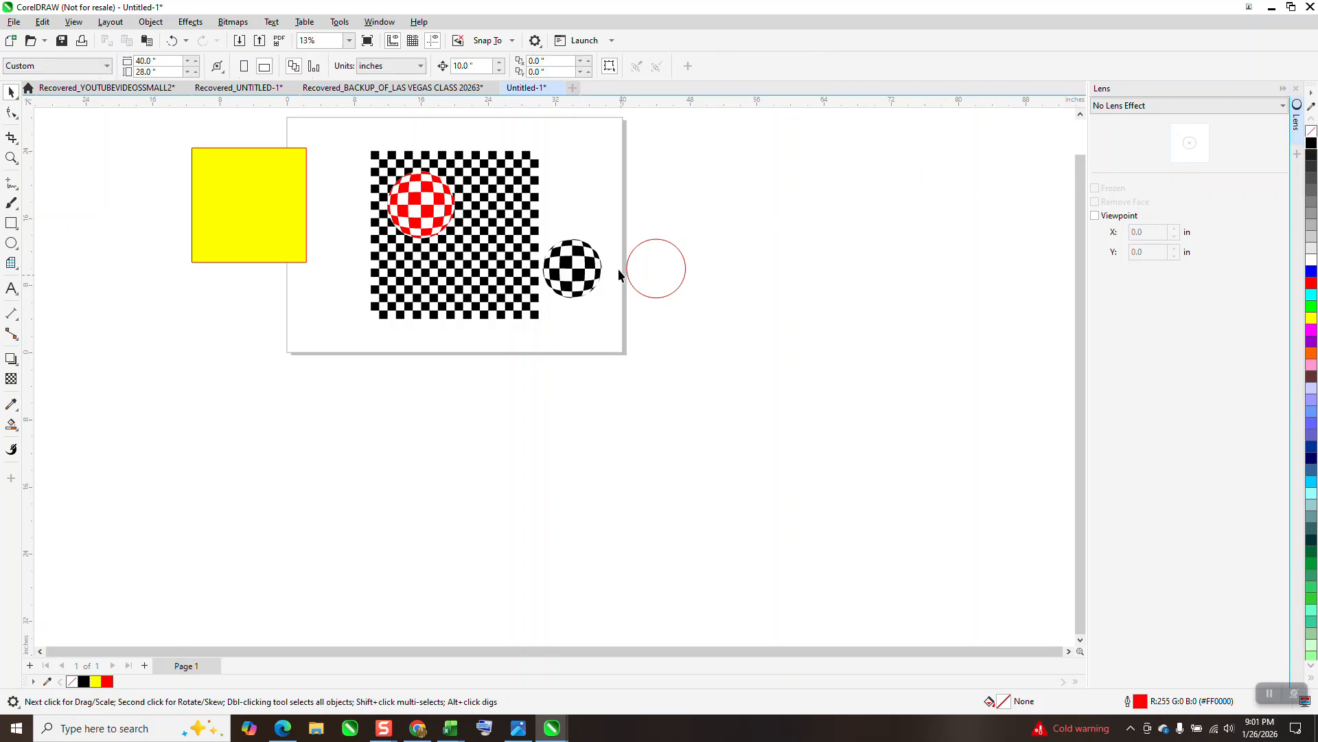
Move the black ball's white backing circle 10 inches down and place the yellow square behind the black pieces
{"action": "left_click", "coordinate": [577, 253]}
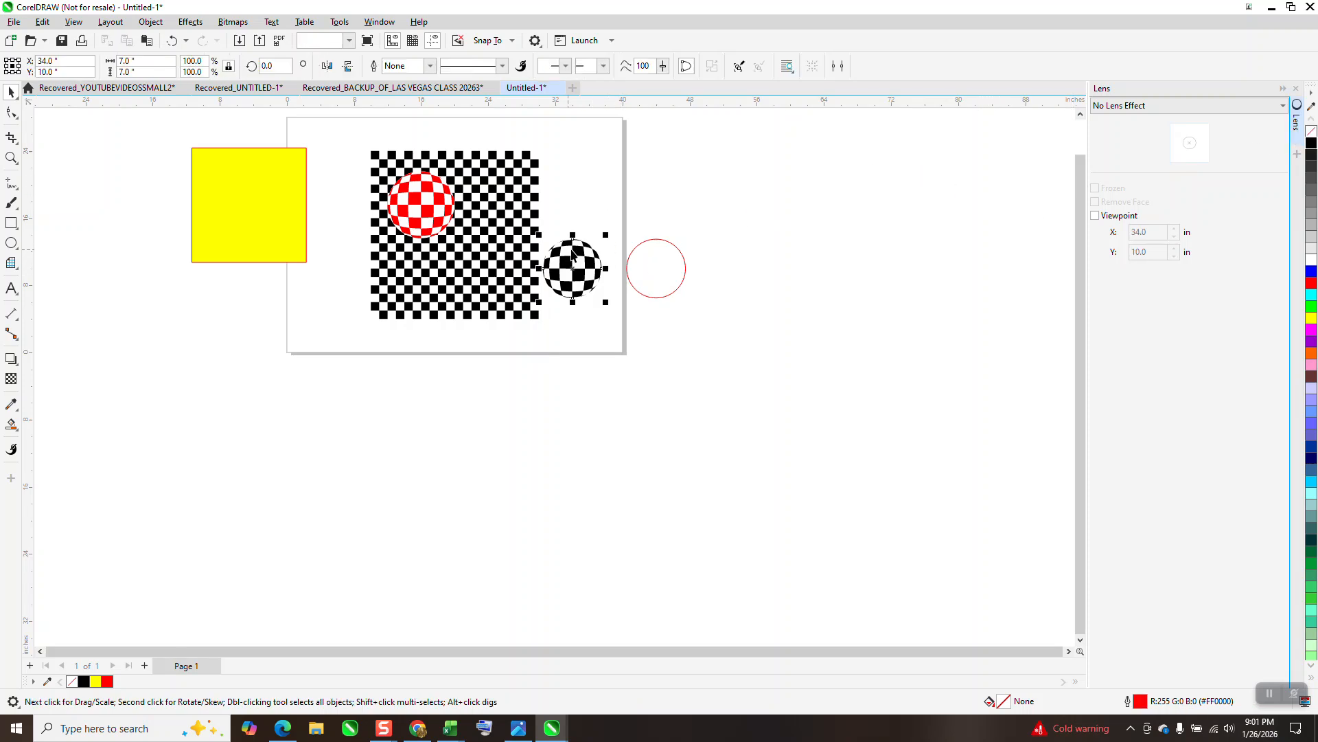
{"action": "key", "text": "Down"}
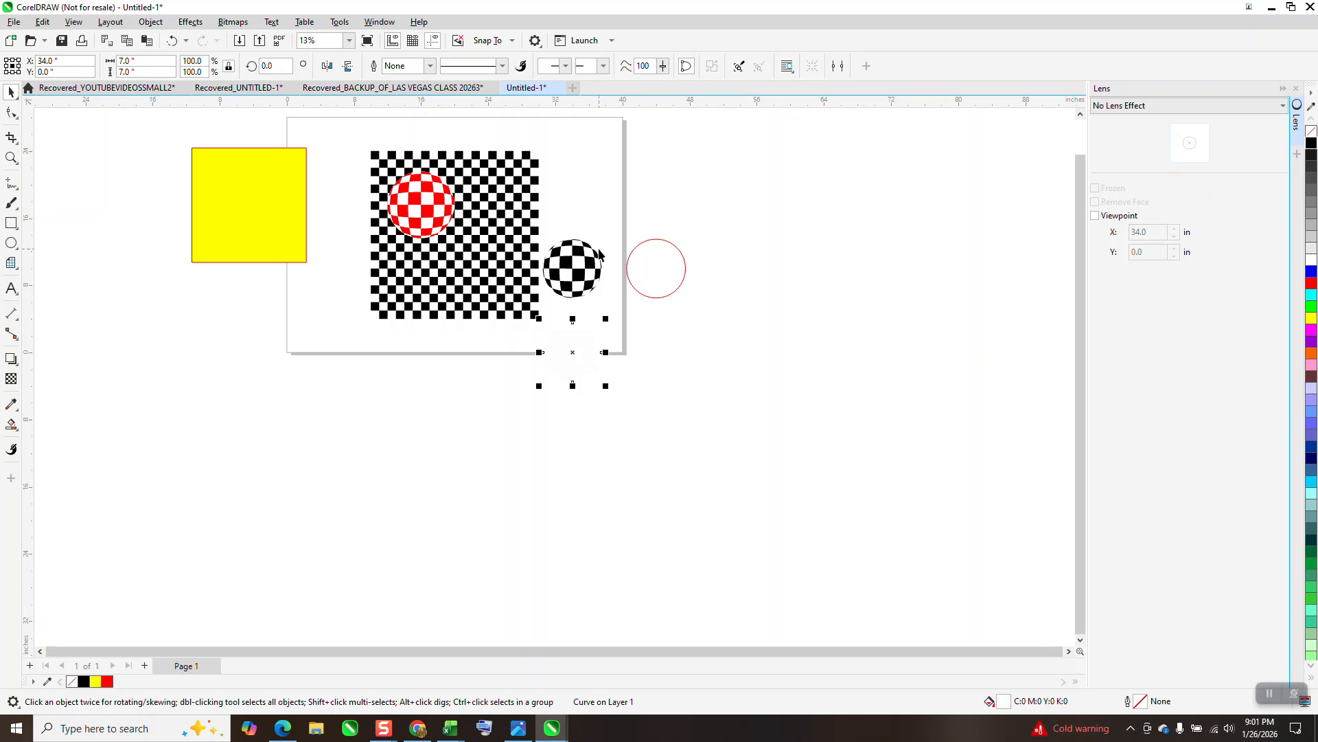
{"action": "left_click_drag", "start_coordinate": [254, 215], "coordinate": [580, 320]}
Fill all the black pieces of the ball over the yellow square with blue
{"action": "left_click_drag", "start_coordinate": [613, 215], "coordinate": [543, 309]}
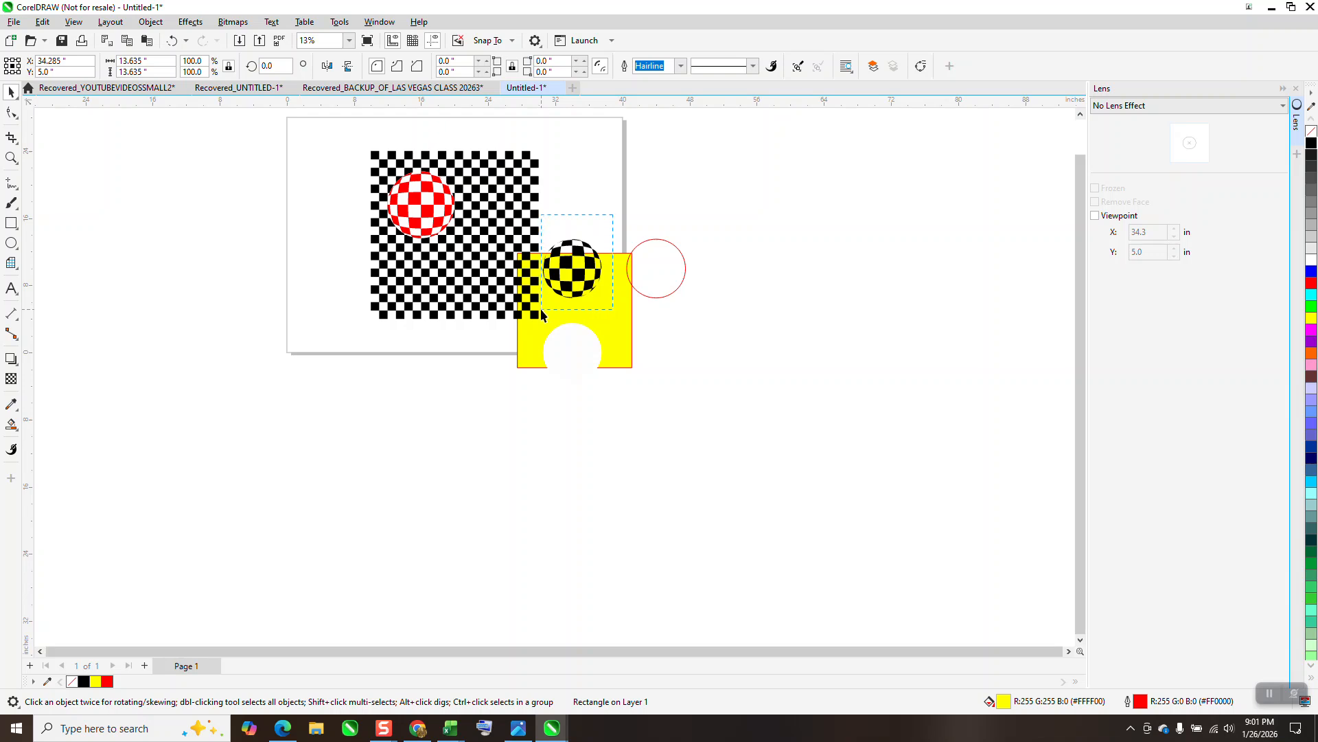
{"action": "left_click", "coordinate": [1311, 272]}
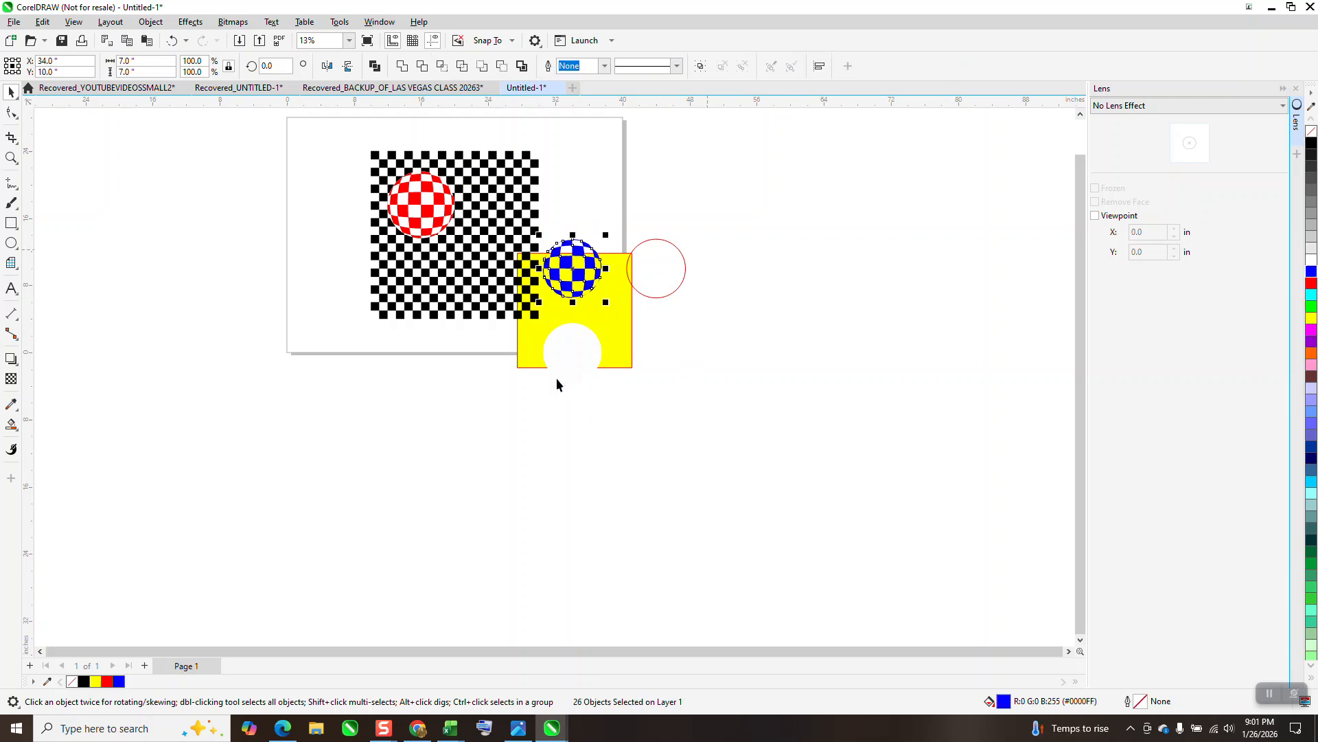
Move the red-outlined circle 20 inches left onto the checkerboard and shift the yellow square right, clear of the blue ball and the page
{"action": "left_click", "coordinate": [655, 297]}
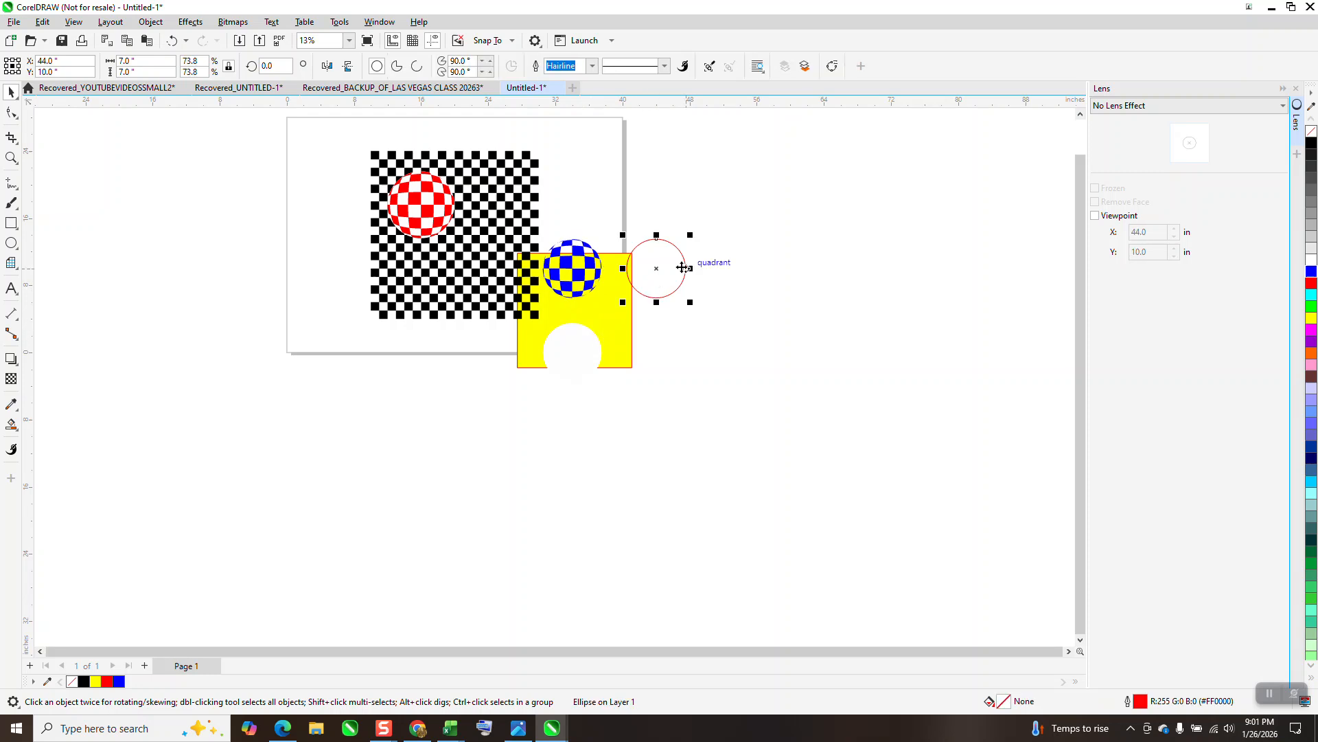
{"action": "left_click_drag", "start_coordinate": [682, 267], "coordinate": [500, 295]}
{"action": "left_click_drag", "start_coordinate": [624, 327], "coordinate": [752, 330]}
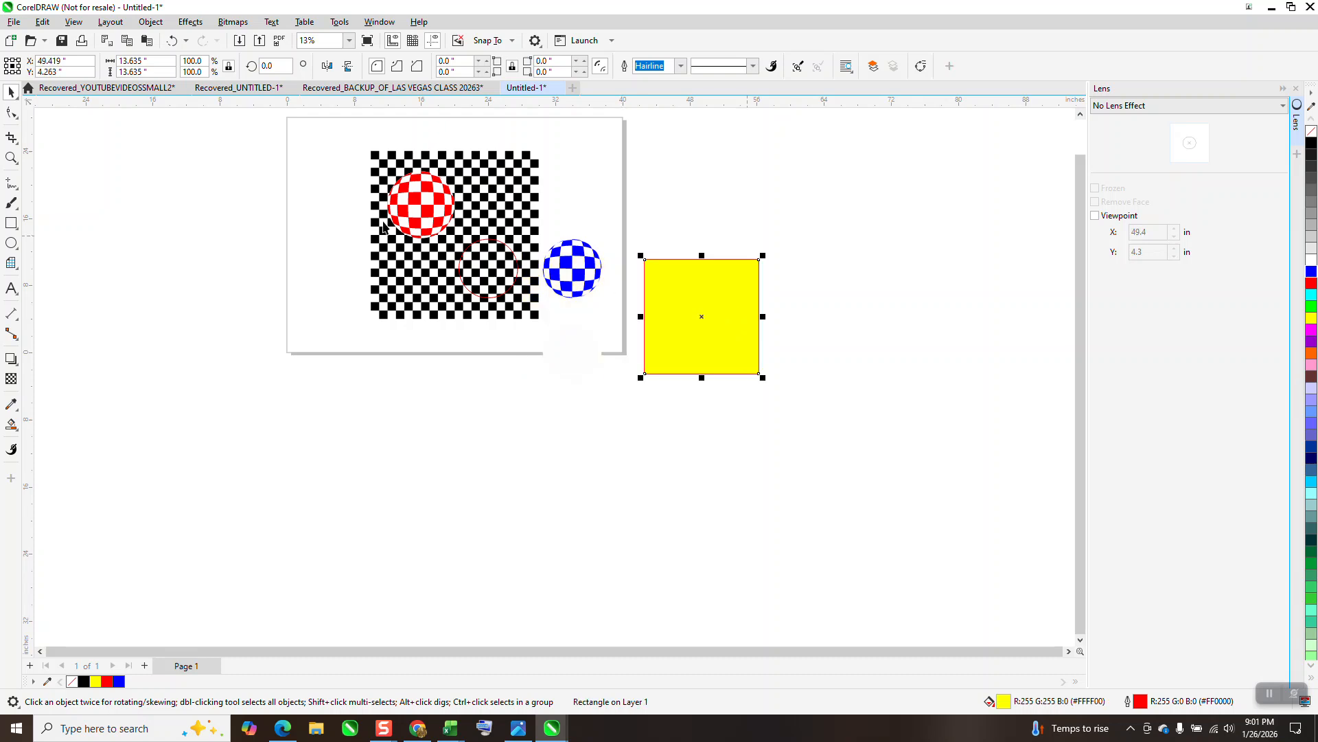
Move the red checkered ball group 20 inches left, off the checkerboard
{"action": "left_click_drag", "start_coordinate": [348, 165], "coordinate": [479, 245]}
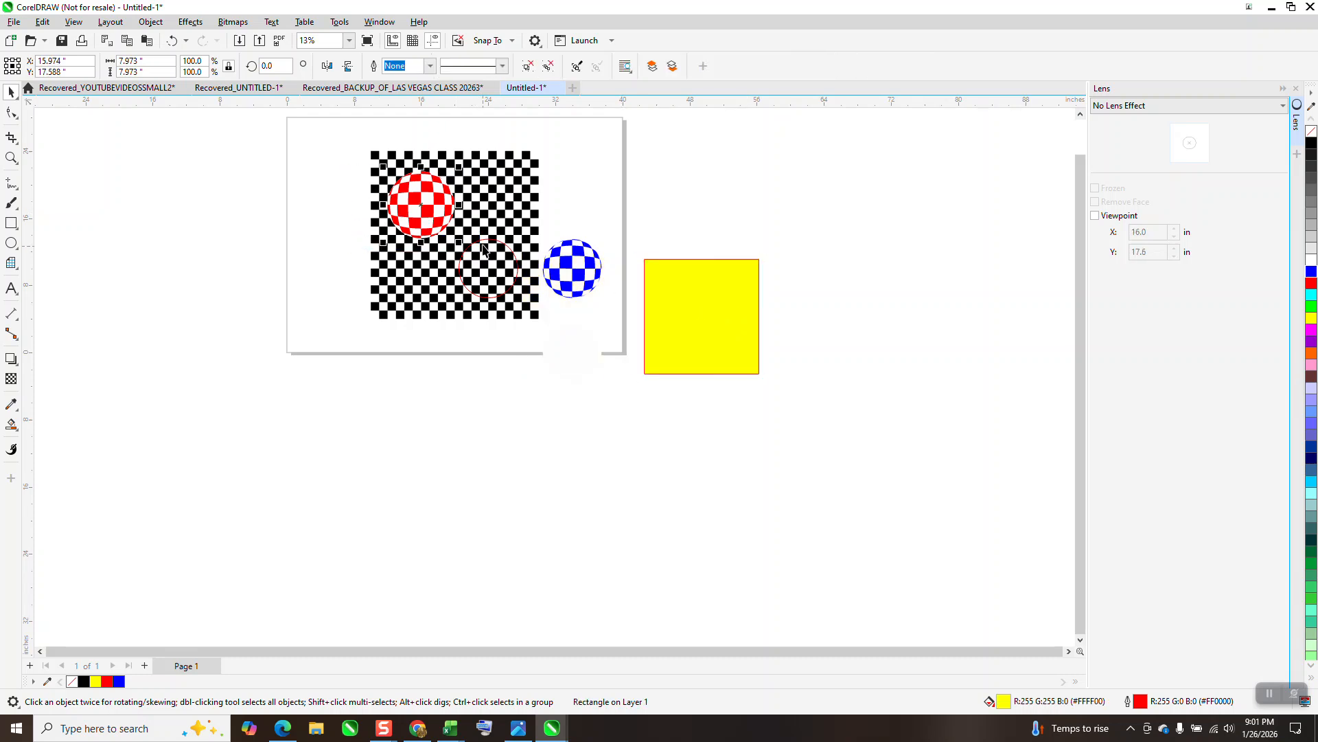
{"action": "key", "text": "Left"}
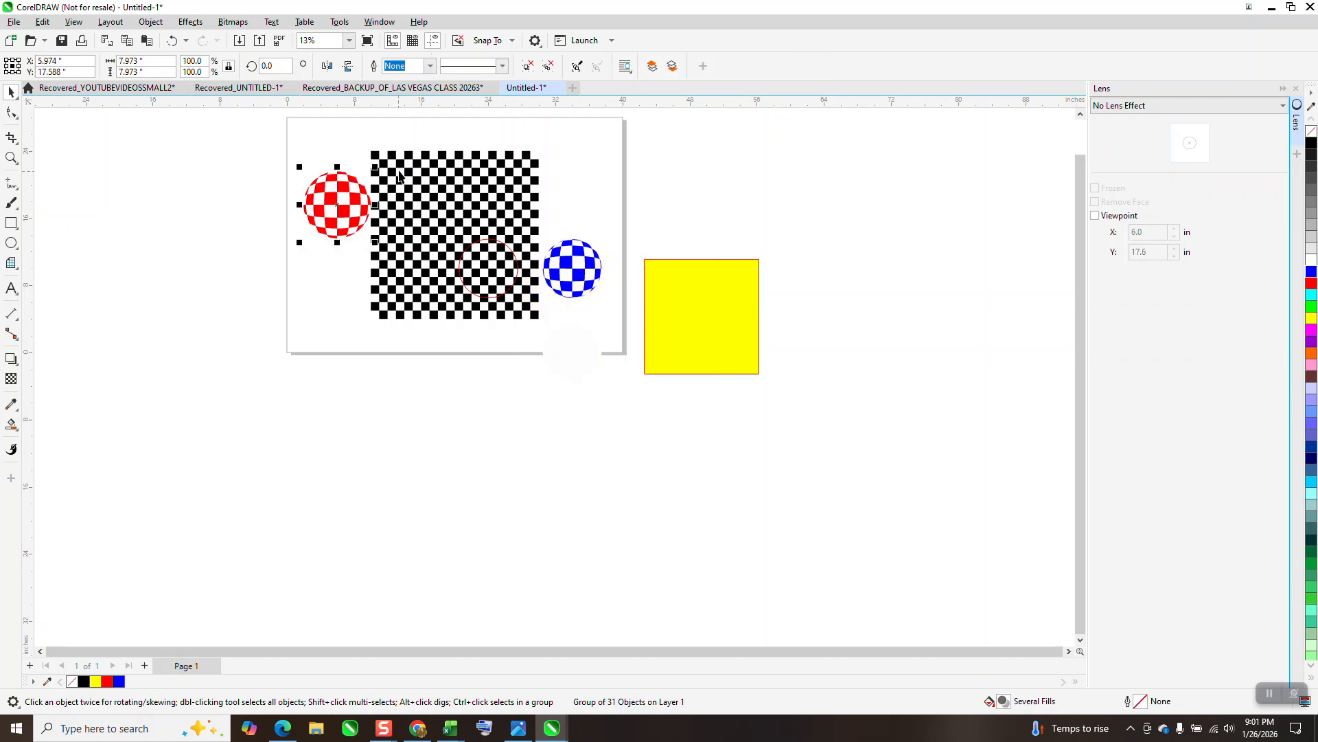
{"action": "key", "text": "Left"}
Cut the circle out of the black checkerboard with Back minus front
{"action": "left_click_drag", "start_coordinate": [359, 135], "coordinate": [547, 346]}
{"action": "key", "text": "ctrl+u"}
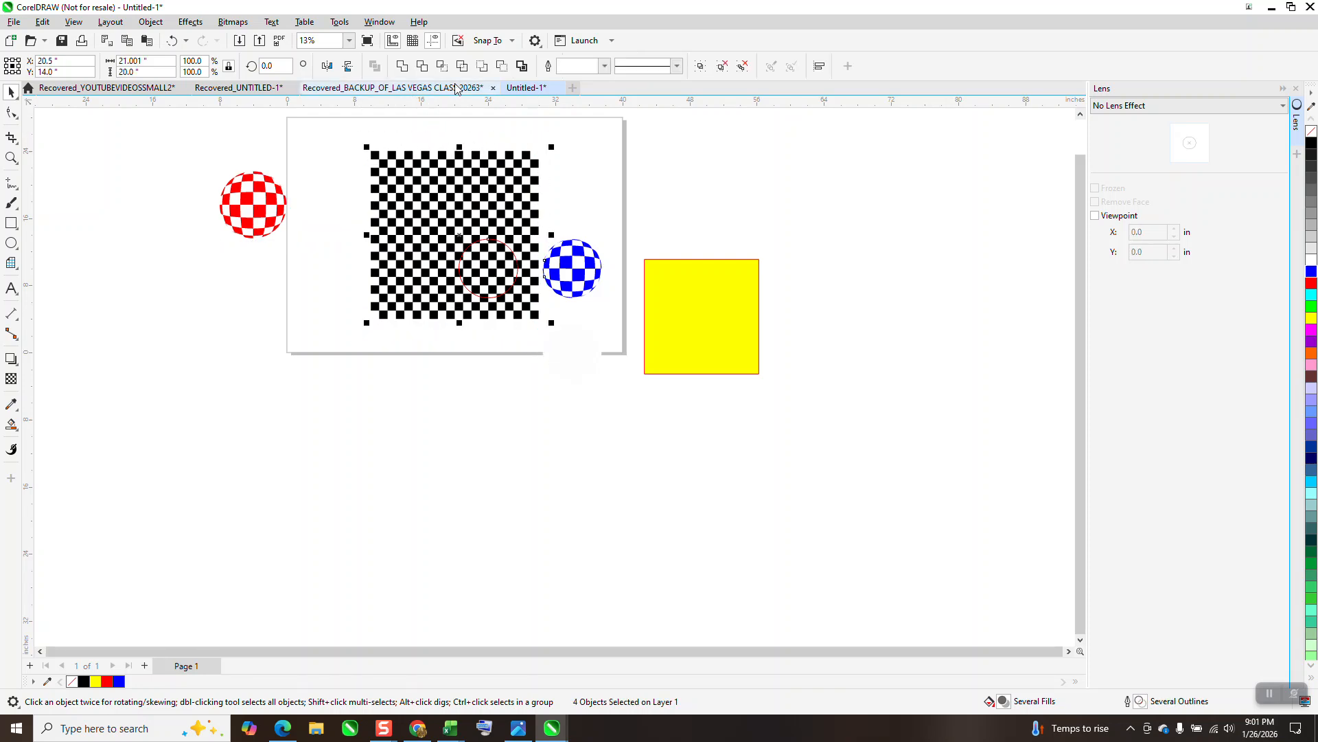
{"action": "left_click", "coordinate": [504, 67]}
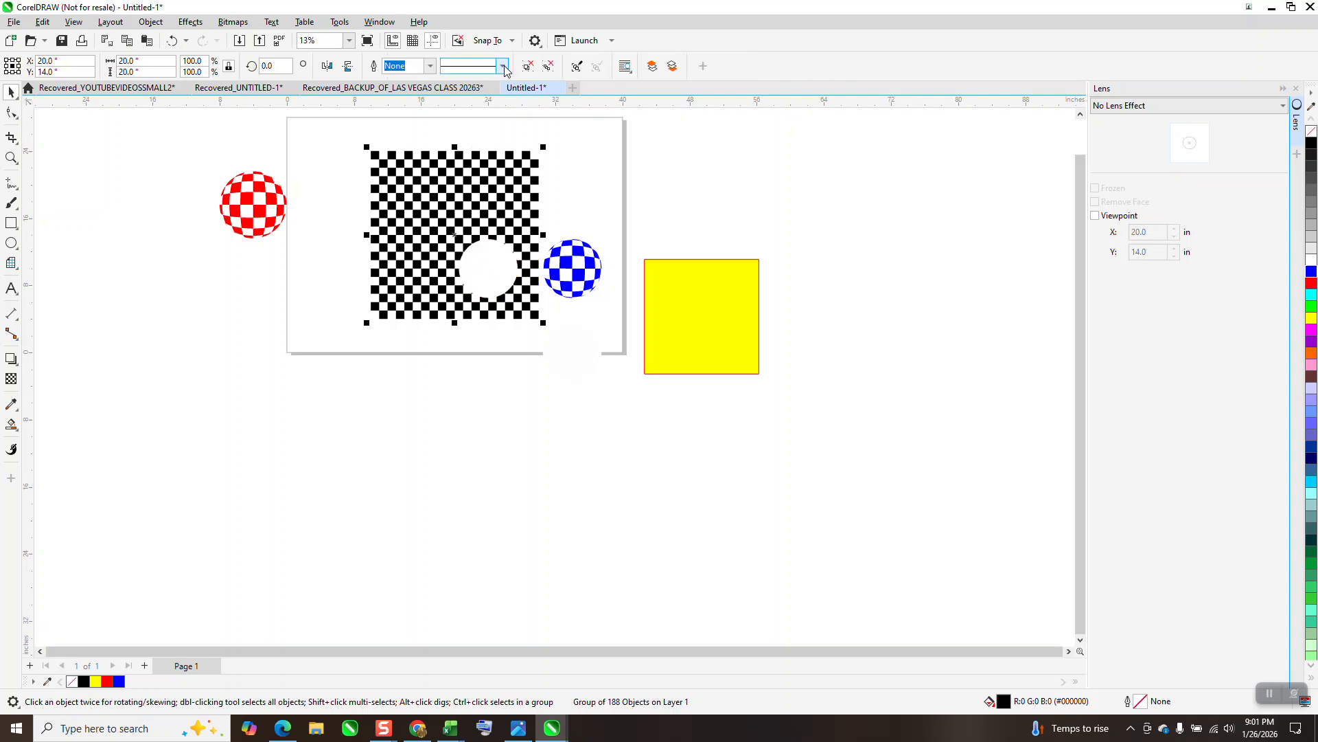
Move the blue ball pieces 10 inches left into the checkerboard's hole and the red ball 20 inches right onto the board
{"action": "left_click_drag", "start_coordinate": [616, 237], "coordinate": [542, 329]}
{"action": "key", "text": "Left"}
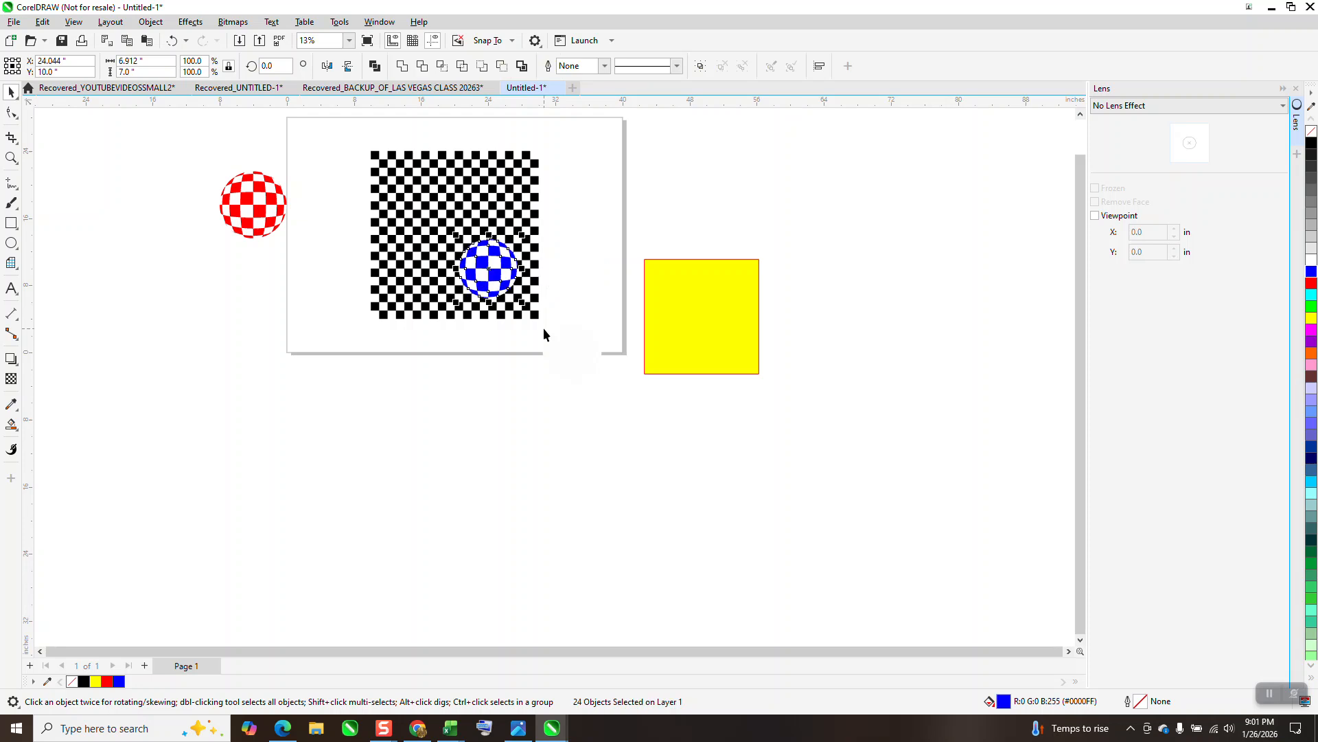
{"action": "left_click", "coordinate": [271, 212]}
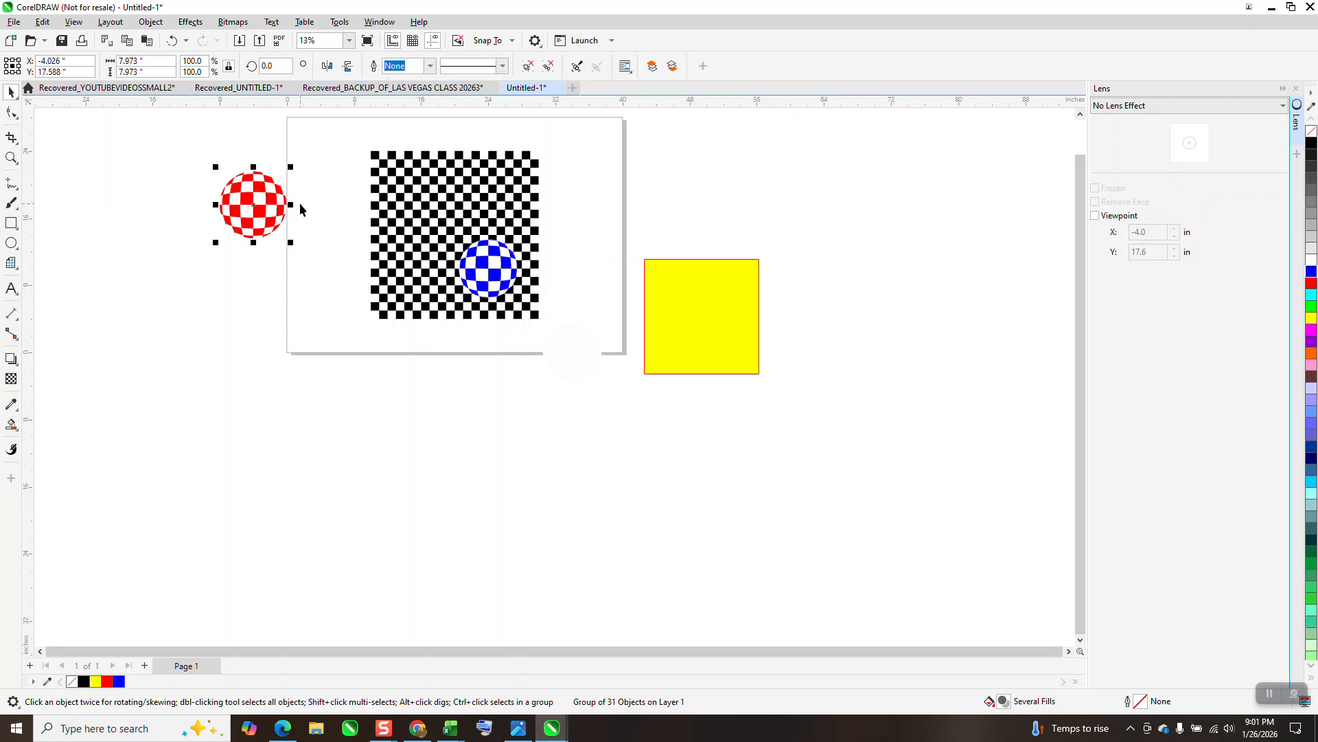
{"action": "key", "text": "Right"}
{"action": "key", "text": "Right"}
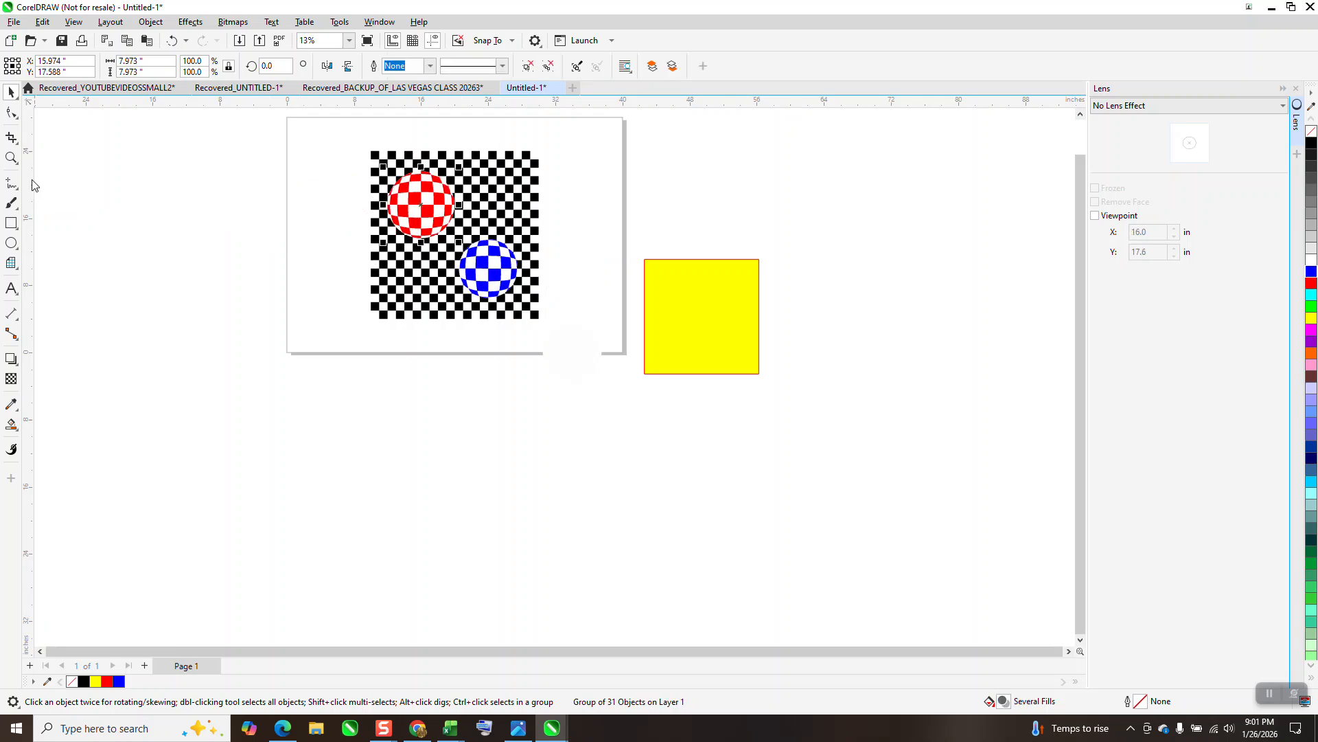
Delete the yellow square and the leftover white circle below the page's lower edge
{"action": "left_click", "coordinate": [11, 157]}
{"action": "left_click_drag", "start_coordinate": [353, 160], "coordinate": [578, 331]}
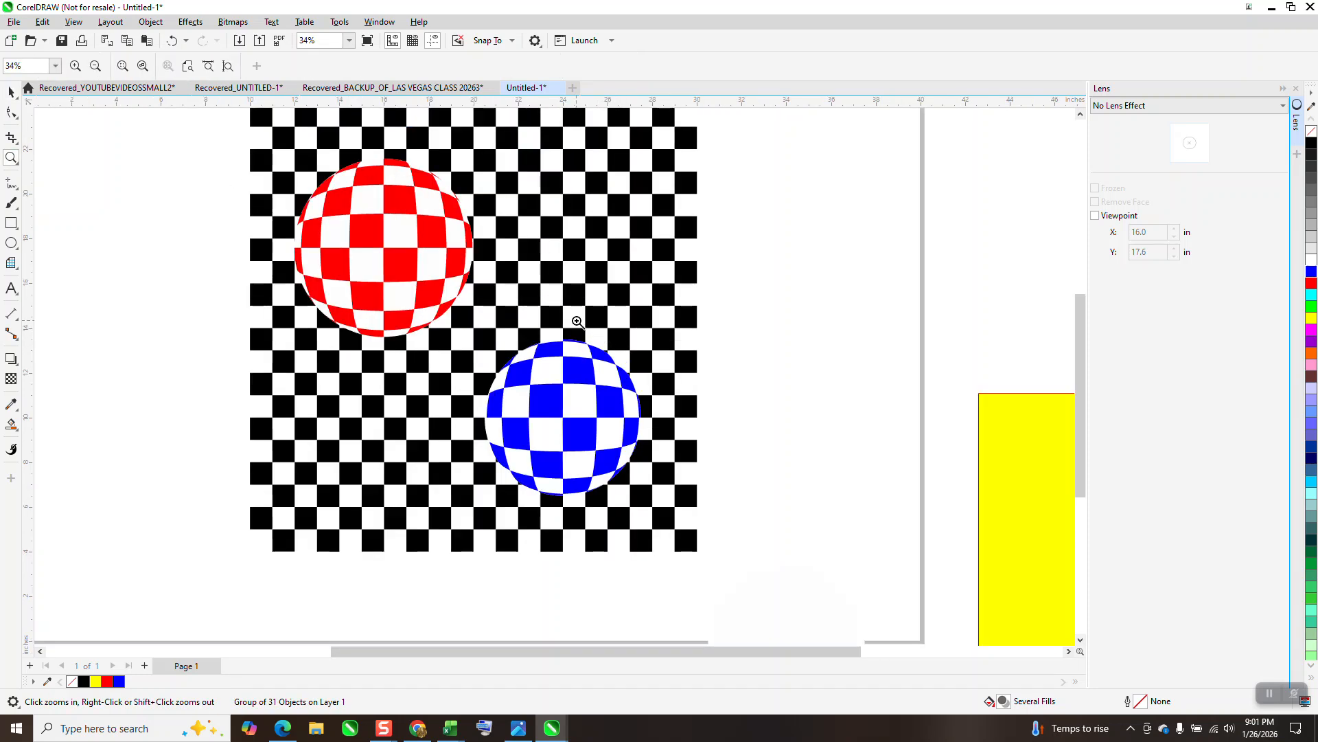
{"action": "scroll", "coordinate": [570, 315], "scroll_direction": "down", "scroll_amount": 4}
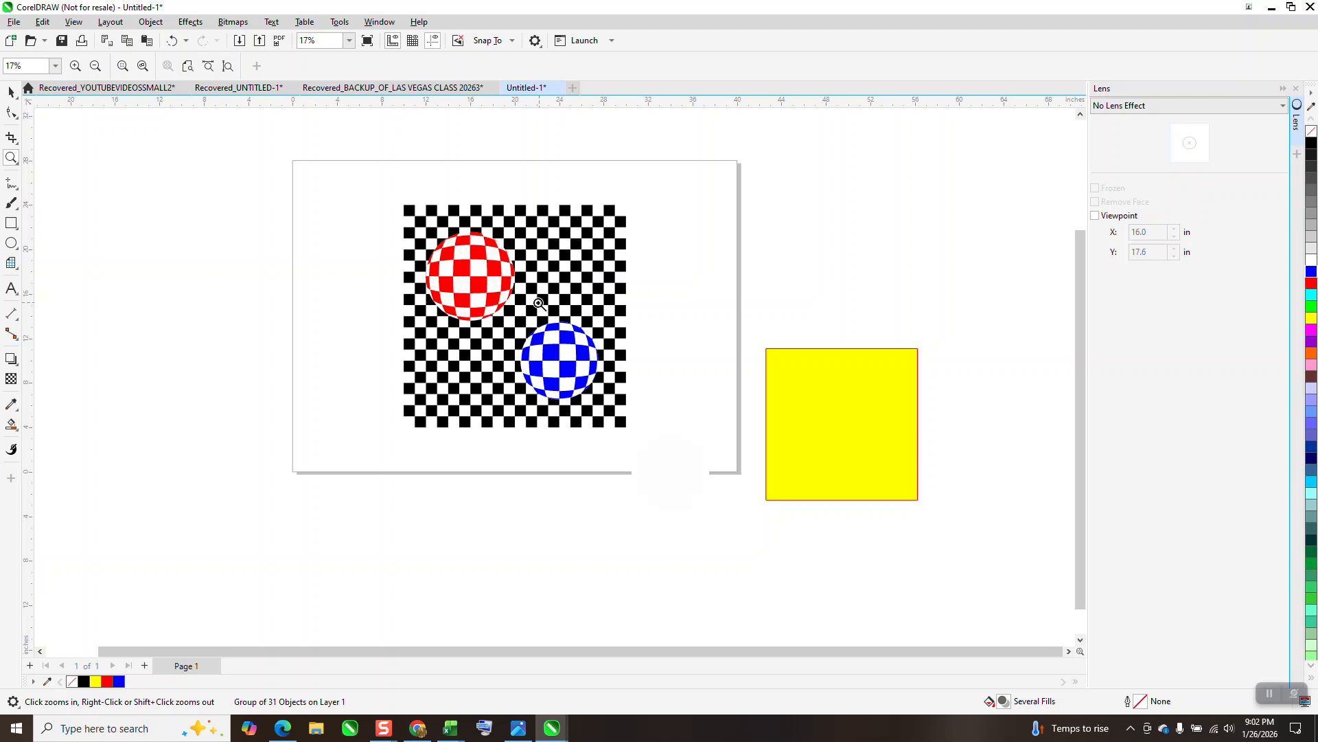
{"action": "scroll", "coordinate": [540, 303], "scroll_direction": "down", "scroll_amount": 1}
{"action": "left_click", "coordinate": [11, 91]}
{"action": "left_click", "coordinate": [479, 277]}
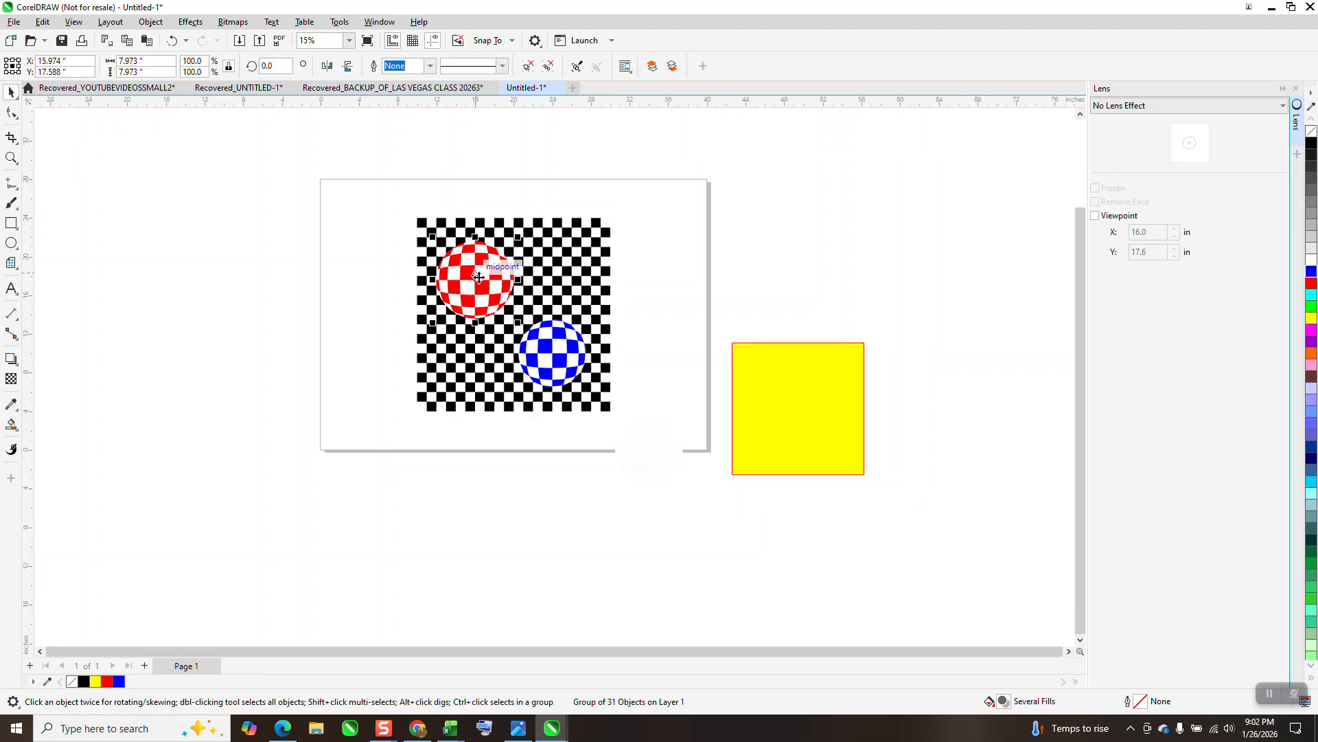
{"action": "left_click", "coordinate": [752, 368]}
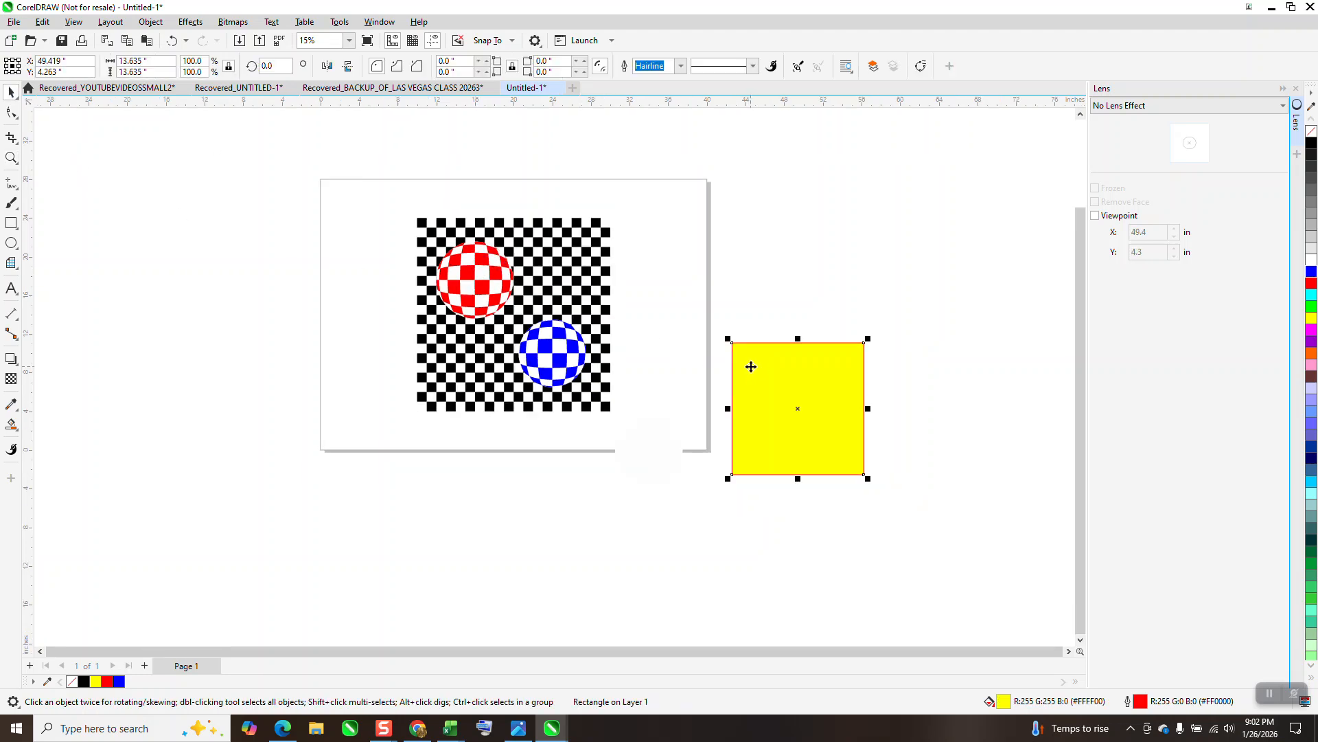
{"action": "key", "text": "Delete"}
{"action": "left_click", "coordinate": [658, 437]}
{"action": "key", "text": "Delete"}
Draw a circle about 6.2 inches across on the checkerboard, above the blue ball
{"action": "left_click", "coordinate": [11, 157]}
{"action": "left_click_drag", "start_coordinate": [371, 199], "coordinate": [676, 449]}
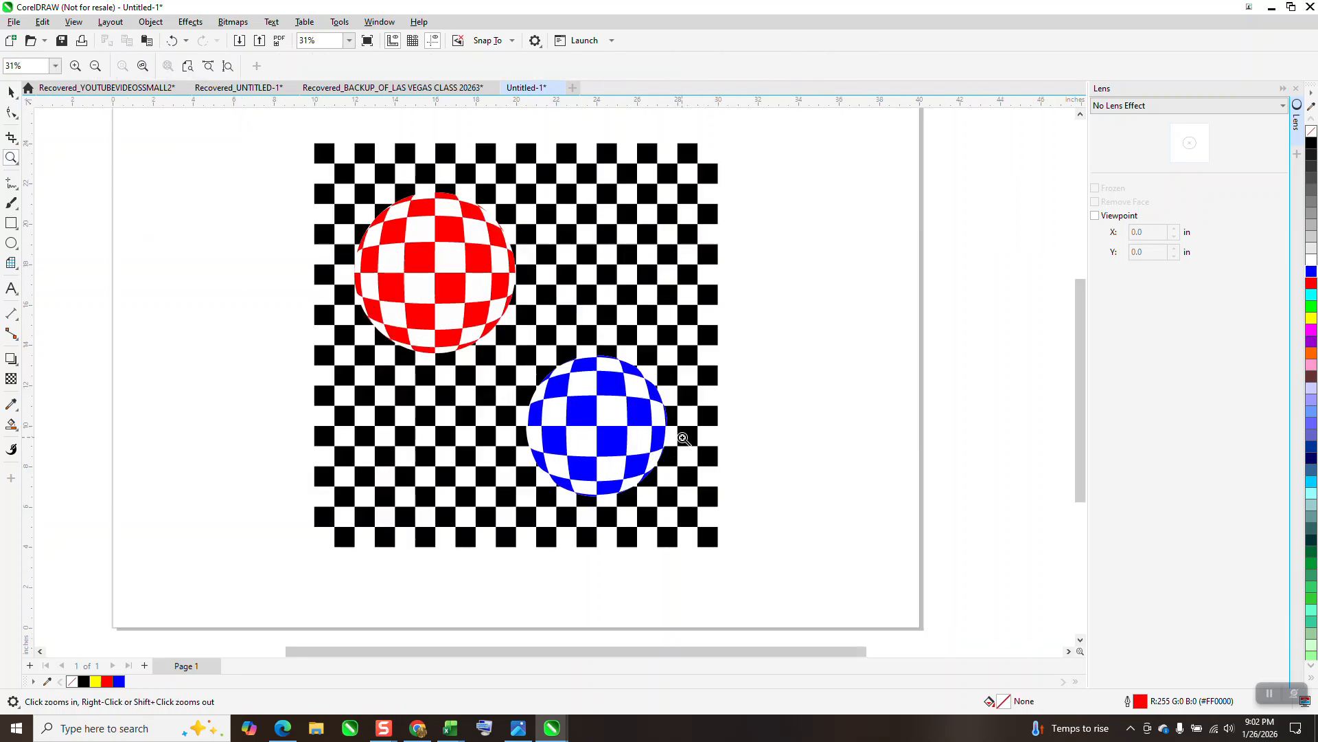
{"action": "left_click", "coordinate": [11, 92]}
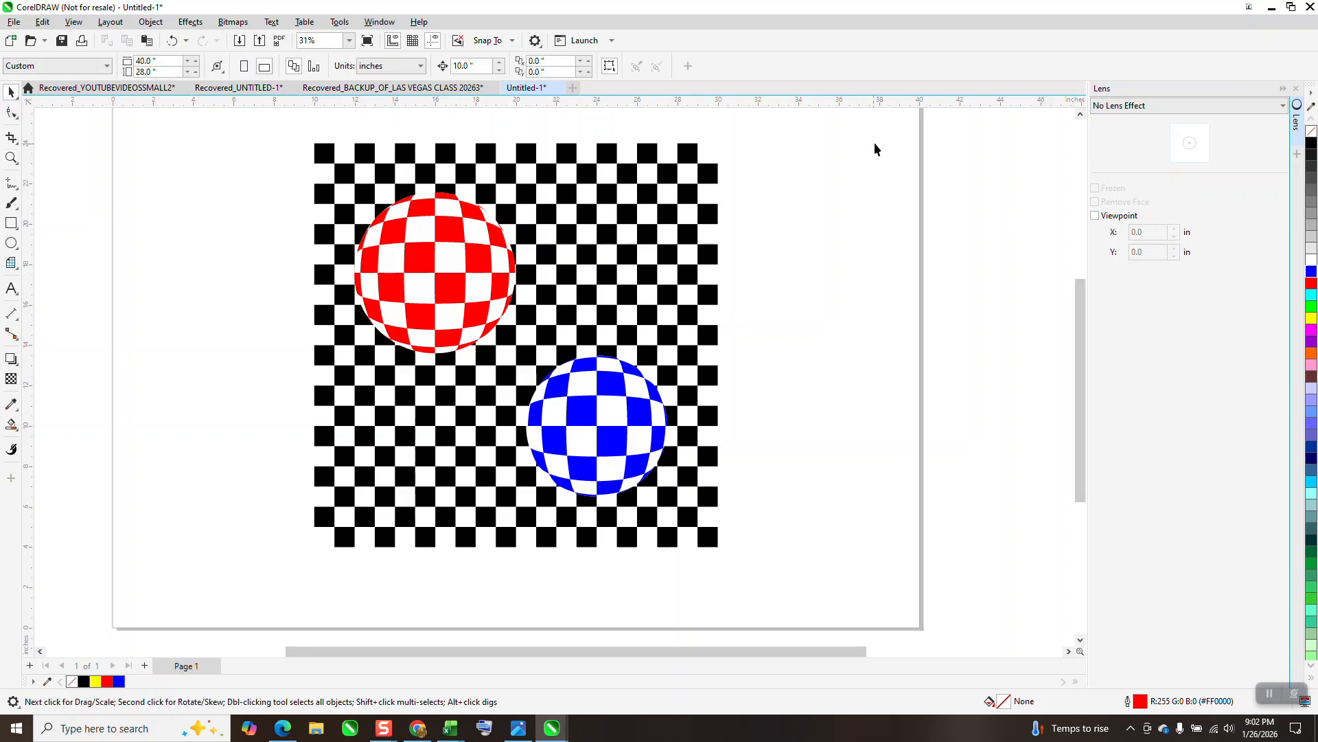
{"action": "left_click", "coordinate": [11, 243]}
{"action": "mouse_move", "coordinate": [689, 182]}
{"action": "left_mouse_down"}
{"action": "mouse_move", "coordinate": [590, 296]}
{"action": "mouse_move", "coordinate": [559, 313]}
{"action": "left_mouse_up"}
Apply a Fish Eye lens to the new circle with a rate of 200%
{"action": "left_click", "coordinate": [1283, 105]}
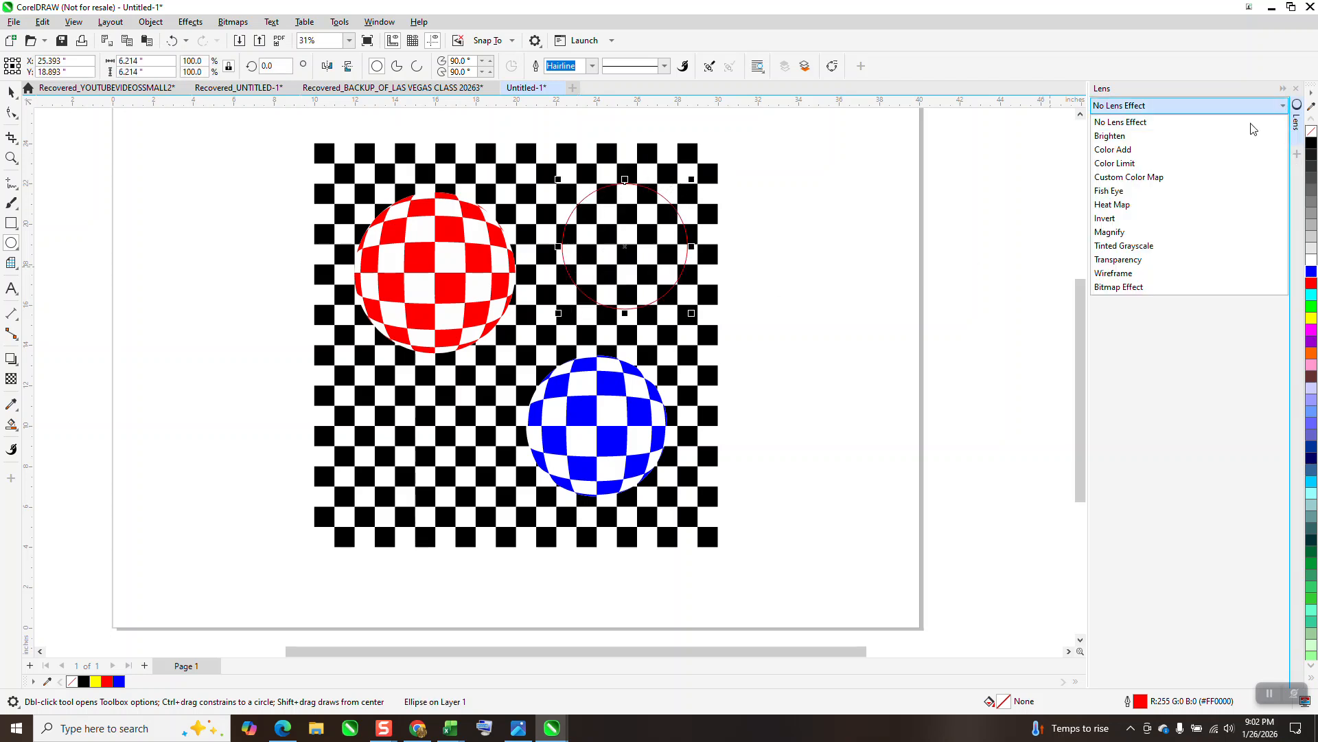
{"action": "left_click", "coordinate": [1112, 194]}
{"action": "left_click_drag", "start_coordinate": [1142, 191], "coordinate": [1018, 198]}
{"action": "type", "text": "200"}
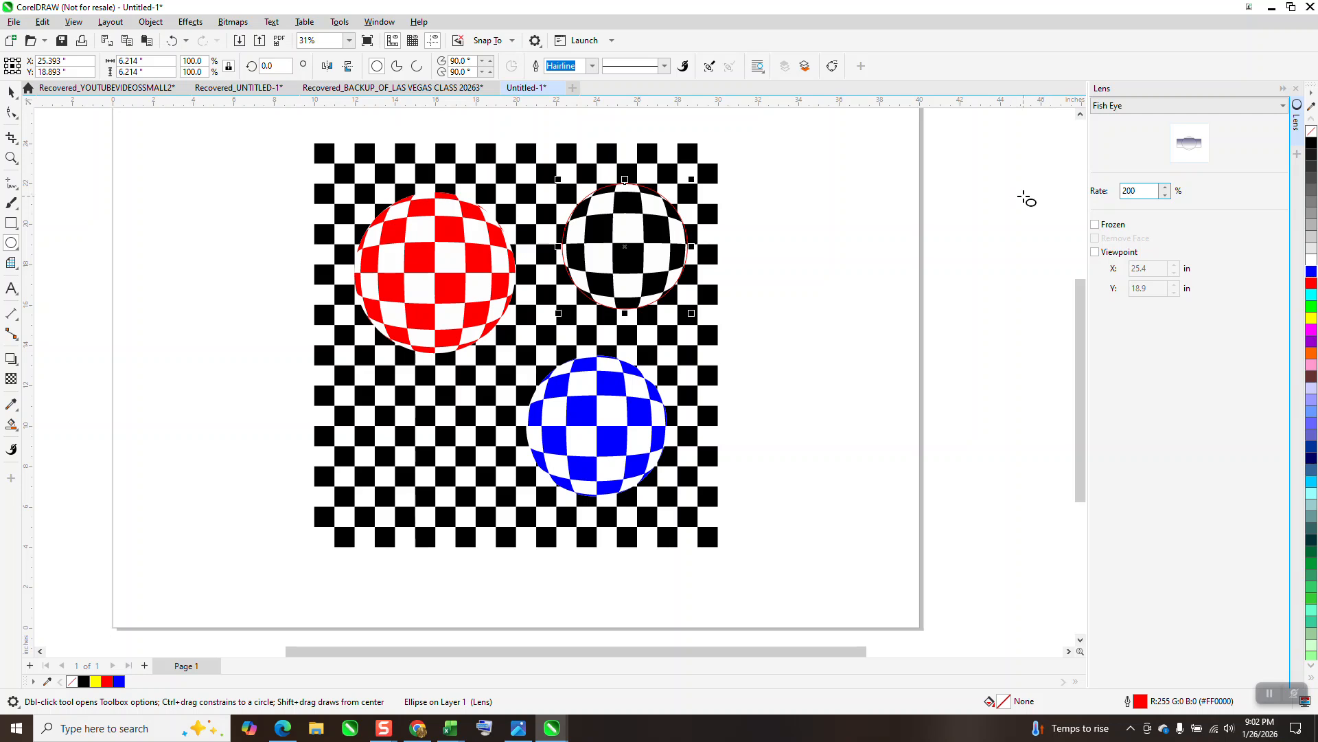
{"action": "key", "text": "Return"}
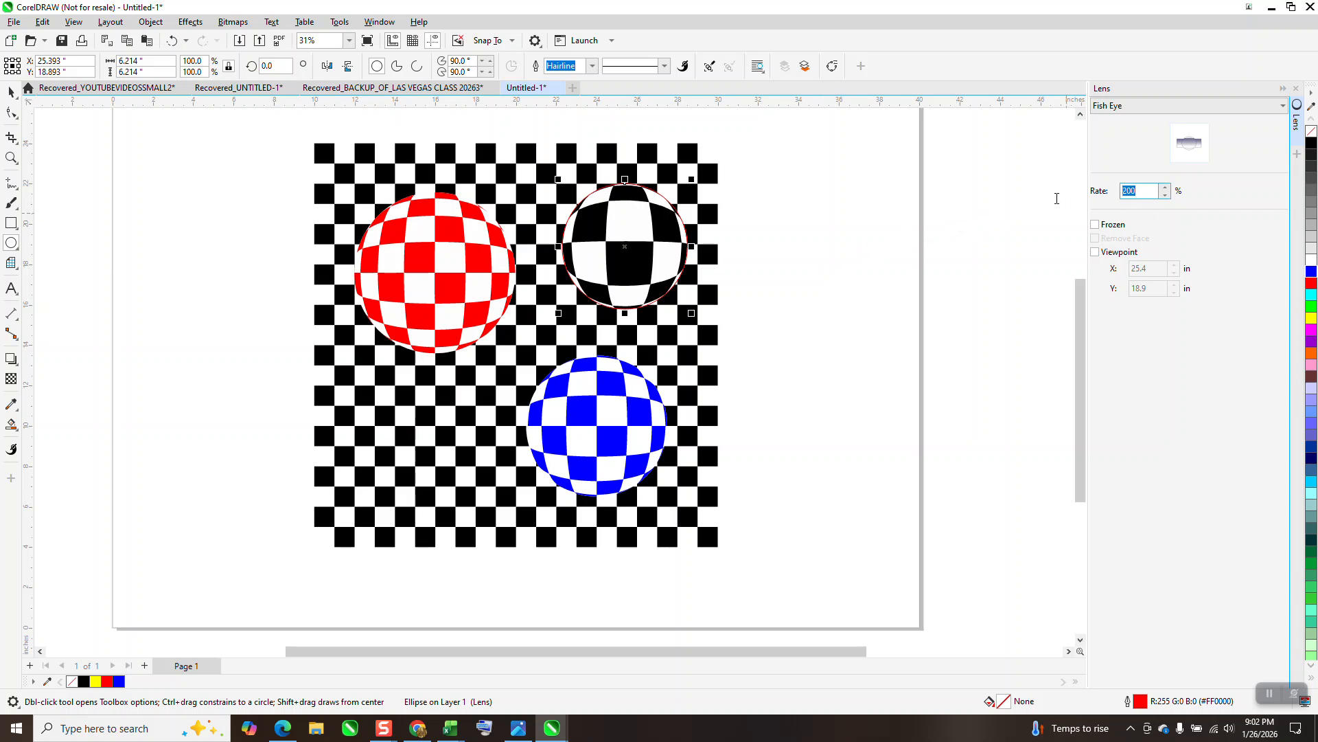
Try a Fish Eye rate of 50% on the circle, and settle on 75%
{"action": "type", "text": "50"}
{"action": "key", "text": "Return"}
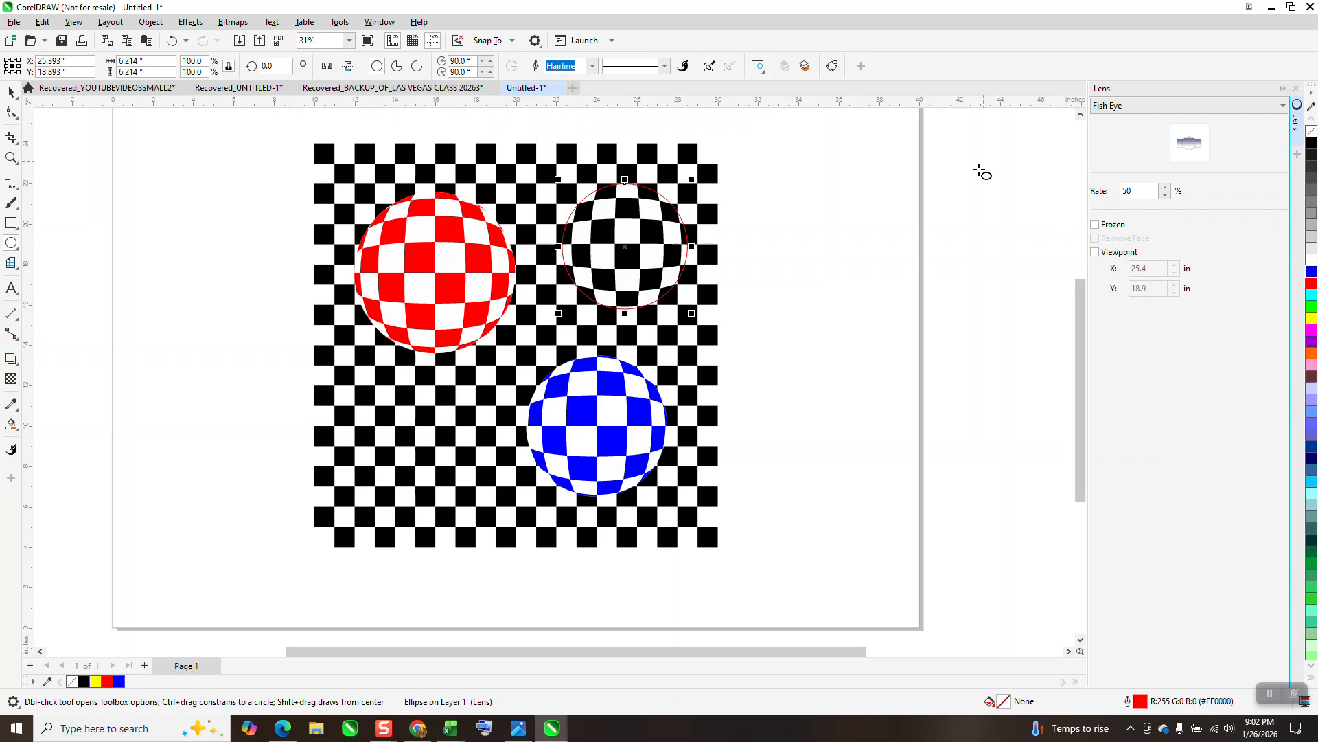
{"action": "left_click", "coordinate": [9, 91]}
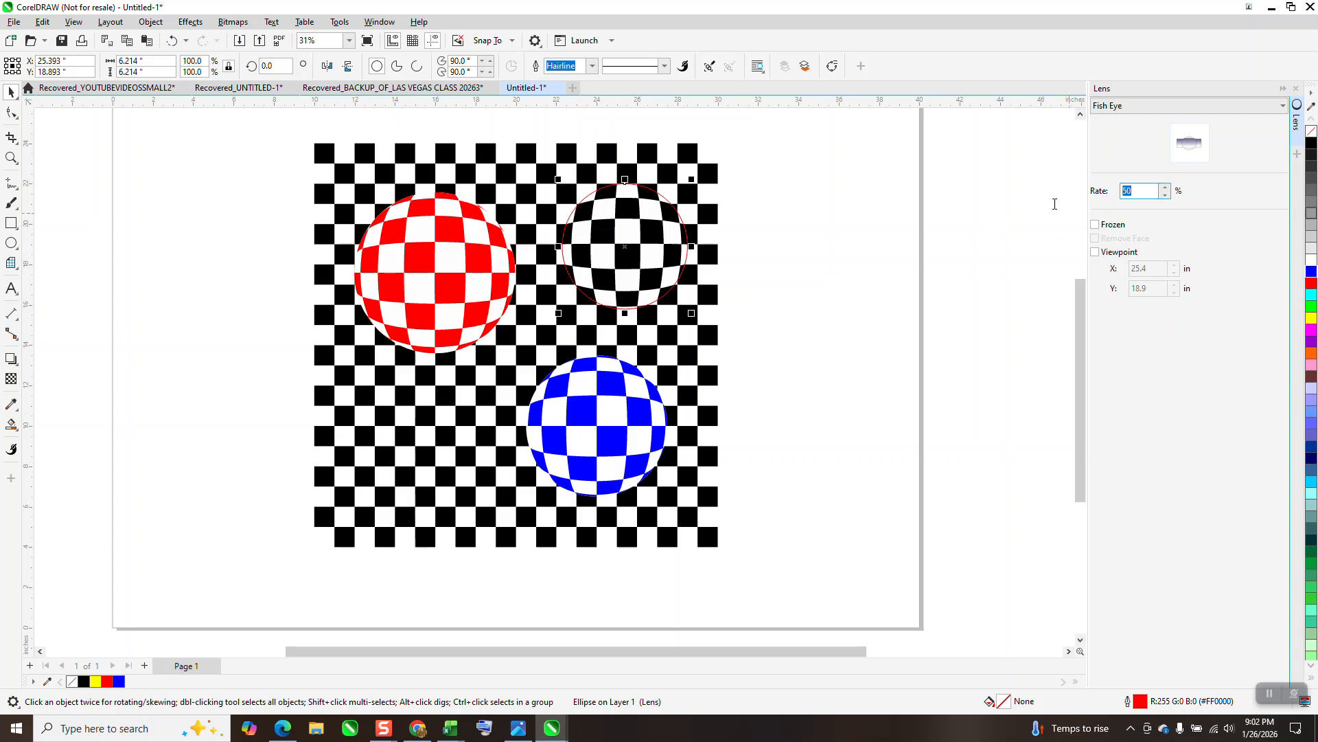
{"action": "type", "text": "75"}
{"action": "key", "text": "Return"}
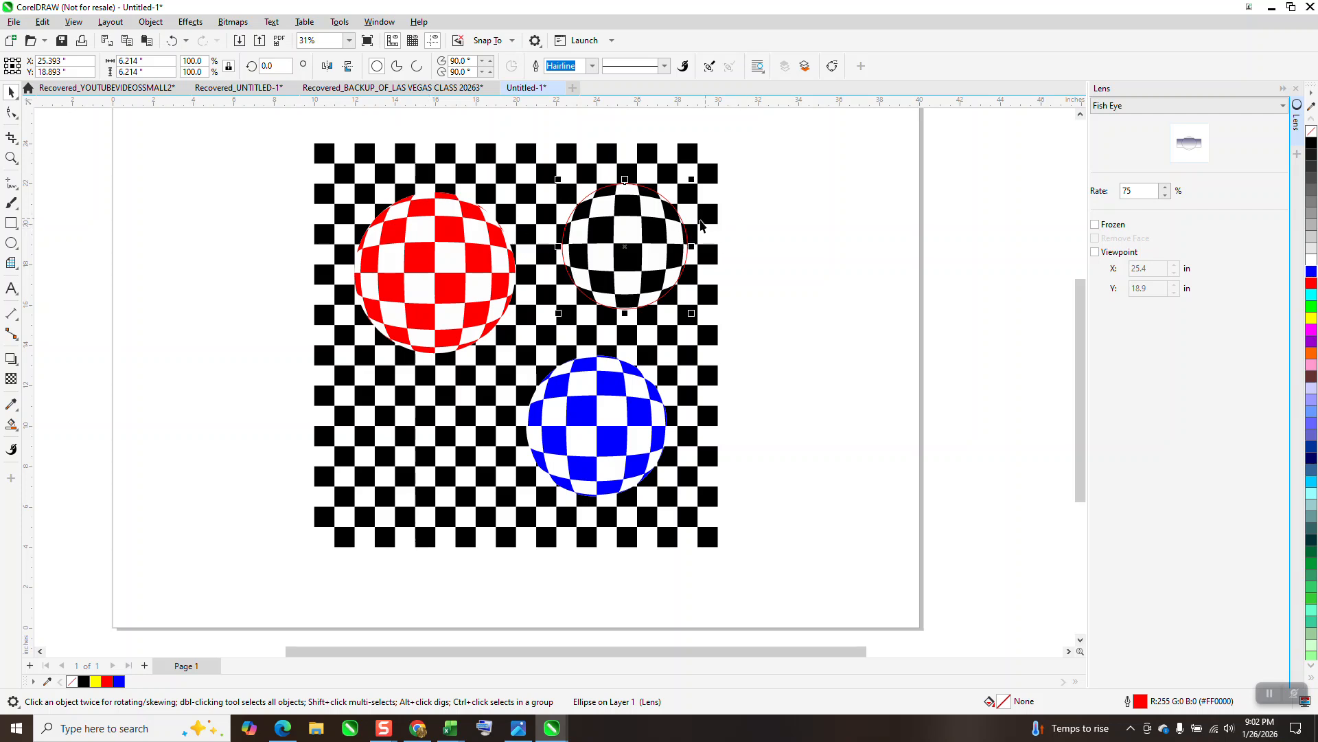
Try moving the unfrozen lens circle 10 inches right, off the checkerboard, and undo the move
{"action": "left_click_drag", "start_coordinate": [674, 223], "coordinate": [789, 216]}
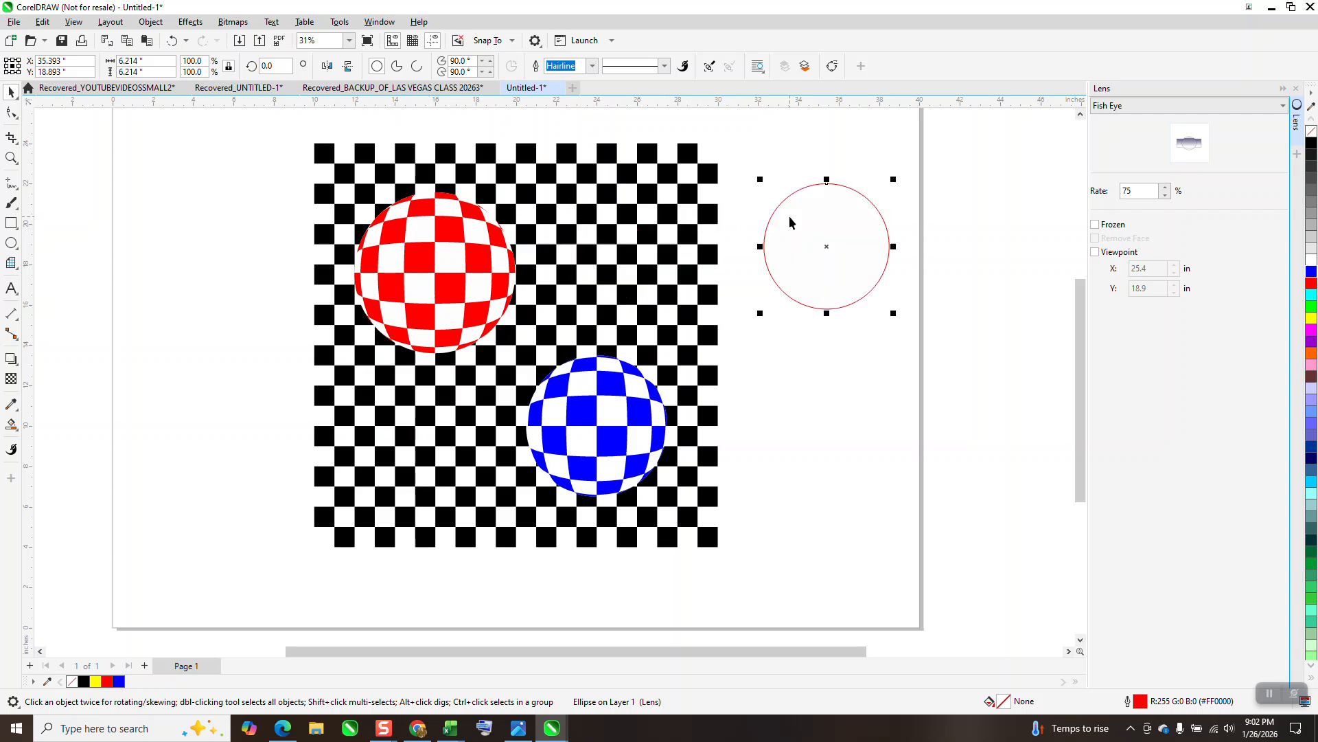
{"action": "left_click", "coordinate": [175, 41]}
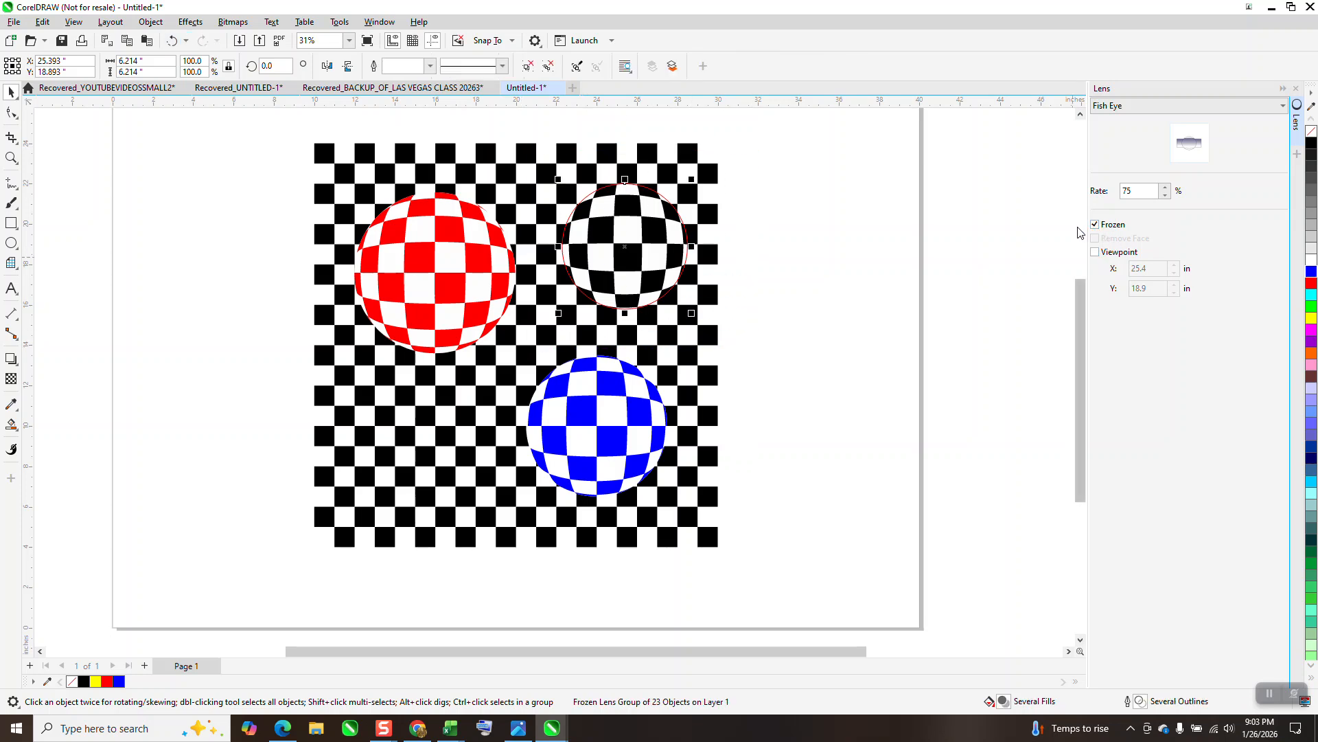
Freeze the Fish Eye lens and move the frozen black ball 10 inches right, off the checkerboard
{"action": "key", "text": "Right"}
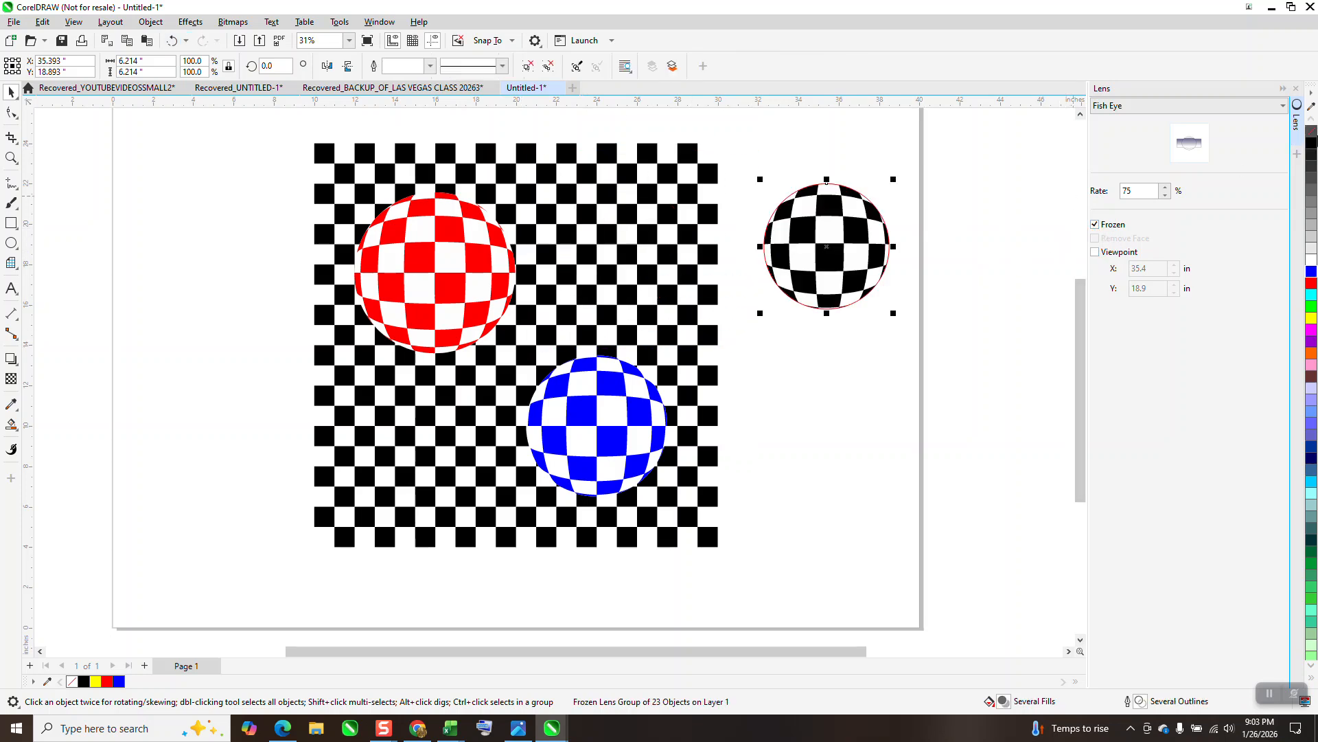
Try removing the frozen black ball's outline, and undo the removal
{"action": "right_click", "coordinate": [1312, 133]}
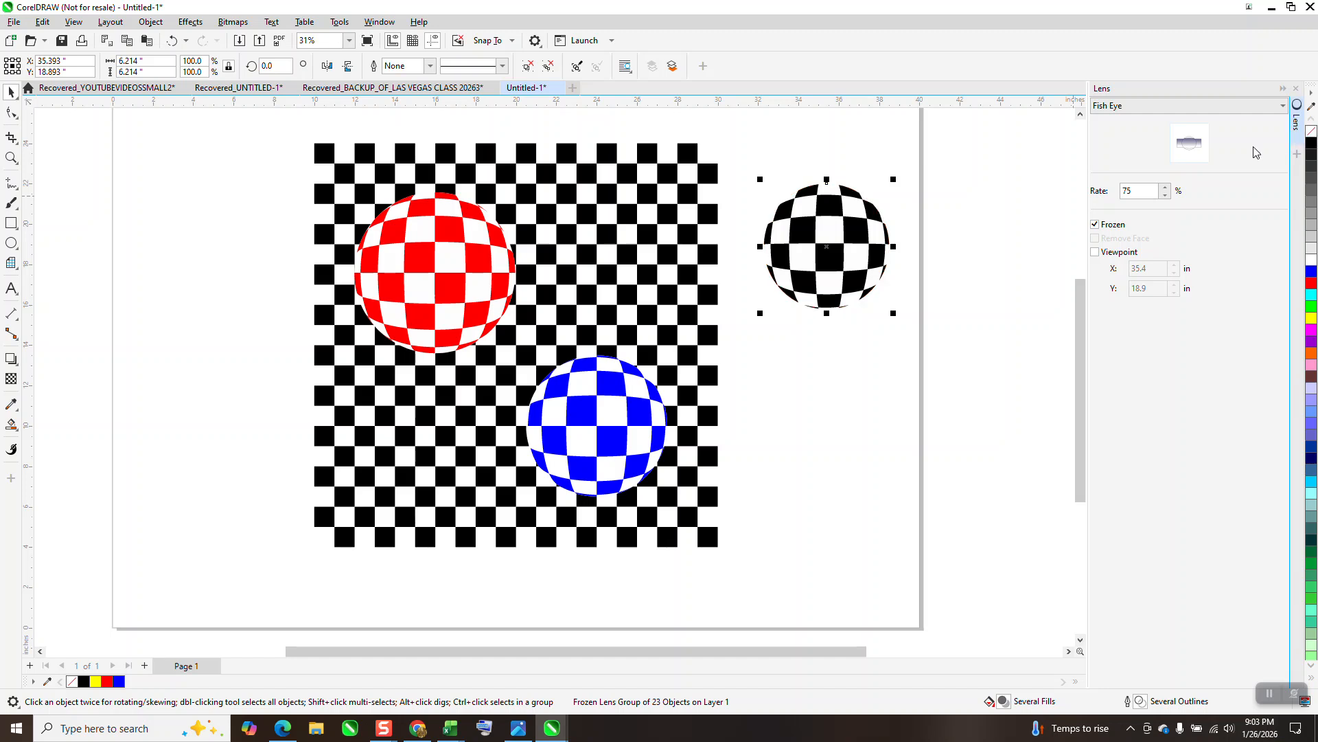
{"action": "left_click", "coordinate": [184, 23]}
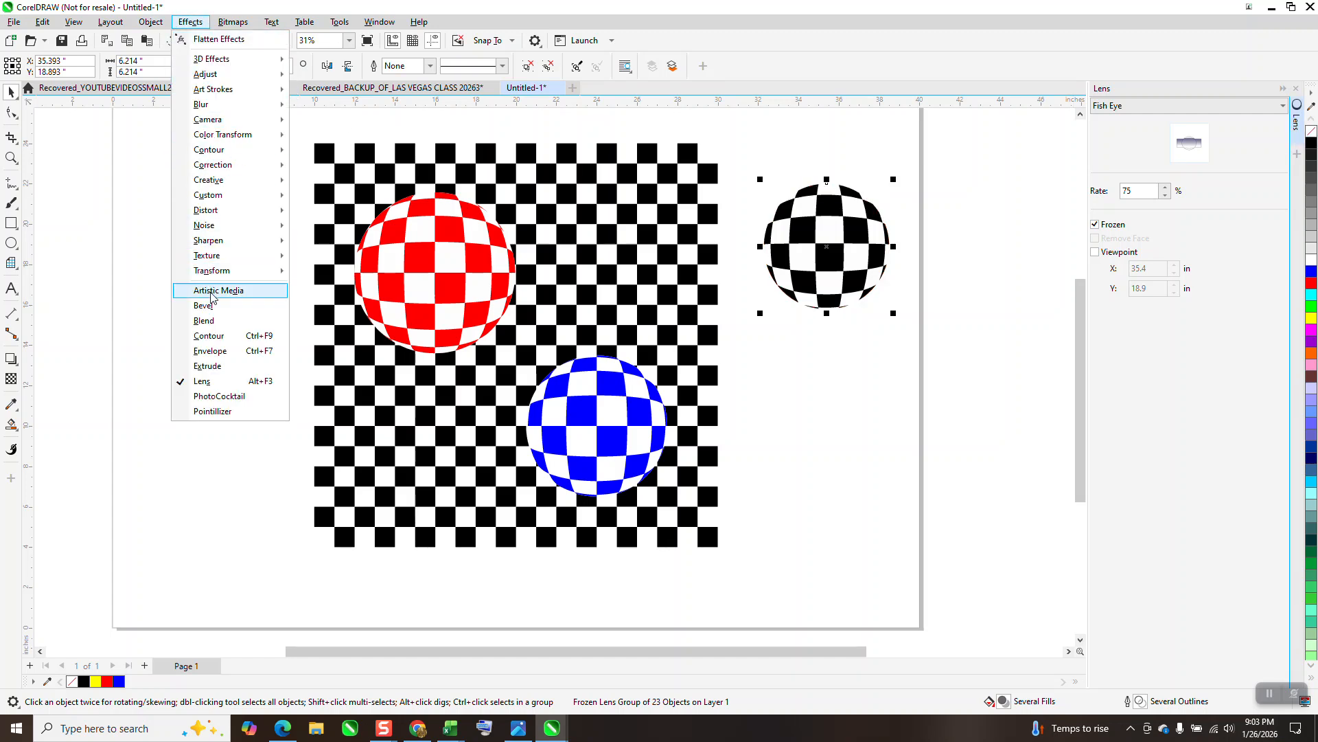
{"action": "left_click", "coordinate": [153, 23]}
{"action": "left_click", "coordinate": [171, 40]}
Select the frozen black ball, move it 10 inches left onto the checkerboard and return it 10 inches right
{"action": "left_click", "coordinate": [883, 300]}
{"action": "left_click", "coordinate": [846, 307]}
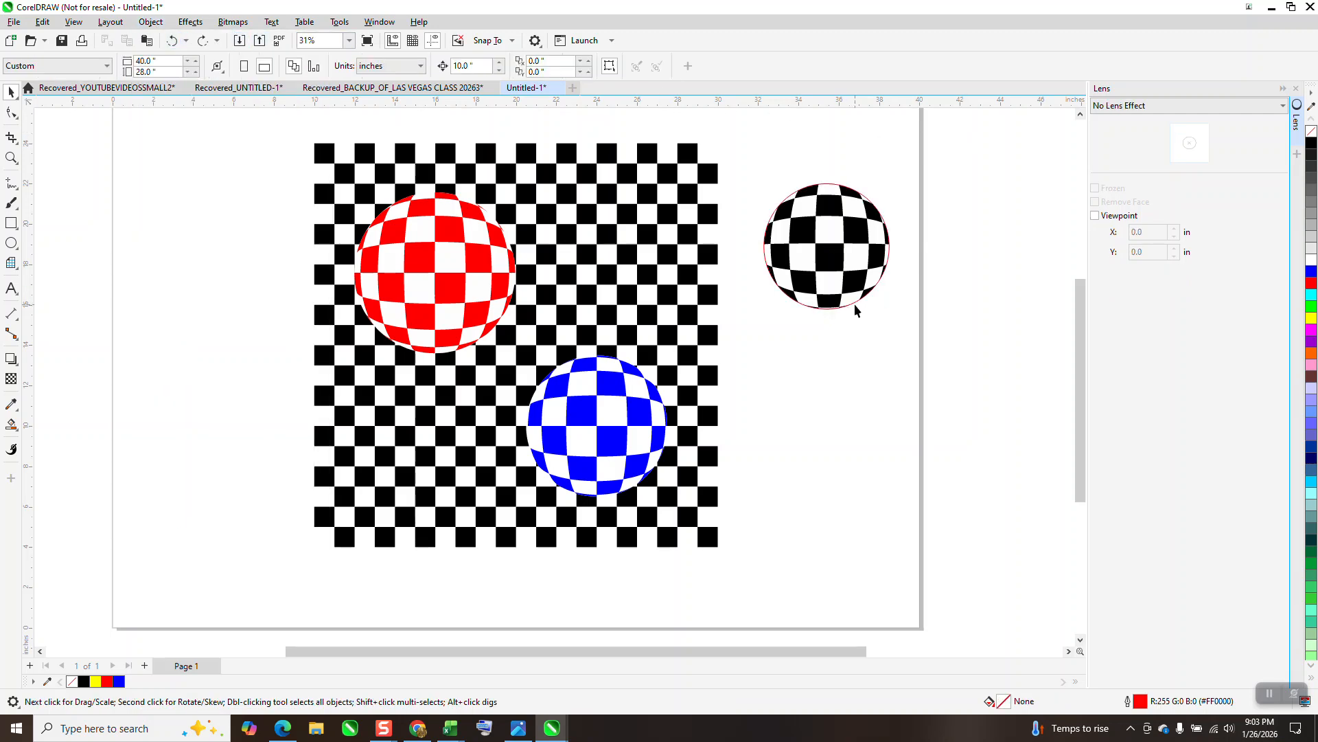
{"action": "left_click", "coordinate": [852, 304]}
{"action": "key", "text": "Left"}
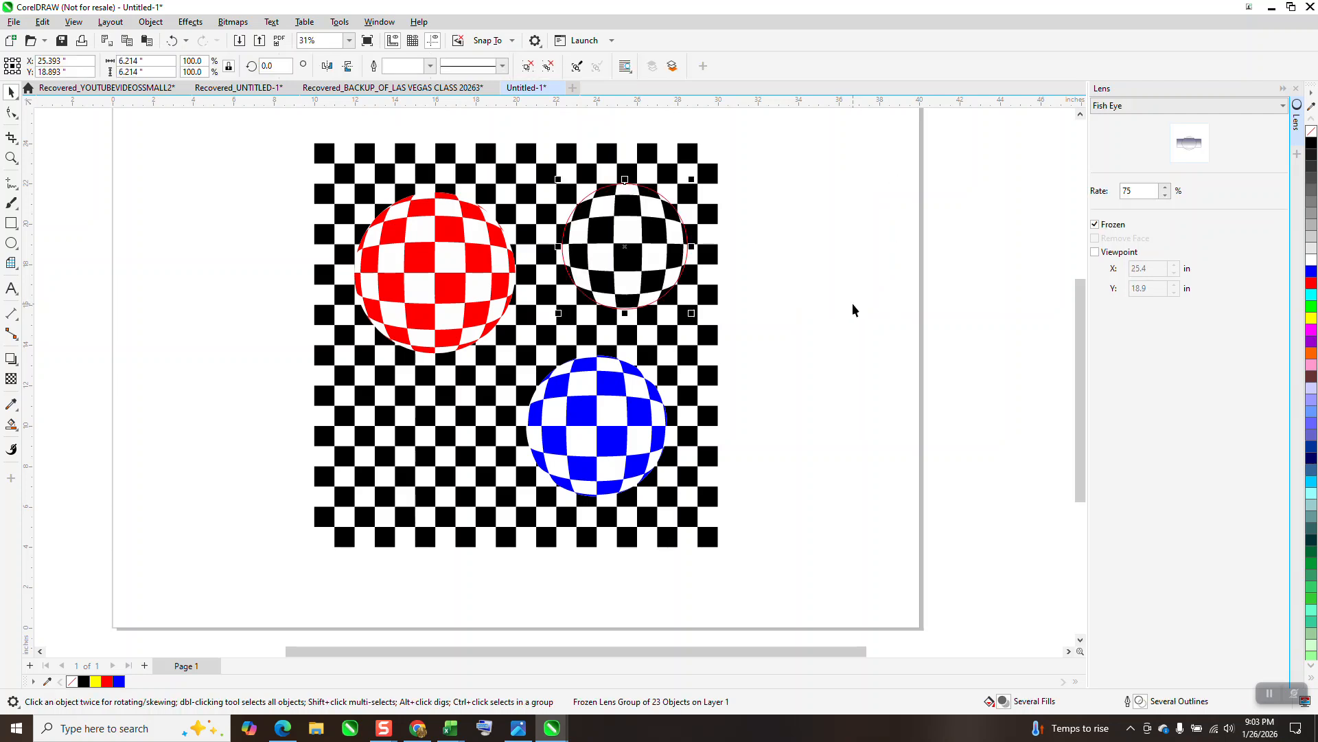
{"action": "key", "text": "Right"}
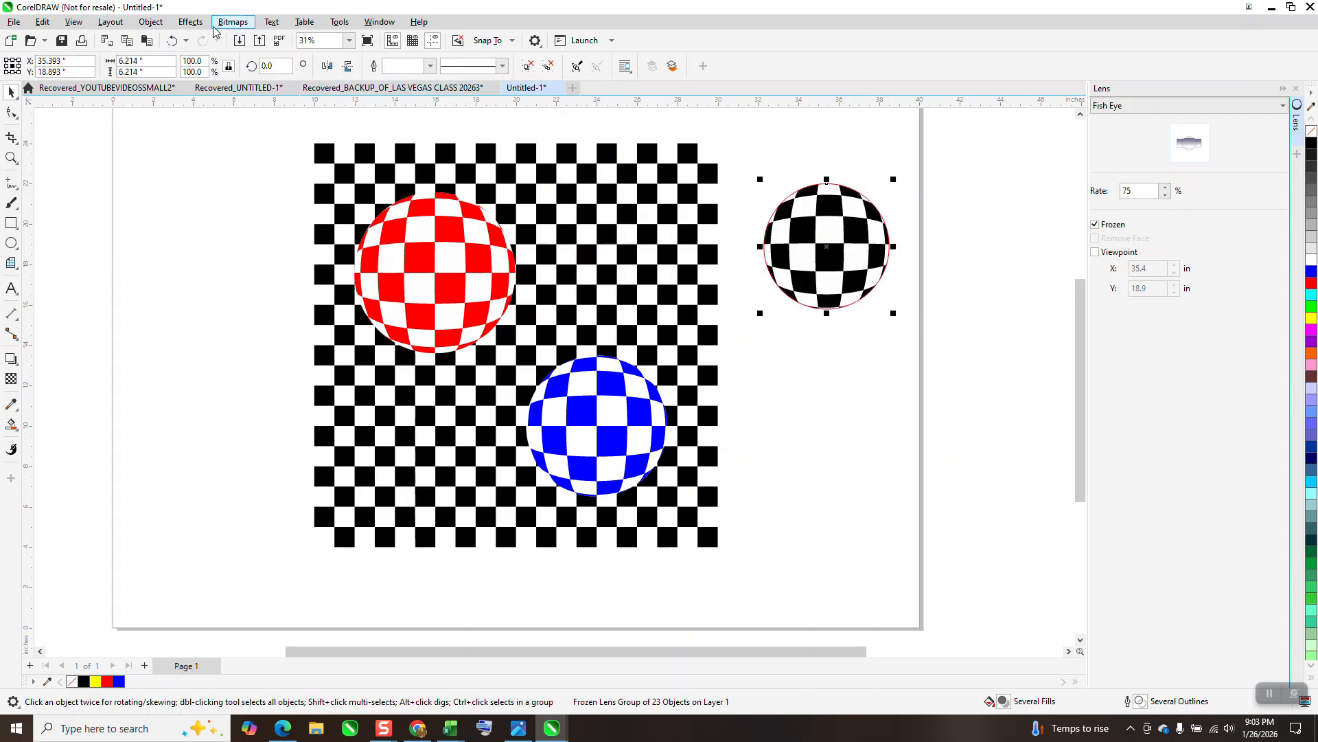
Ungroup the frozen black checkered ball beside the checkerboard and clear the selection
{"action": "left_click", "coordinate": [164, 25]}
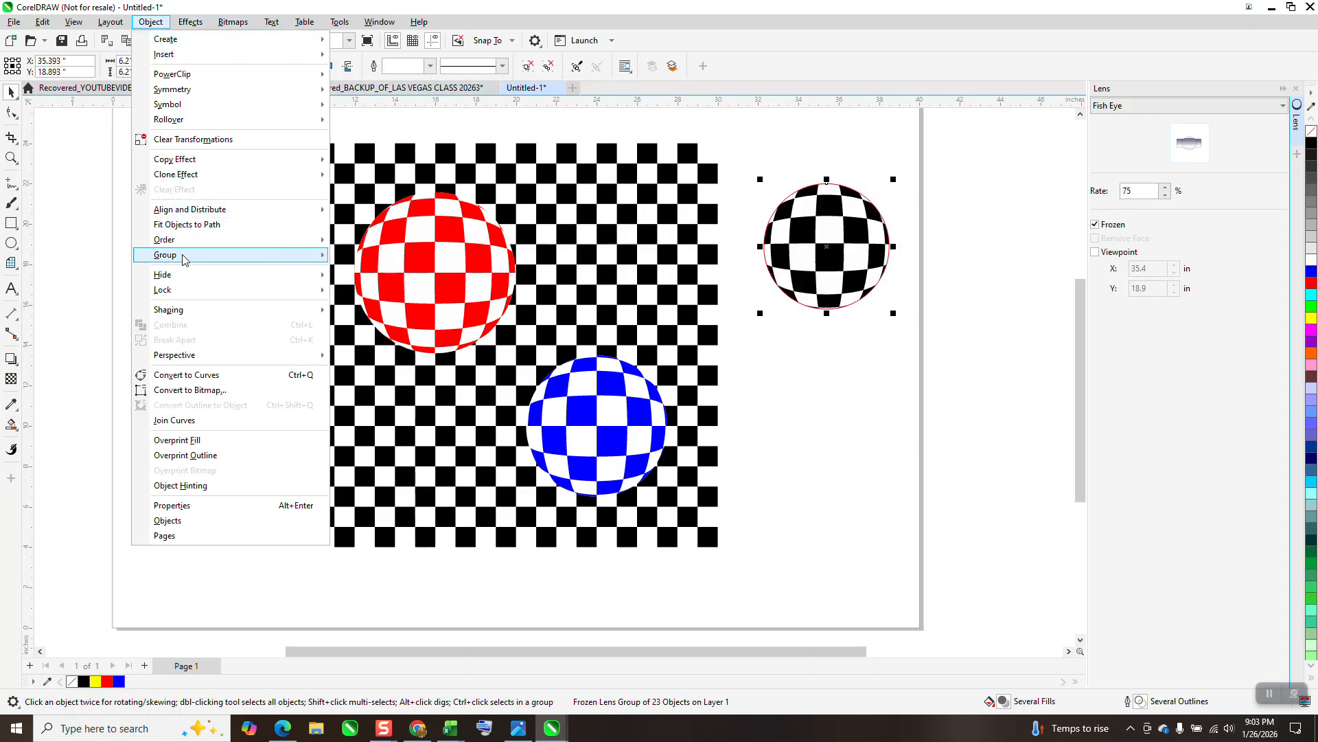
{"action": "mouse_move", "coordinate": [183, 258]}
{"action": "left_click", "coordinate": [343, 288]}
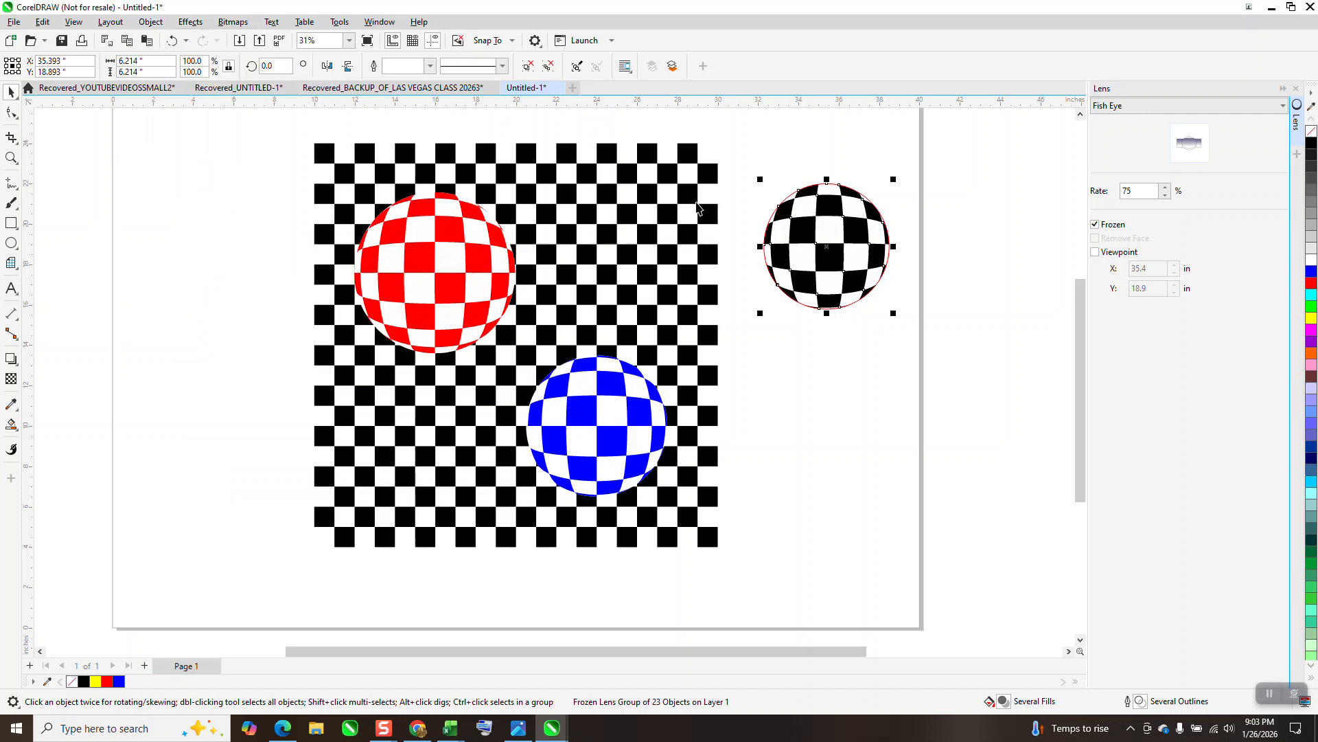
{"action": "left_click", "coordinate": [755, 243]}
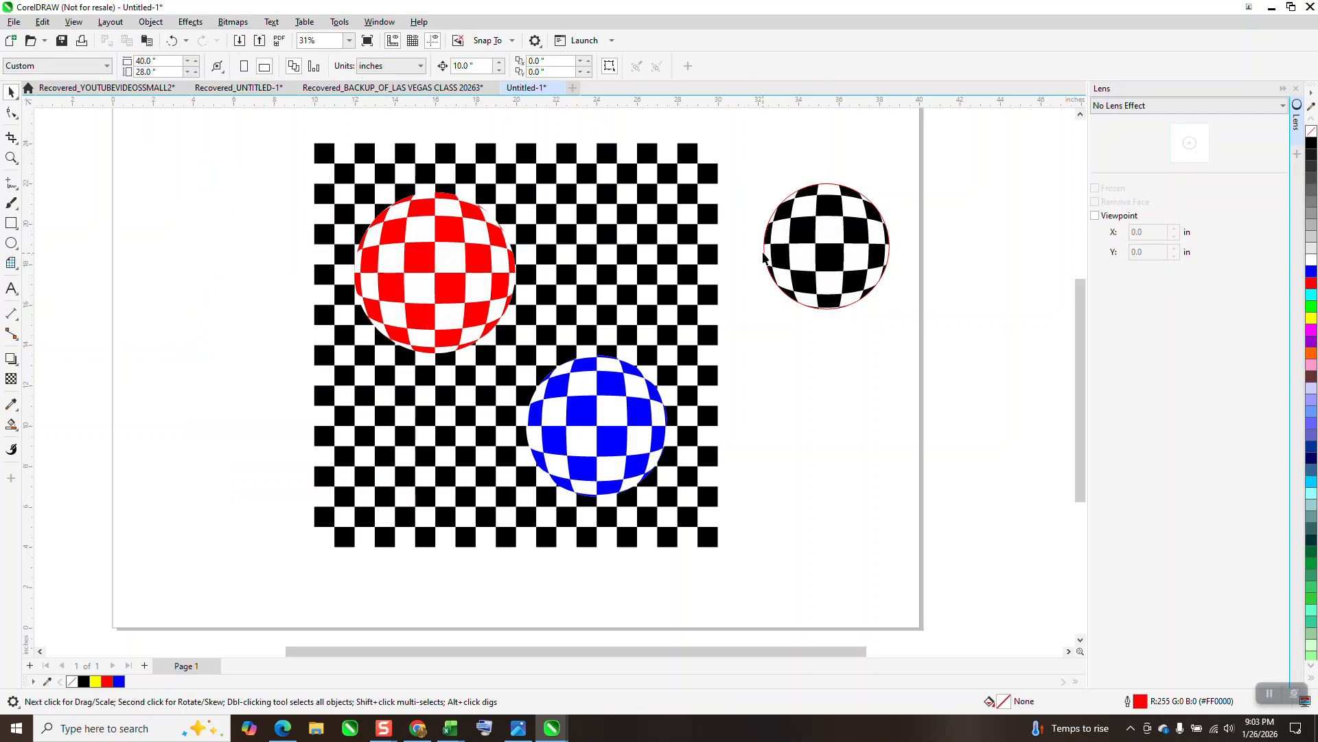
Move the red circle outline 10 inches left onto the checkerboard and delete the white backing shape from the black ball
{"action": "left_click", "coordinate": [765, 254]}
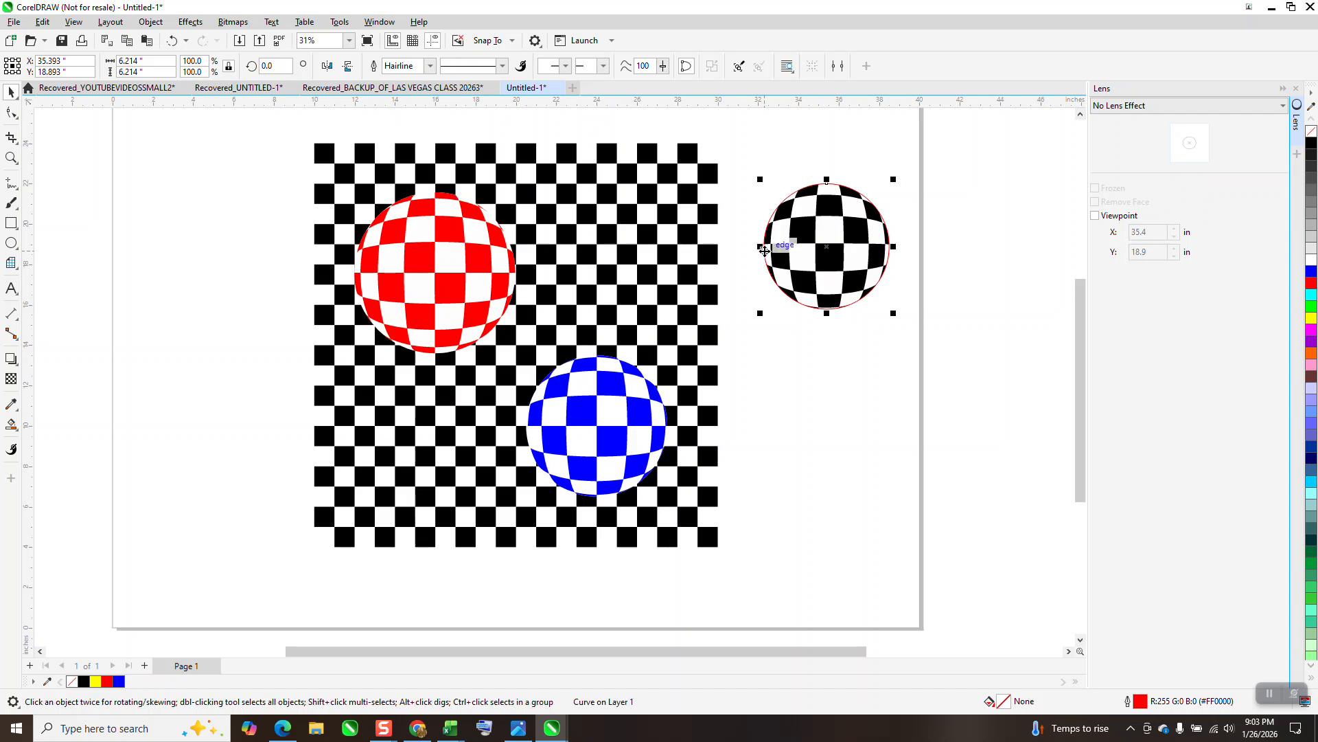
{"action": "key", "text": "Left"}
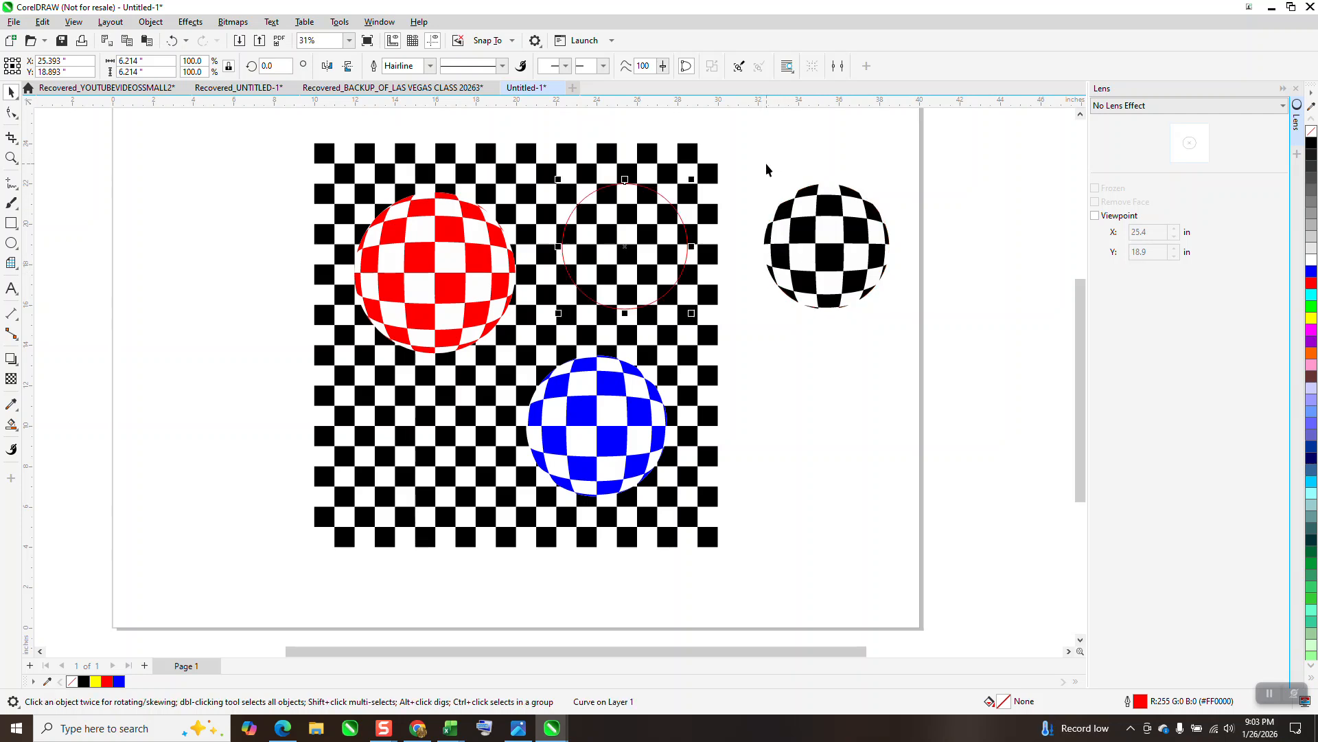
{"action": "left_click", "coordinate": [807, 206]}
{"action": "key", "text": "Down"}
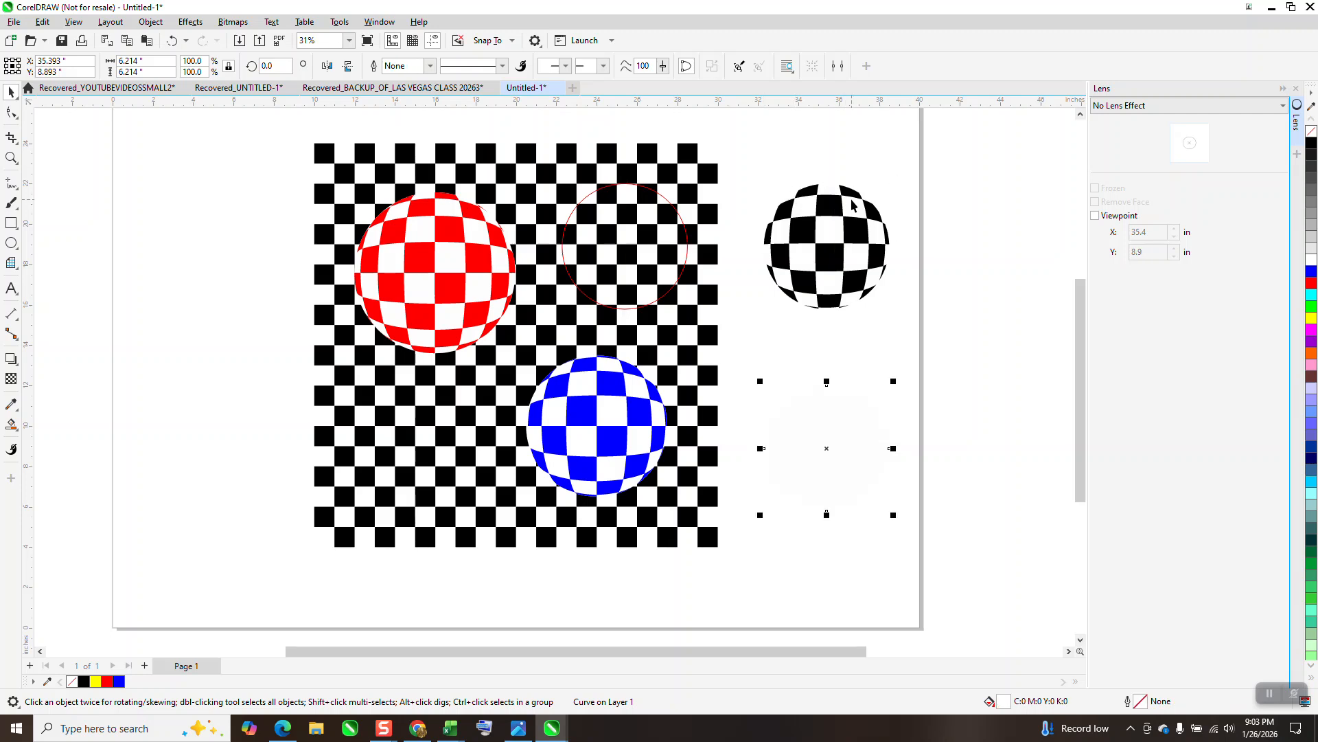
{"action": "key", "text": "Delete"}
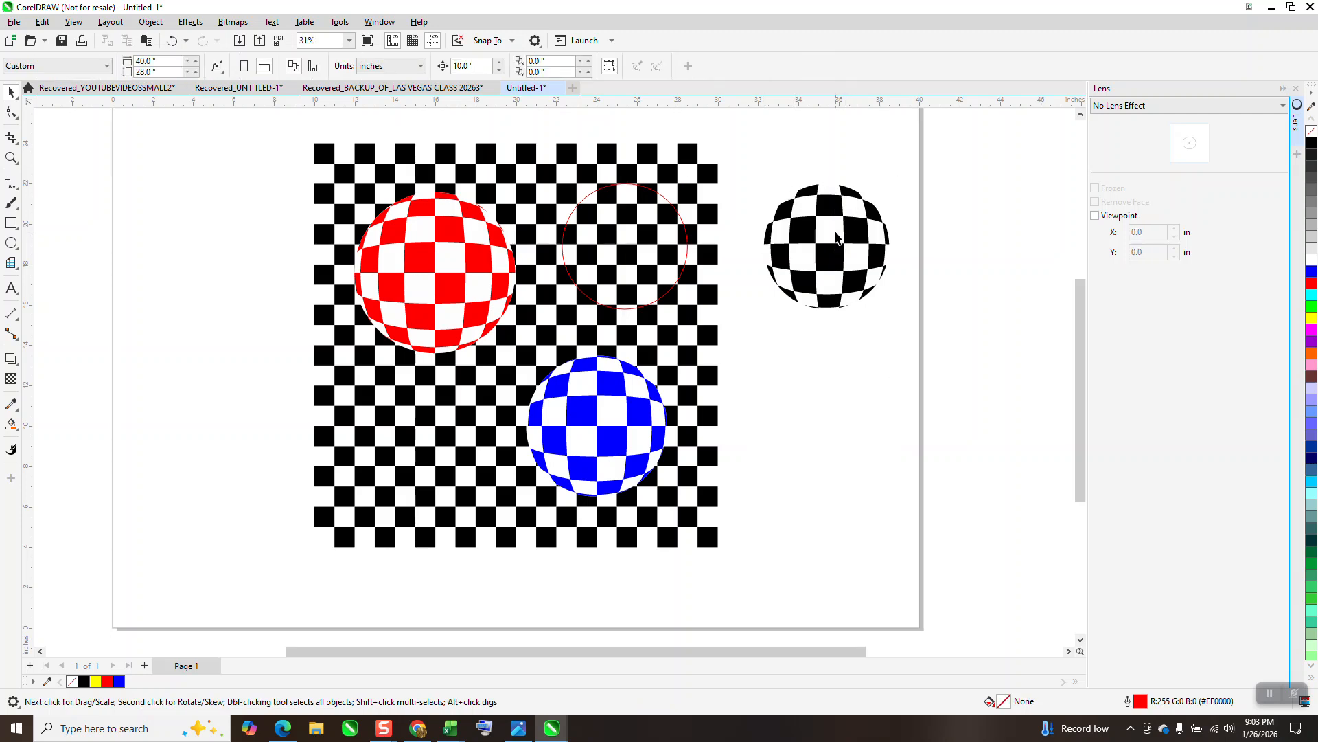
Fill all the black checks of the ungrouped ball beside the checkerboard with green
{"action": "left_click_drag", "start_coordinate": [767, 335], "coordinate": [749, 338]}
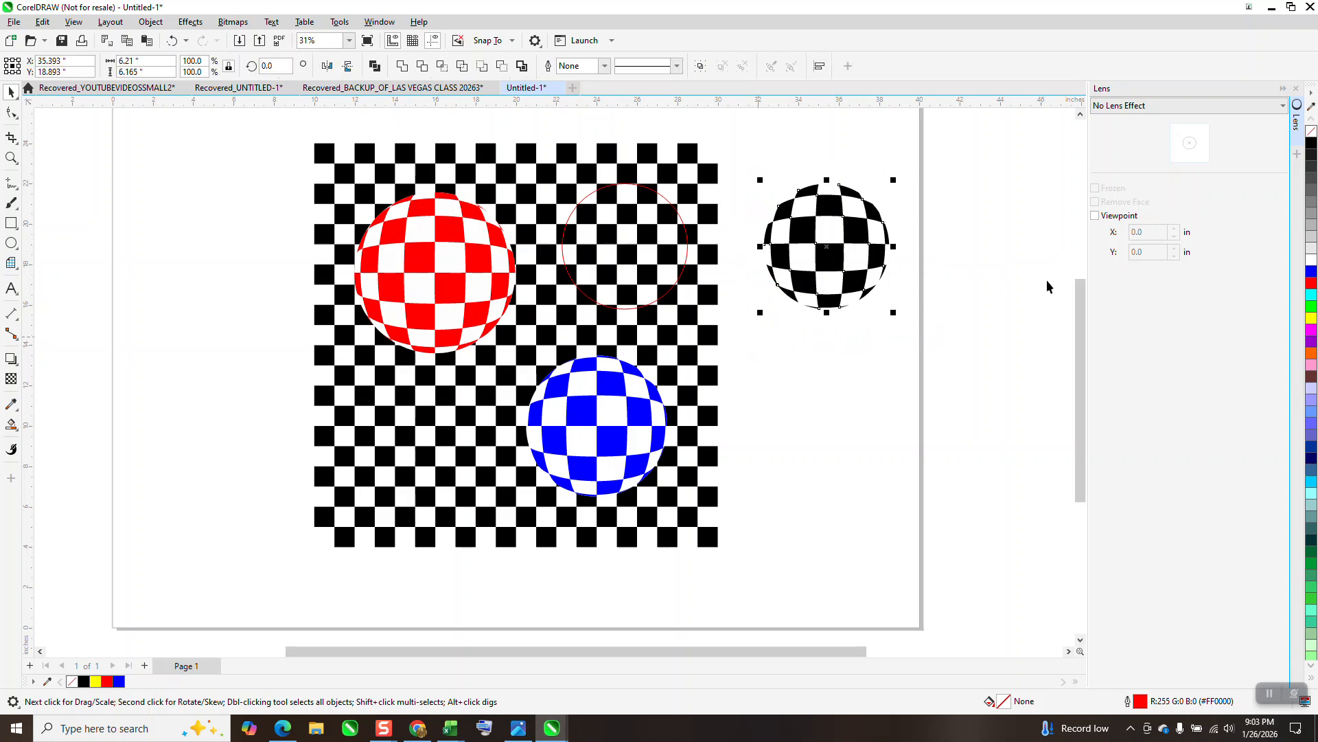
{"action": "left_click", "coordinate": [1310, 309]}
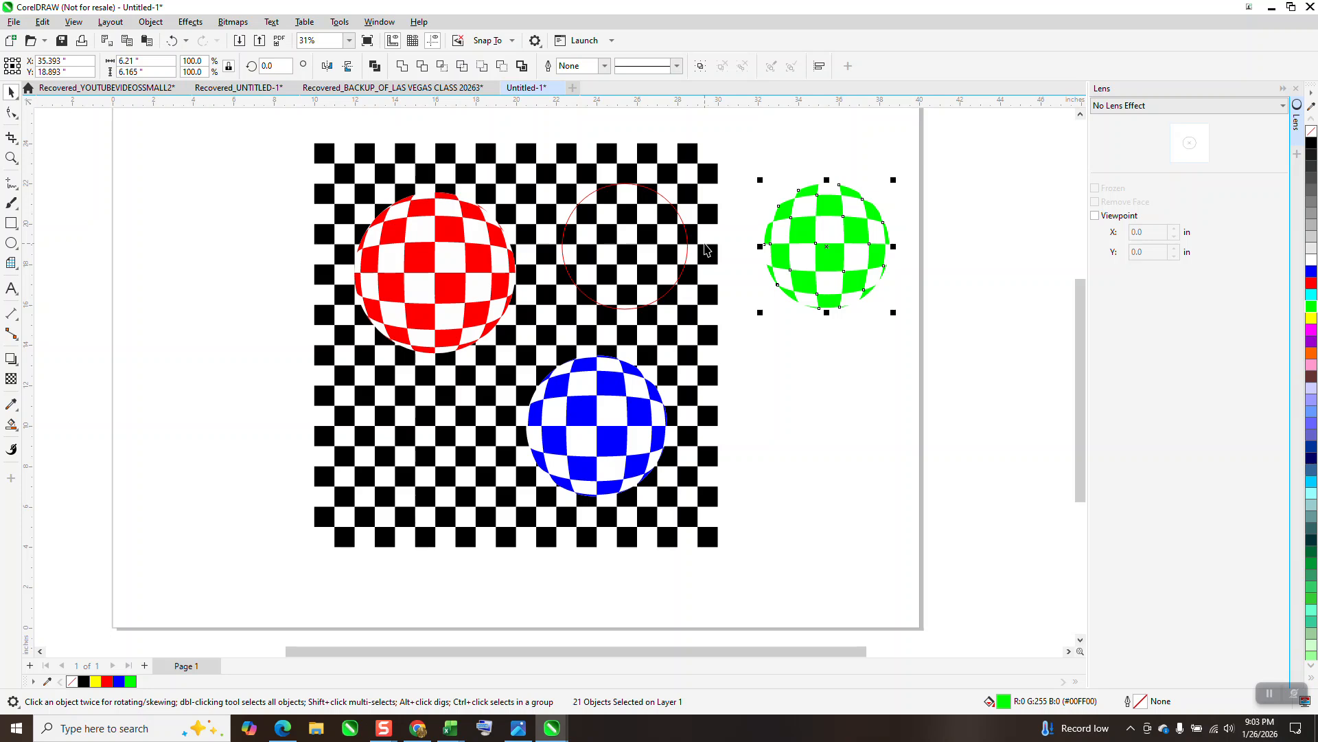
Move the red checkered ball 20 inches left, off the checkerboard, and clear the selection
{"action": "left_click", "coordinate": [440, 253]}
{"action": "key", "text": "Left"}
{"action": "key", "text": "Left"}
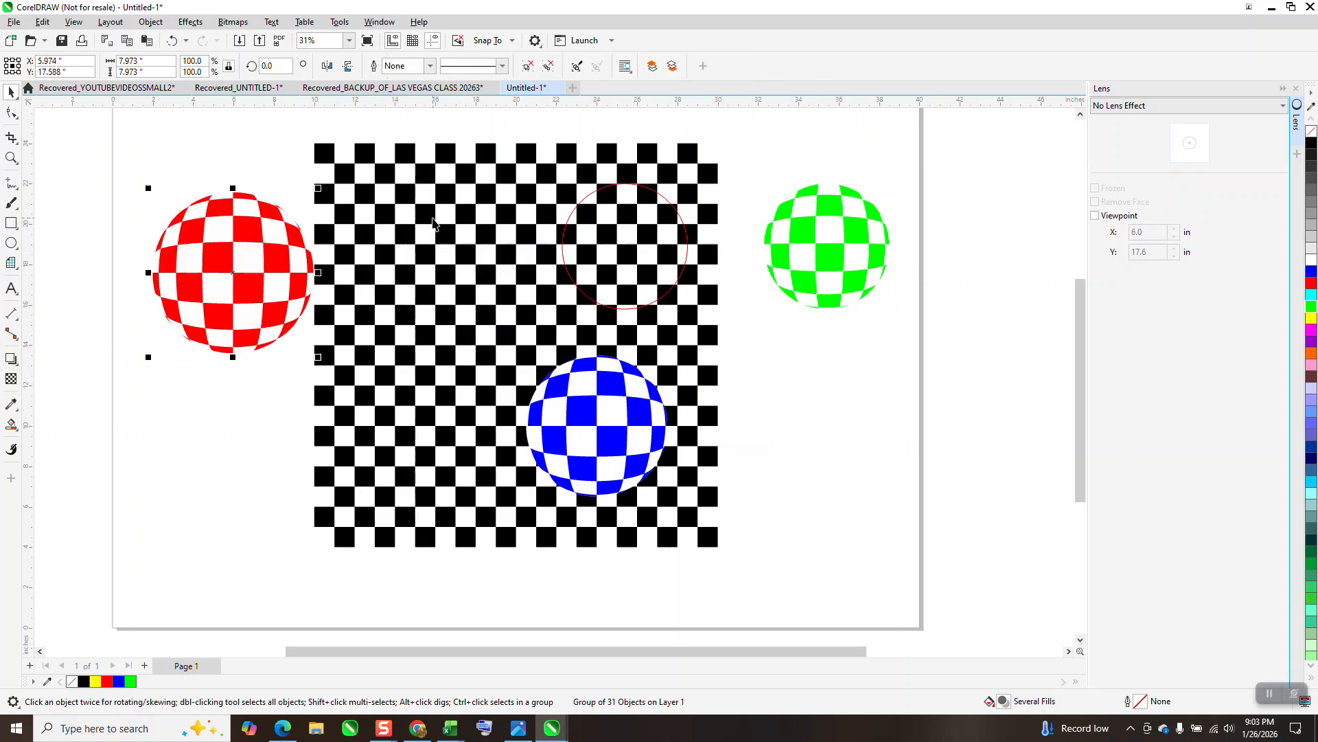
{"action": "key", "text": "Escape"}
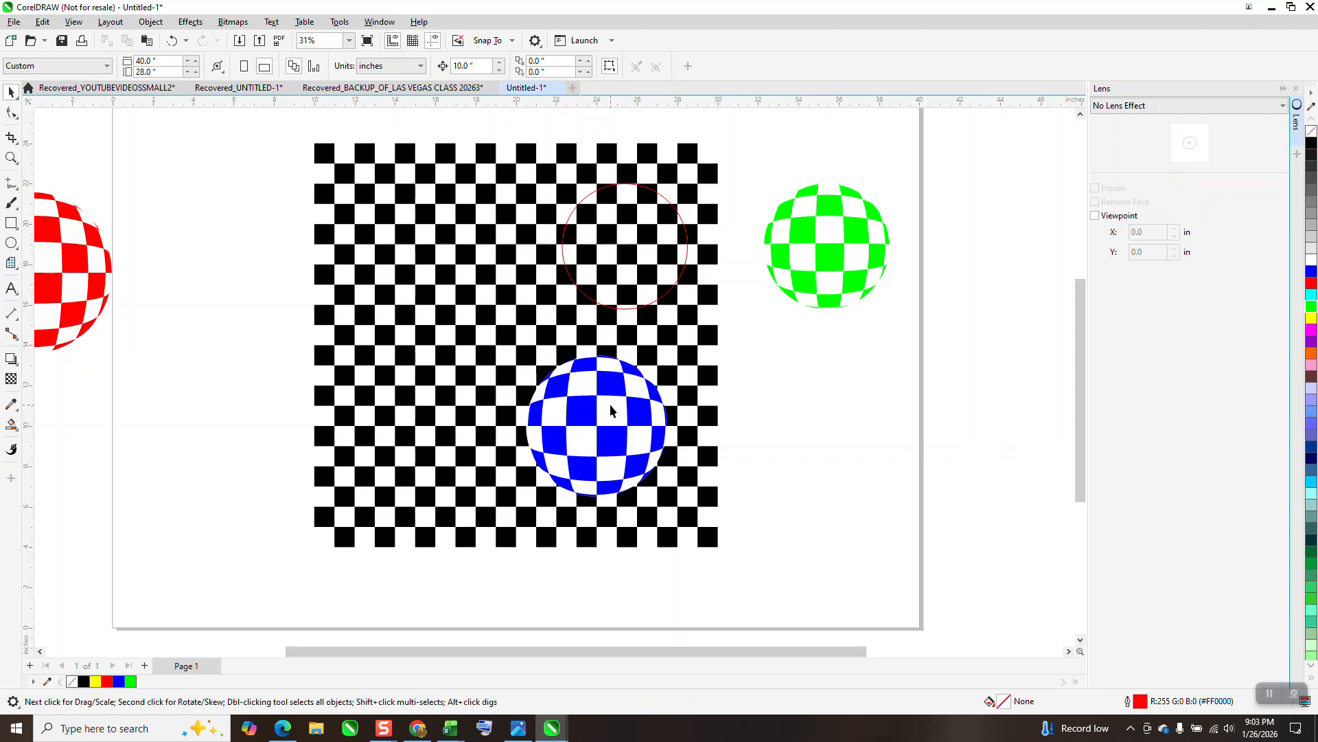
{"action": "left_click", "coordinate": [613, 432], "text": "ctrl"}
{"action": "key", "text": "Right"}
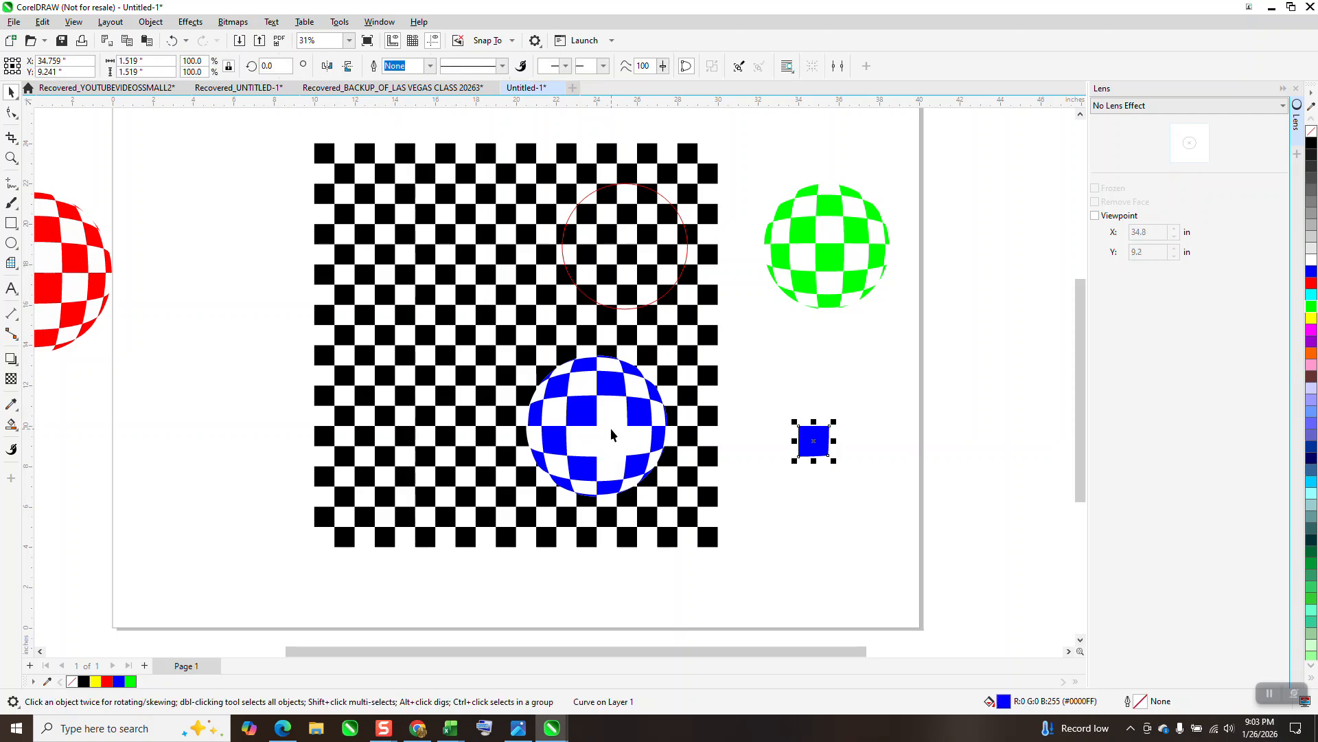
{"action": "left_click", "coordinate": [171, 41]}
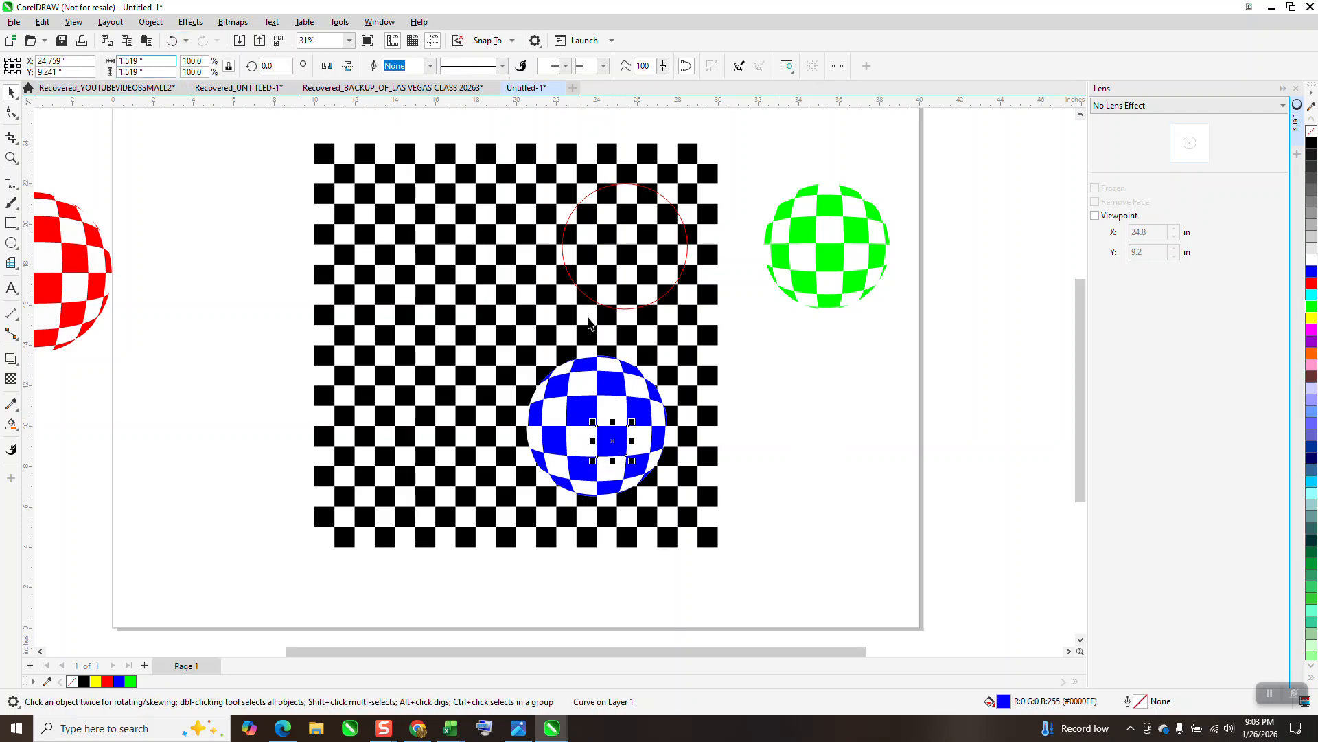
Group all the pieces of the blue checkered ball and move the group 10 inches right, off the checkerboard
{"action": "left_click_drag", "start_coordinate": [754, 338], "coordinate": [478, 516]}
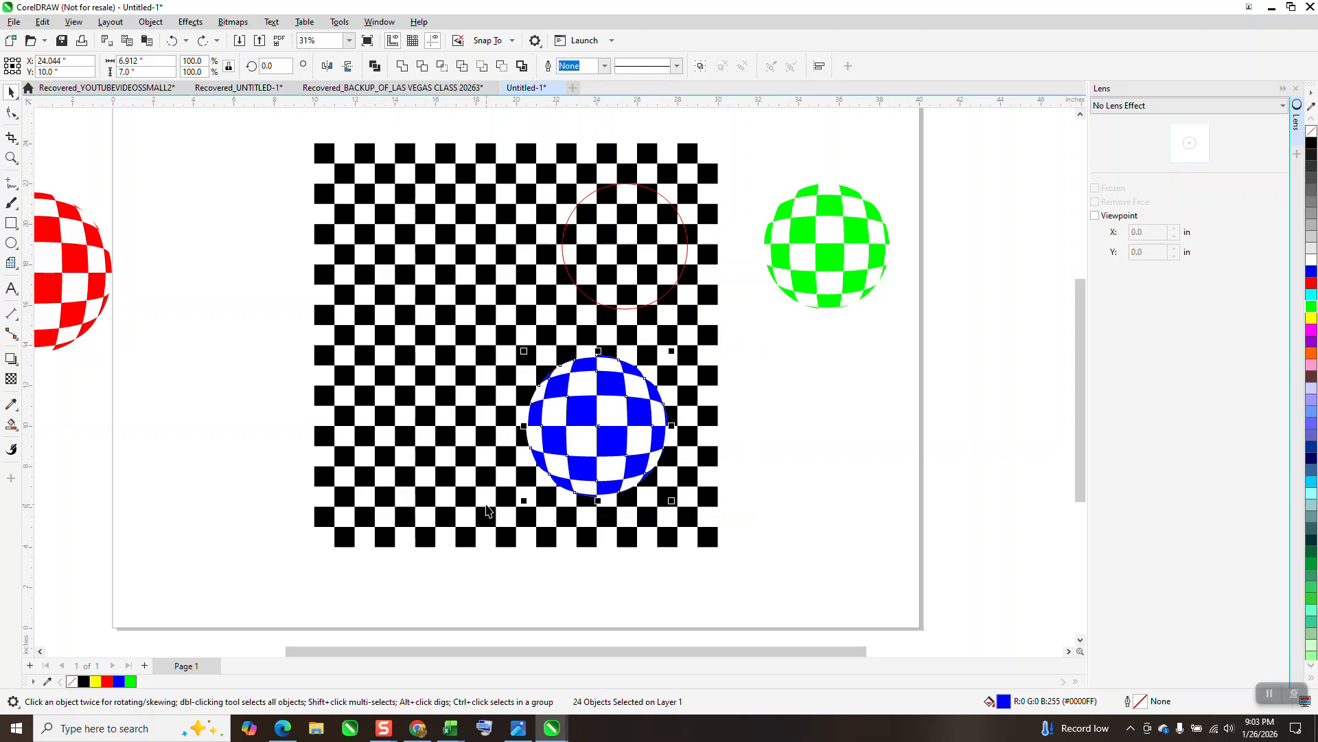
{"action": "key", "text": "ctrl+g"}
{"action": "key", "text": "Right"}
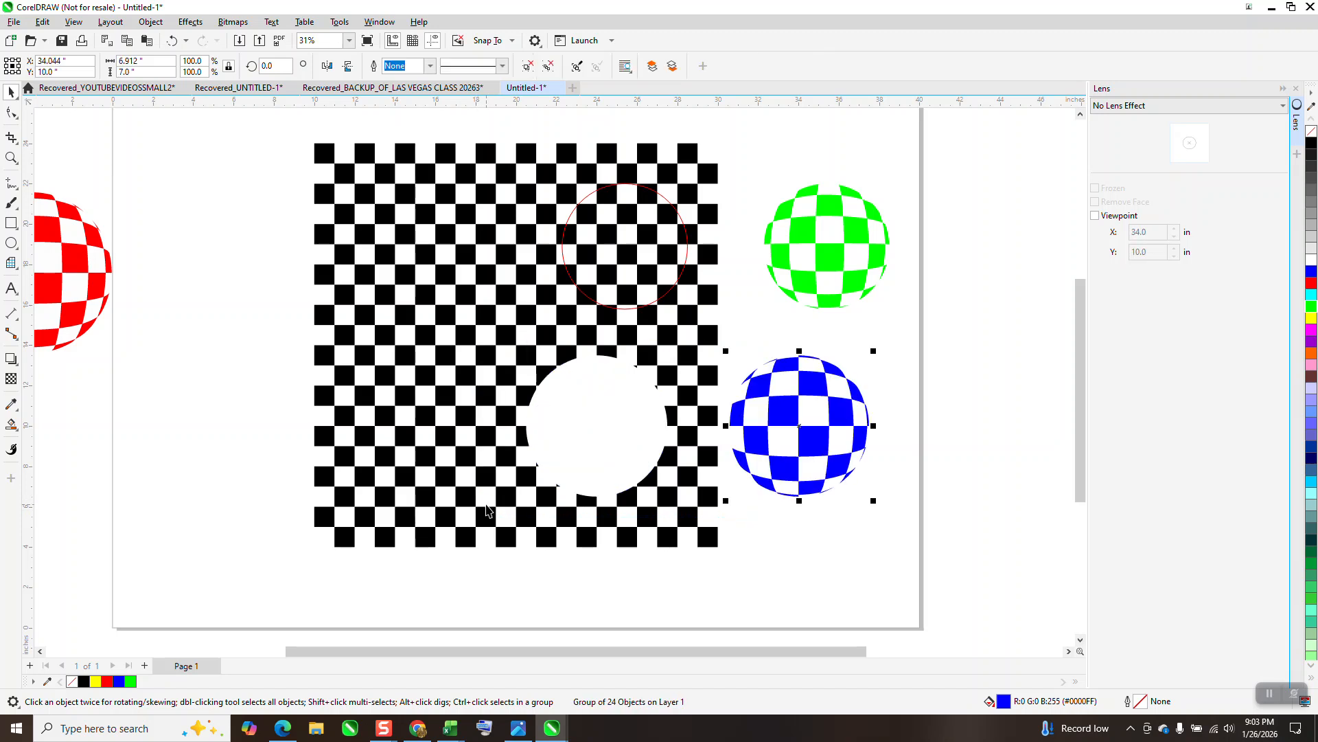
Cut the red-outlined circle out of the checkerboard using Back Minus Front
{"action": "left_click_drag", "start_coordinate": [293, 132], "coordinate": [739, 563]}
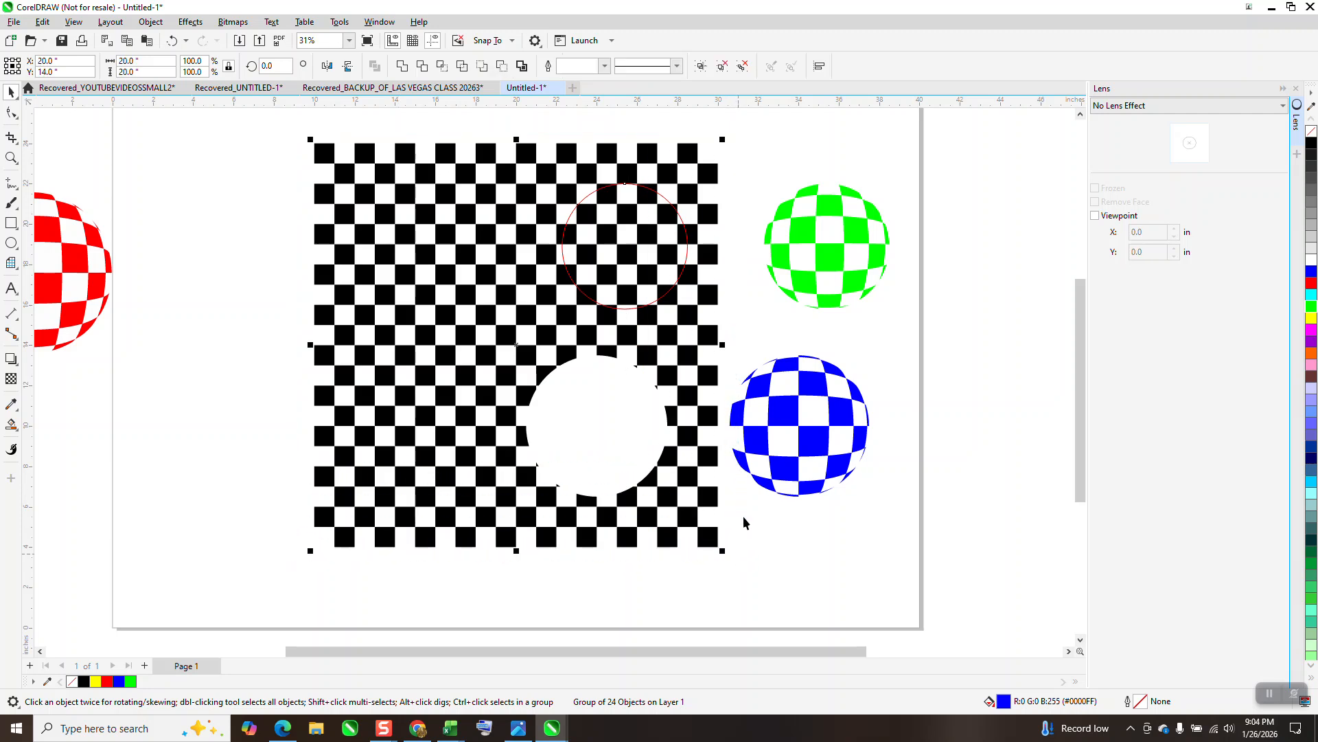
{"action": "left_click", "coordinate": [502, 66]}
Group all the pieces of the green checkered ball and move the group 10 inches left into the upper circular hole
{"action": "left_click", "coordinate": [790, 223]}
{"action": "left_click", "coordinate": [803, 234], "text": "ctrl"}
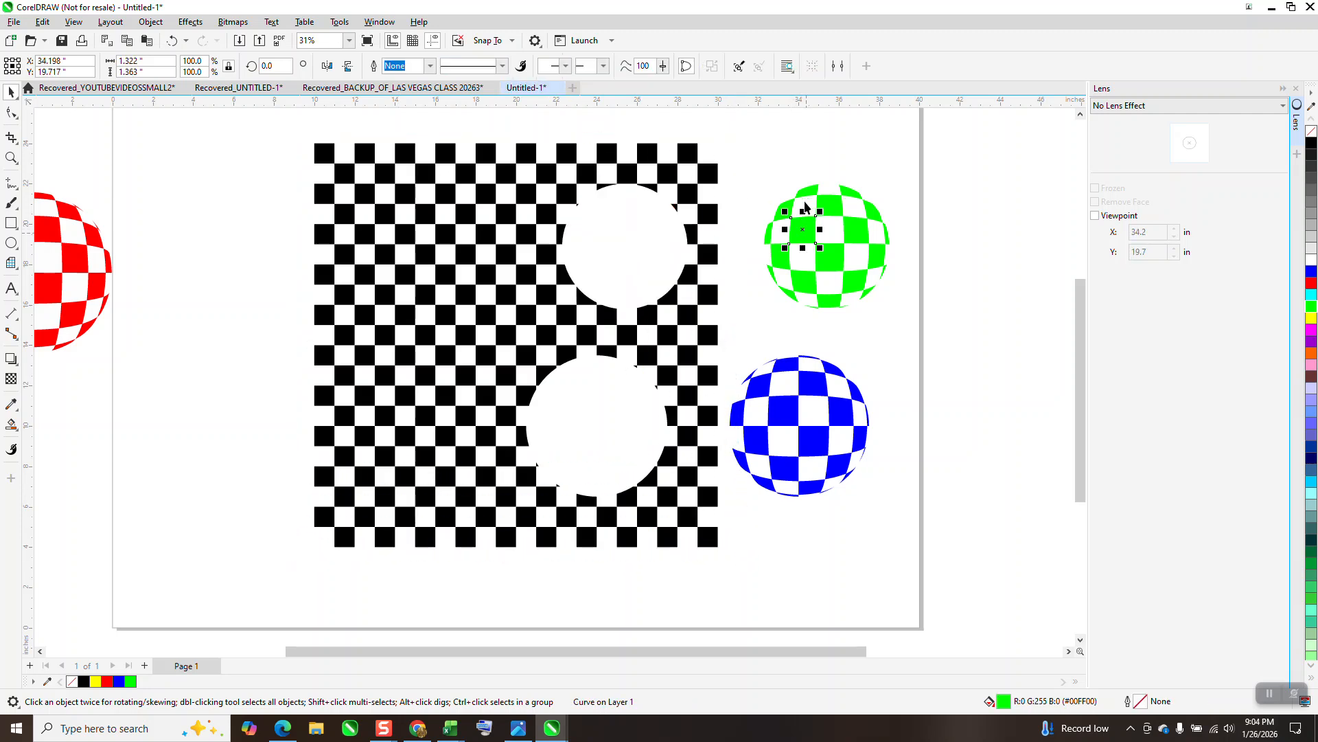
{"action": "left_click_drag", "start_coordinate": [749, 165], "coordinate": [941, 360]}
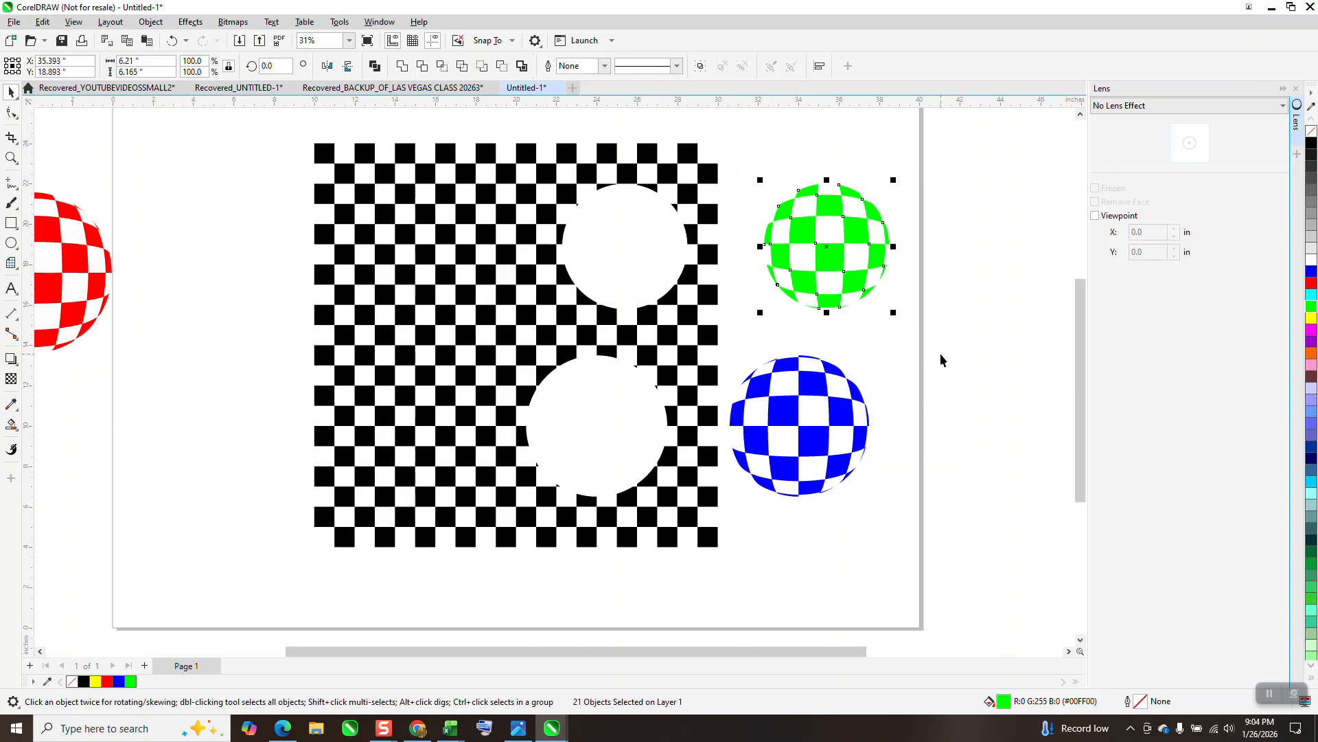
{"action": "key", "text": "ctrl+g"}
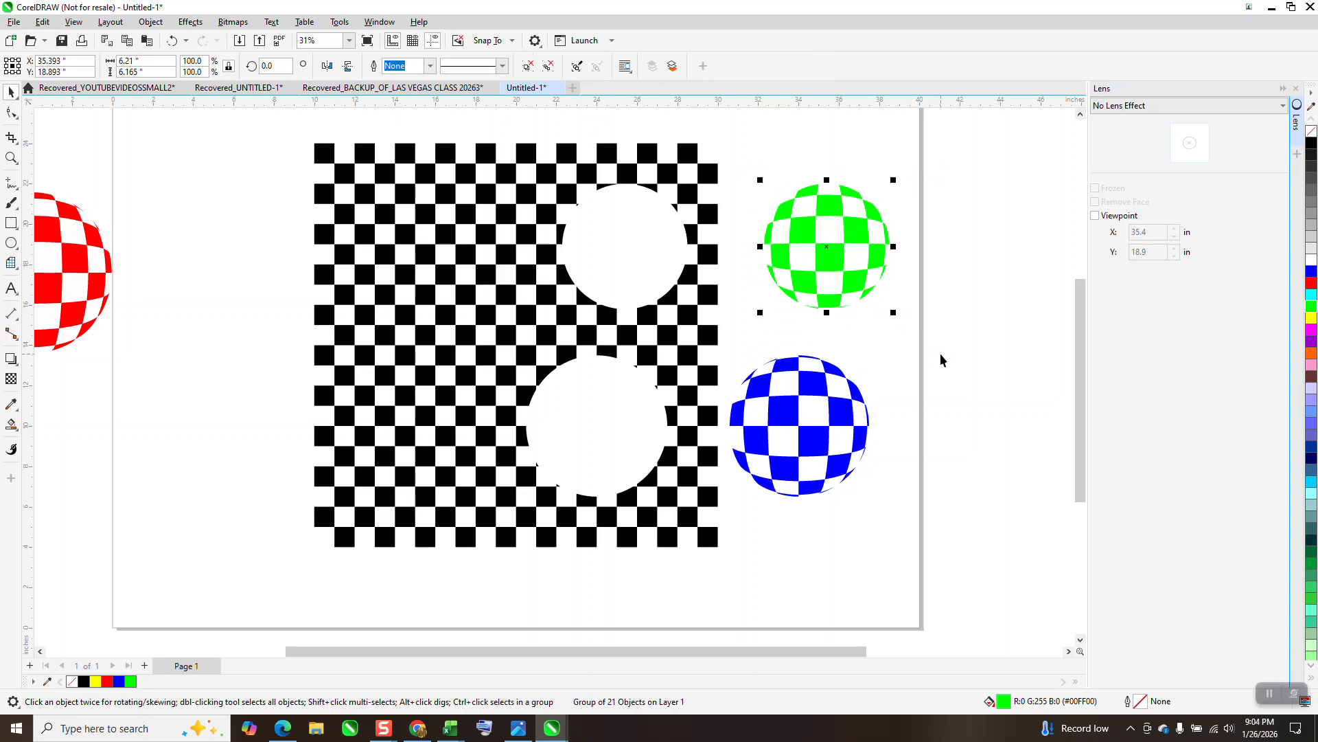
{"action": "key", "text": "Left"}
Move the blue ball 10 inches left into its hole and the red ball 20 inches right, back onto the checkerboard
{"action": "left_click", "coordinate": [829, 408]}
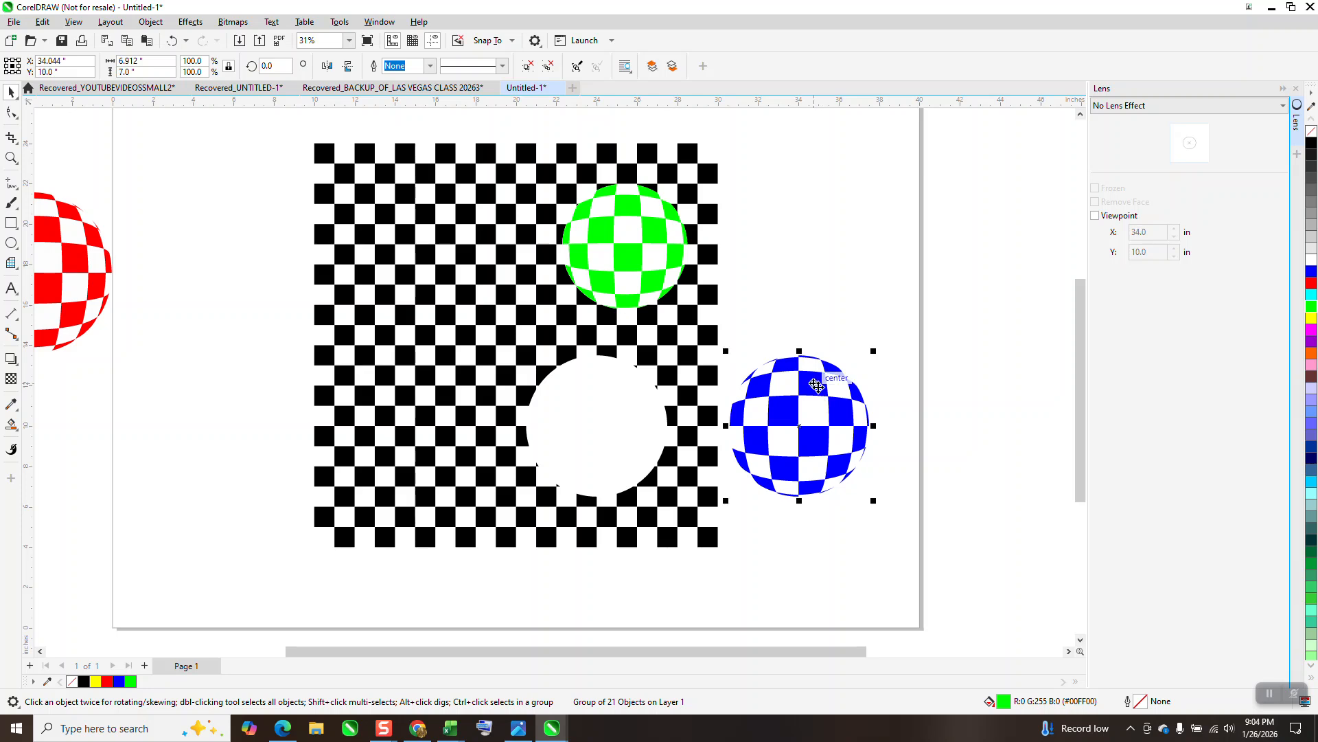
{"action": "key", "text": "Left"}
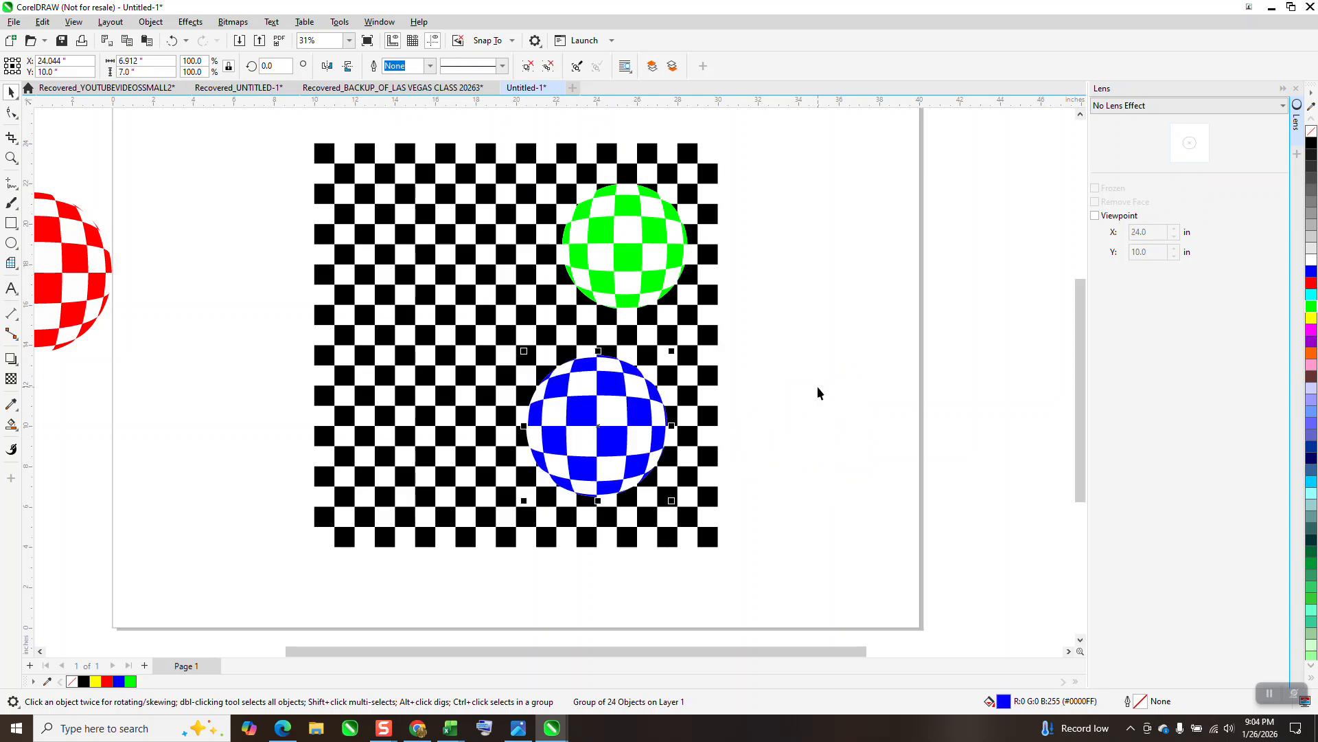
{"action": "left_click", "coordinate": [107, 282]}
{"action": "key", "text": "Right"}
{"action": "key", "text": "Right"}
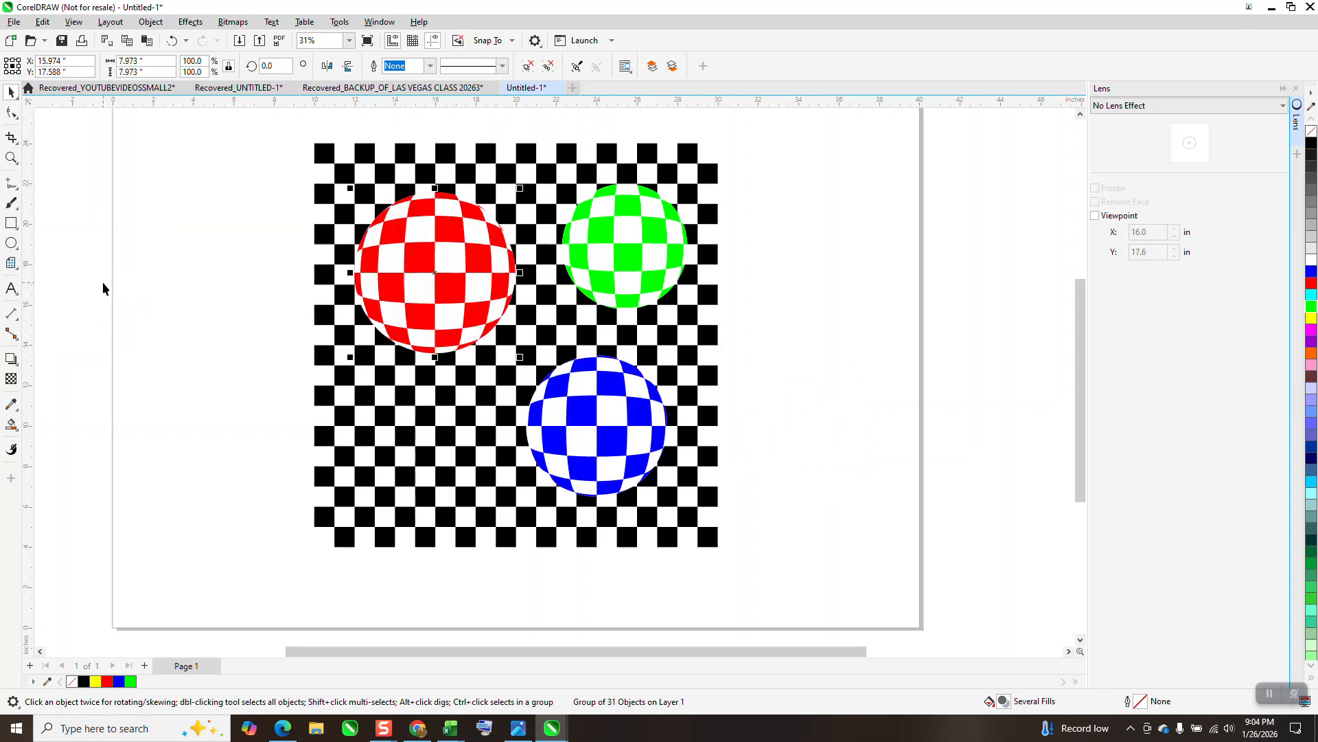
Examine how the green, red and blue balls fit into the checkerboard, both close up and as a whole design
{"action": "left_click", "coordinate": [11, 158]}
{"action": "left_click_drag", "start_coordinate": [565, 191], "coordinate": [827, 354]}
{"action": "scroll", "coordinate": [687, 330], "scroll_direction": "down", "scroll_amount": 2}
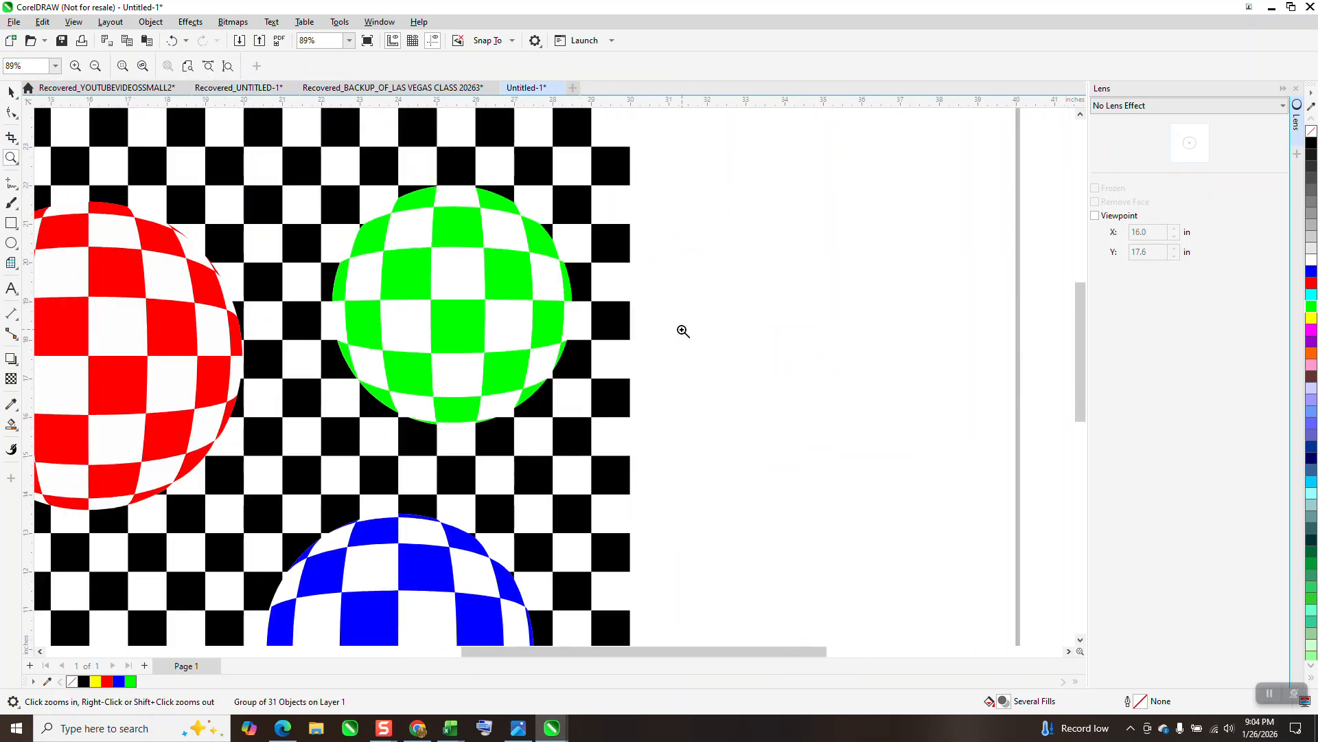
{"action": "scroll", "coordinate": [701, 295], "scroll_direction": "down", "scroll_amount": 1}
{"action": "scroll", "coordinate": [649, 301], "scroll_direction": "down", "scroll_amount": 3}
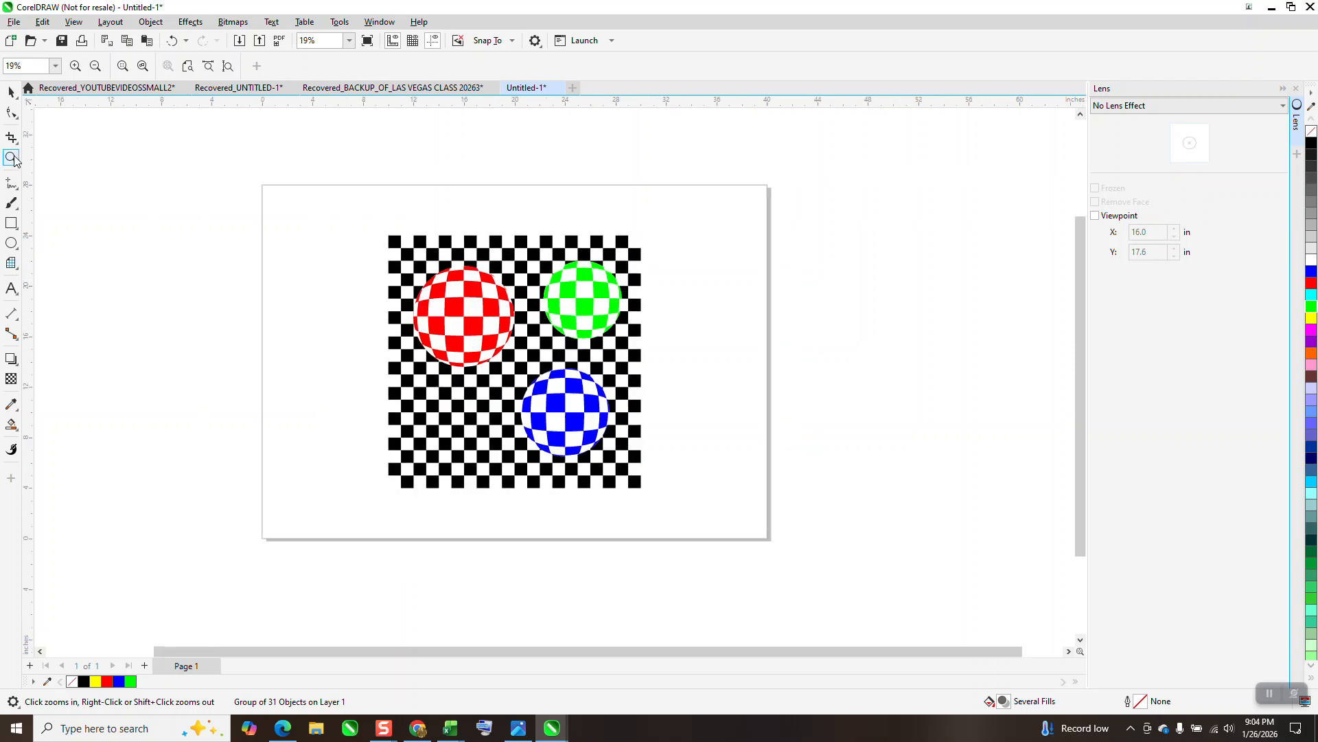
{"action": "left_click_drag", "start_coordinate": [377, 227], "coordinate": [725, 499]}
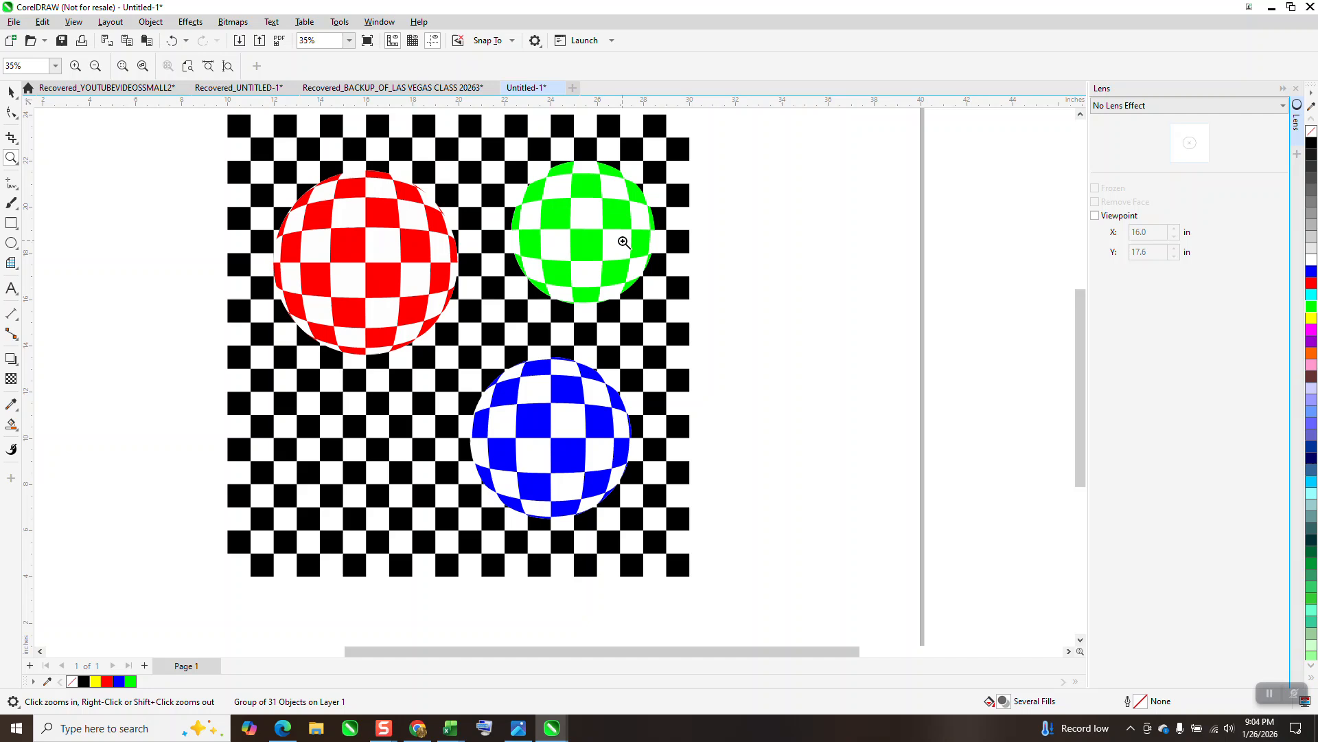
{"action": "scroll", "coordinate": [627, 246], "scroll_direction": "down", "scroll_amount": 2}
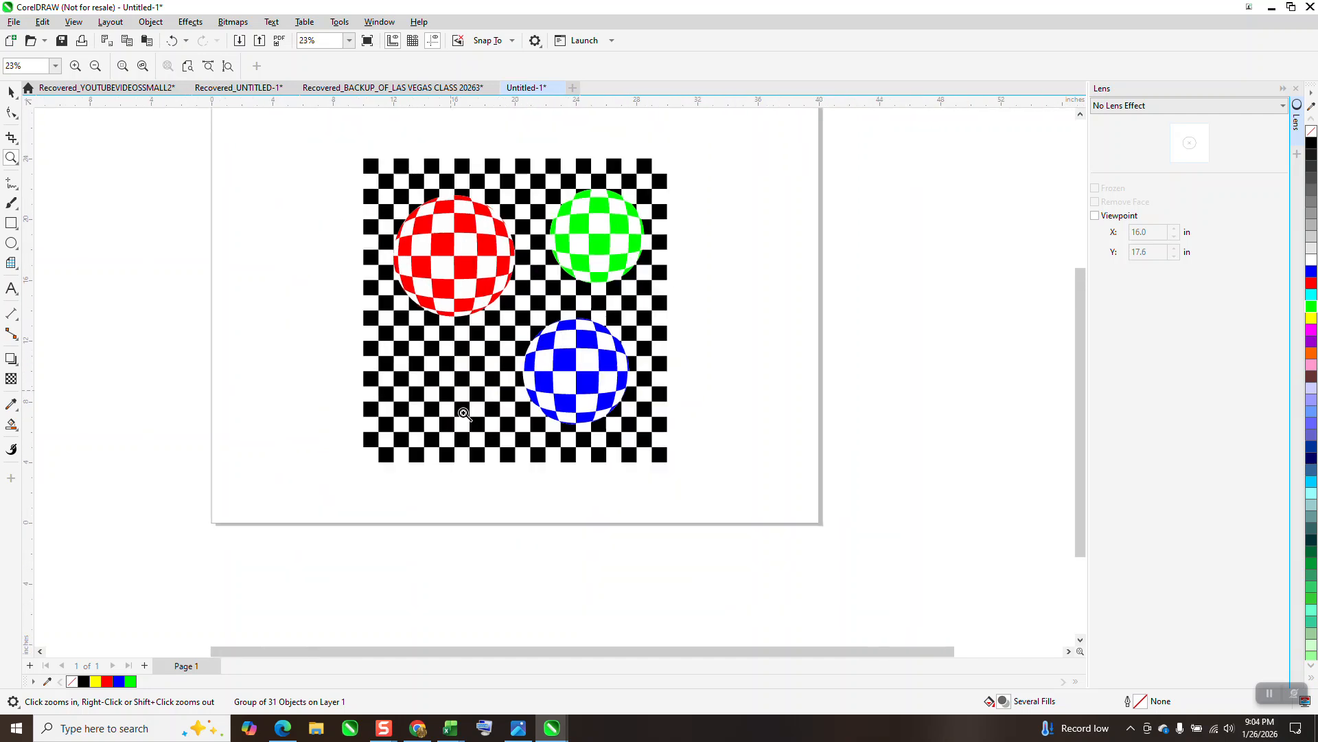